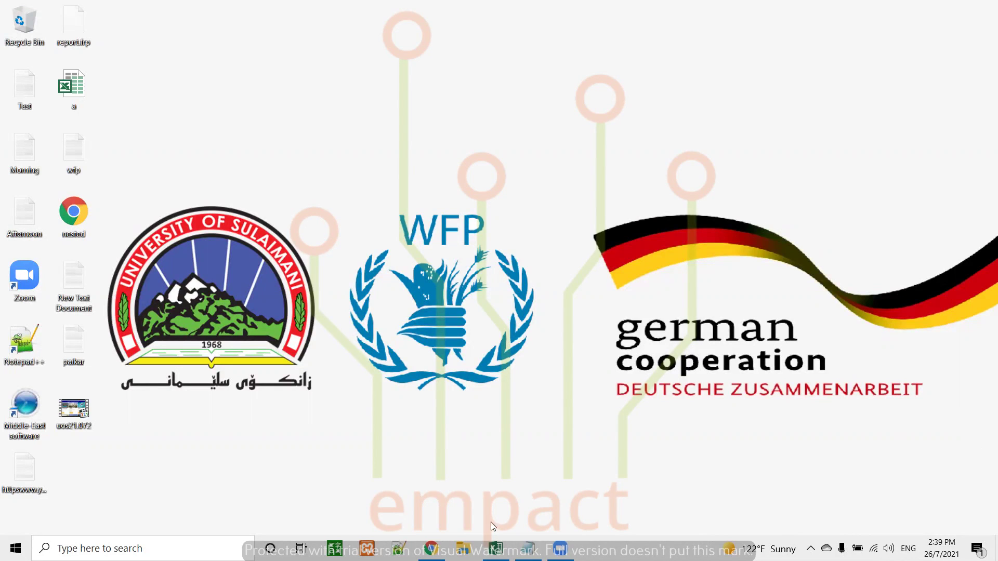
Bring the open Book1 workbook in Excel to the front and select cell A1 on Sheet1
mouse_move(506, 543)
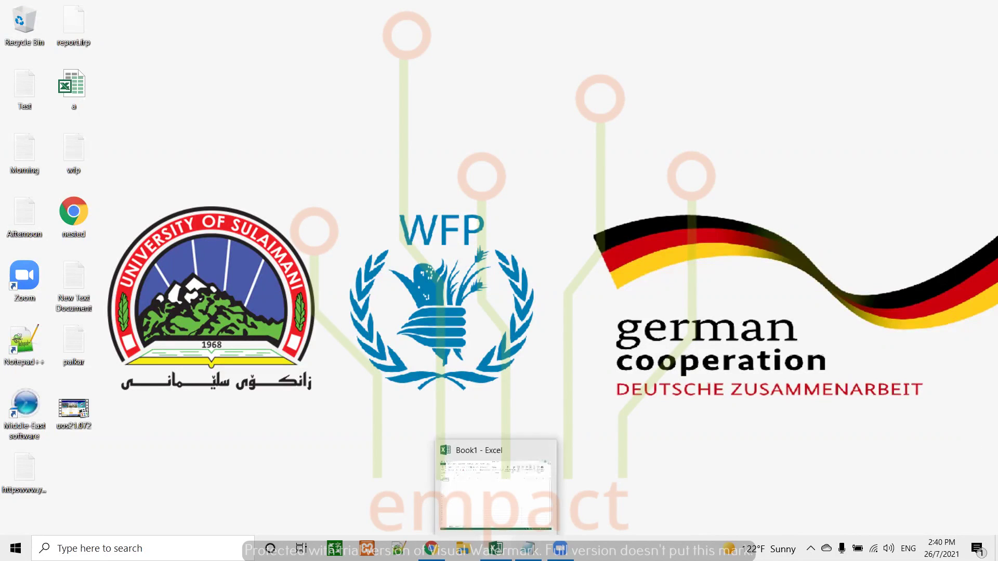
click(495, 494)
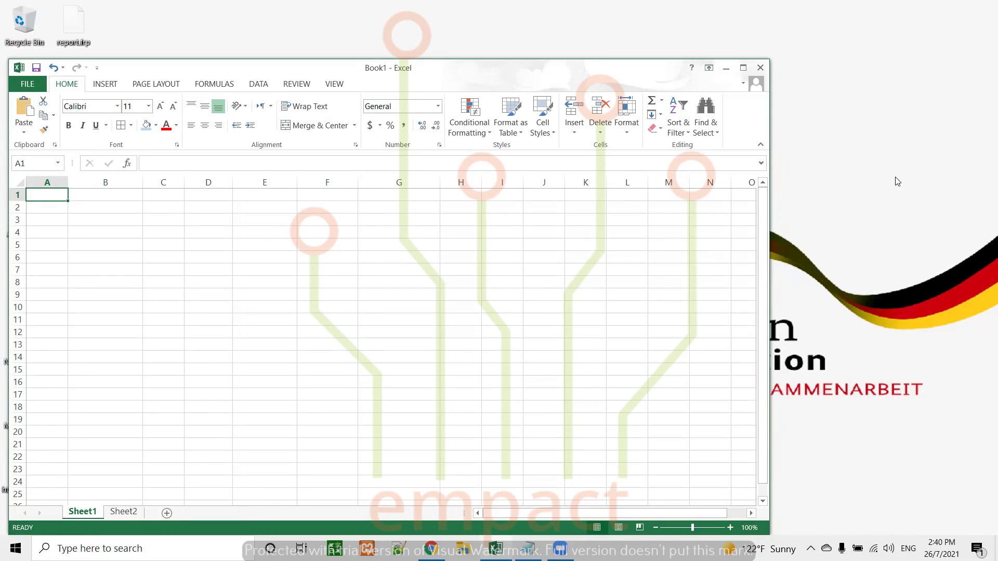
click(643, 25)
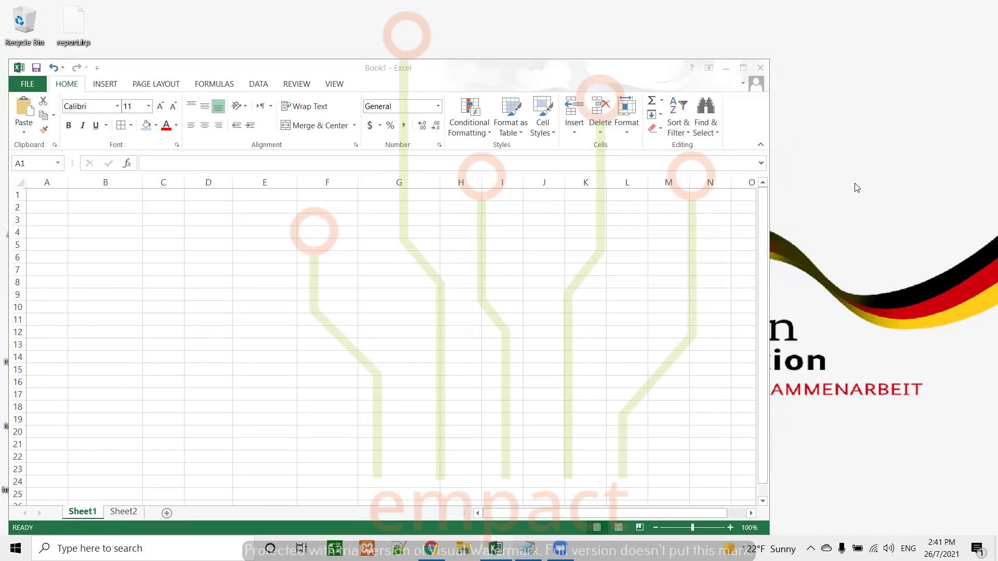
click(46, 192)
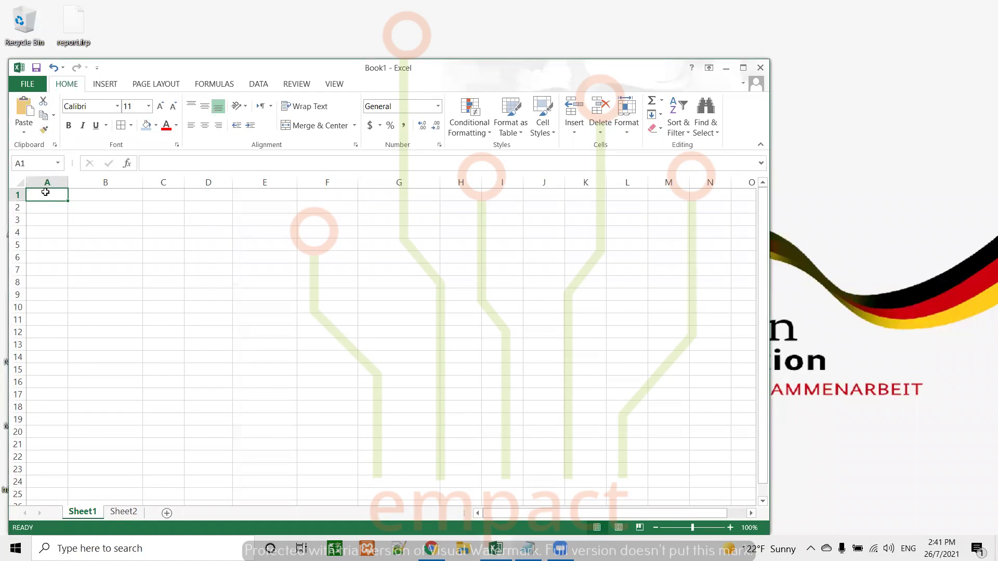
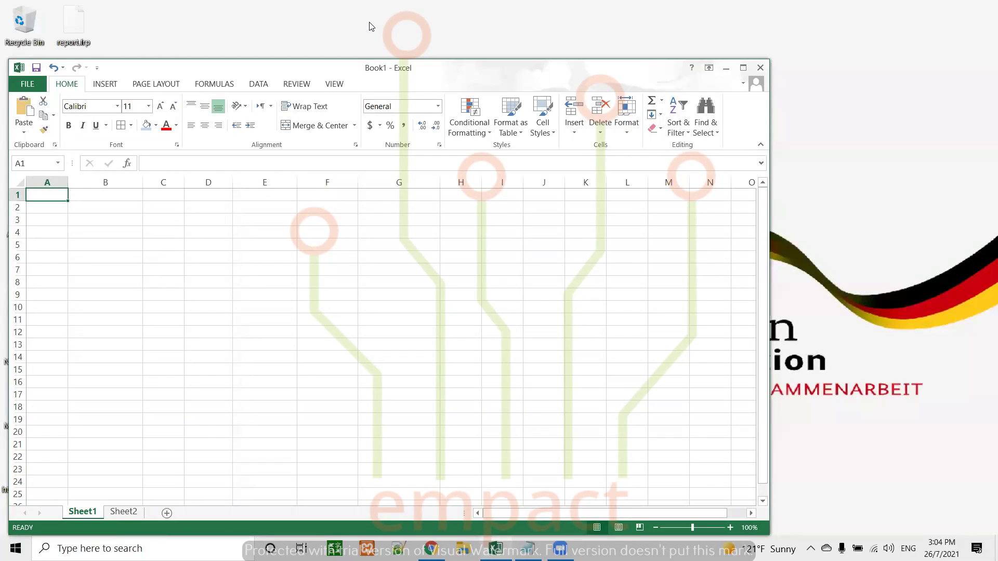
Enter the column headings #, Name and Gender in cells A1 to C1
click(371, 26)
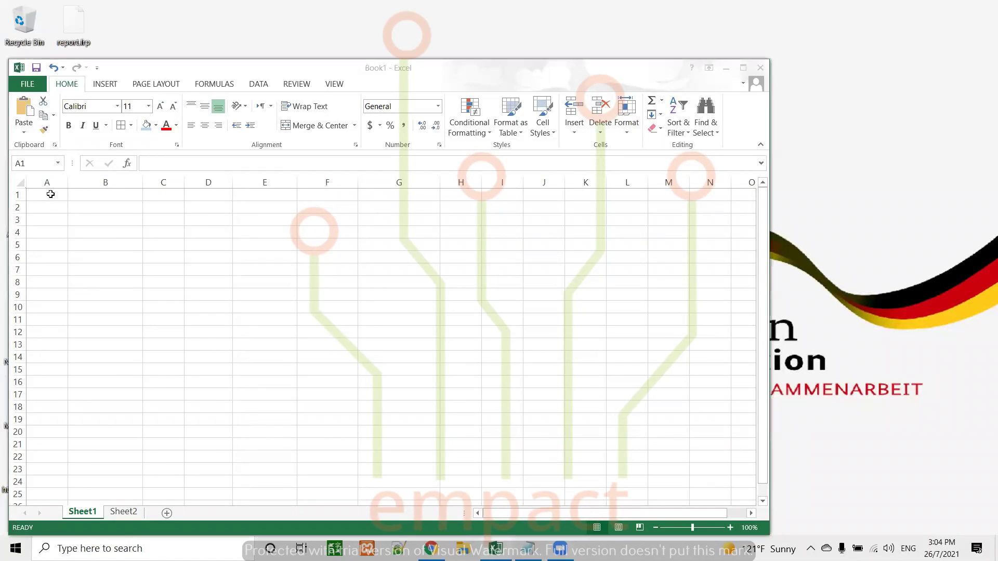
click(51, 194)
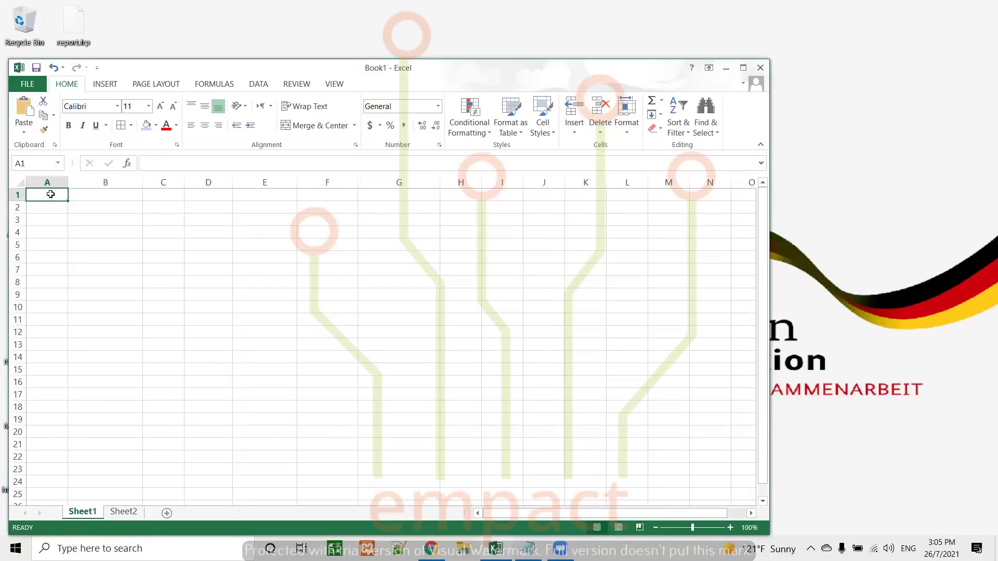
text(~)
key(BackSpace)
text(#)
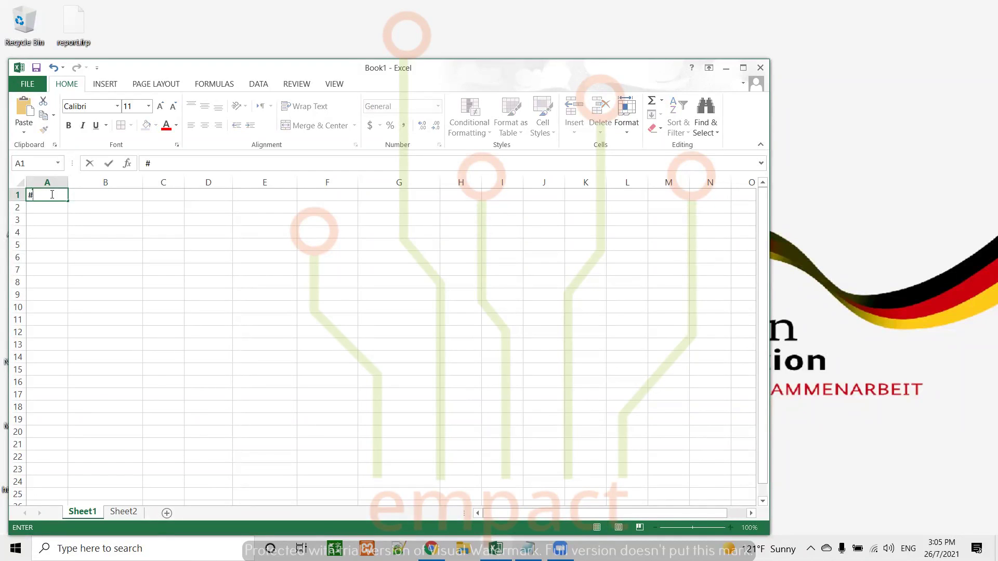
key(Tab)
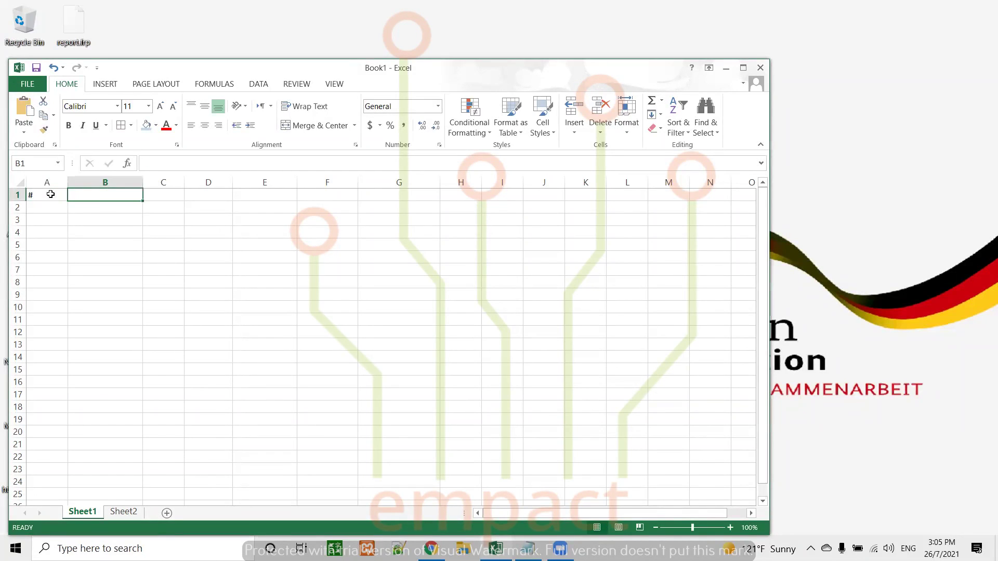
text(Name)
key(Tab)
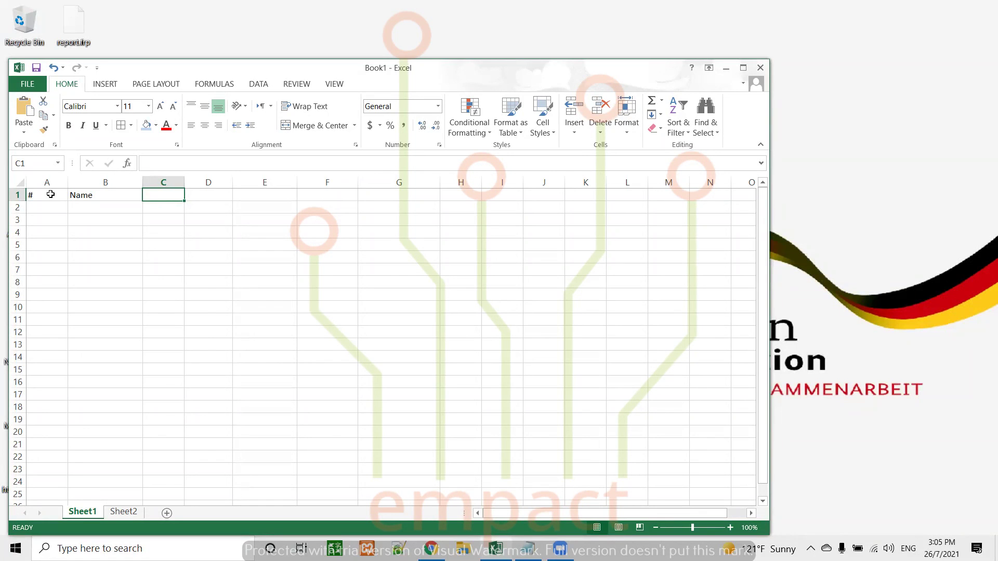
text(G)
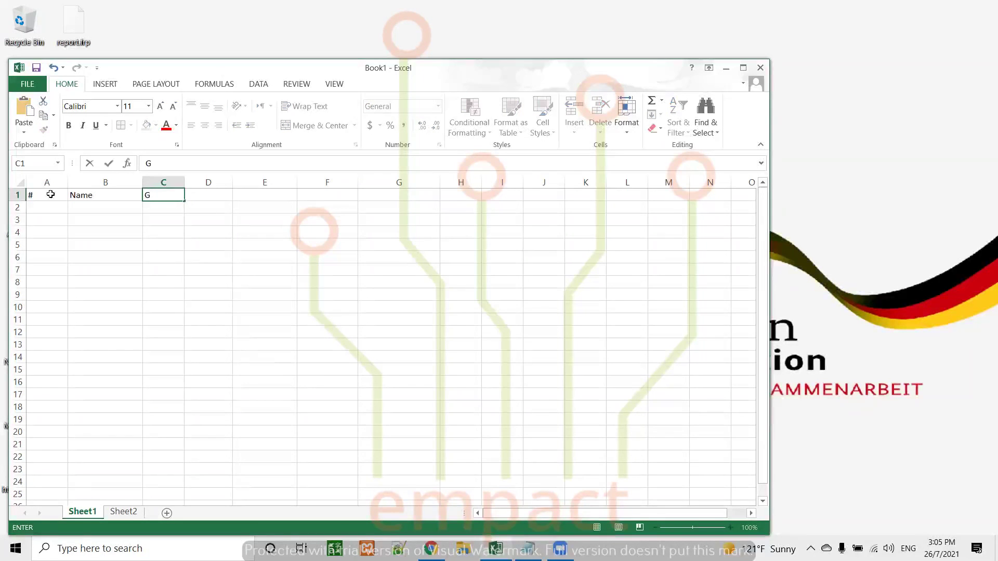
text(ender)
key(Tab)
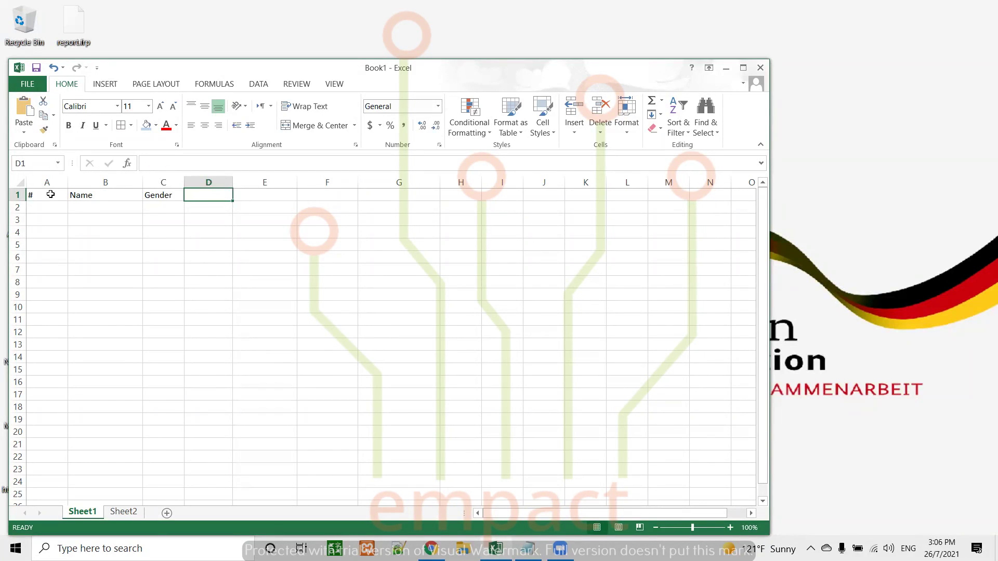
Enter the column headings DoB, Salary, Time and code in cells D1 to G1
text(DoB)
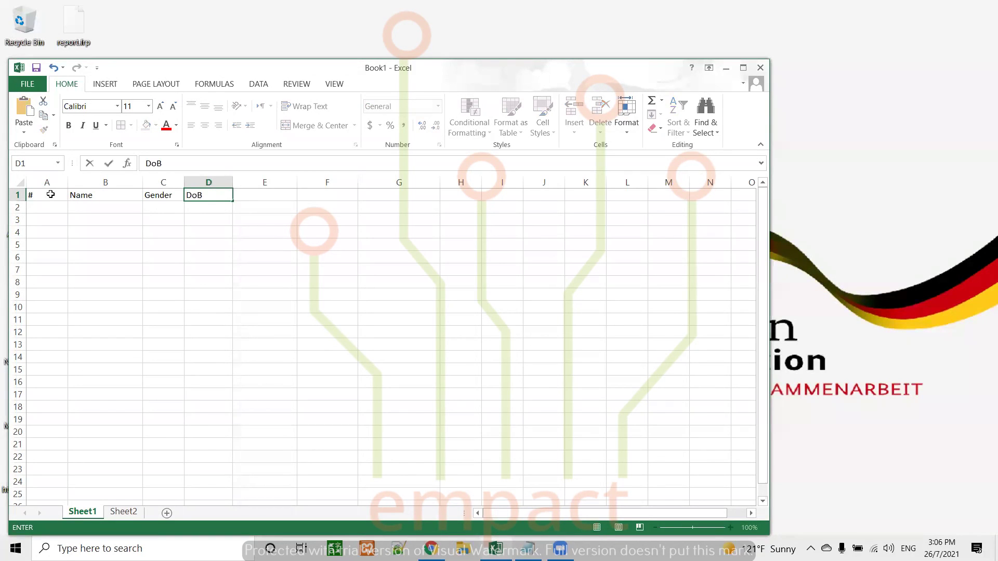
key(Tab)
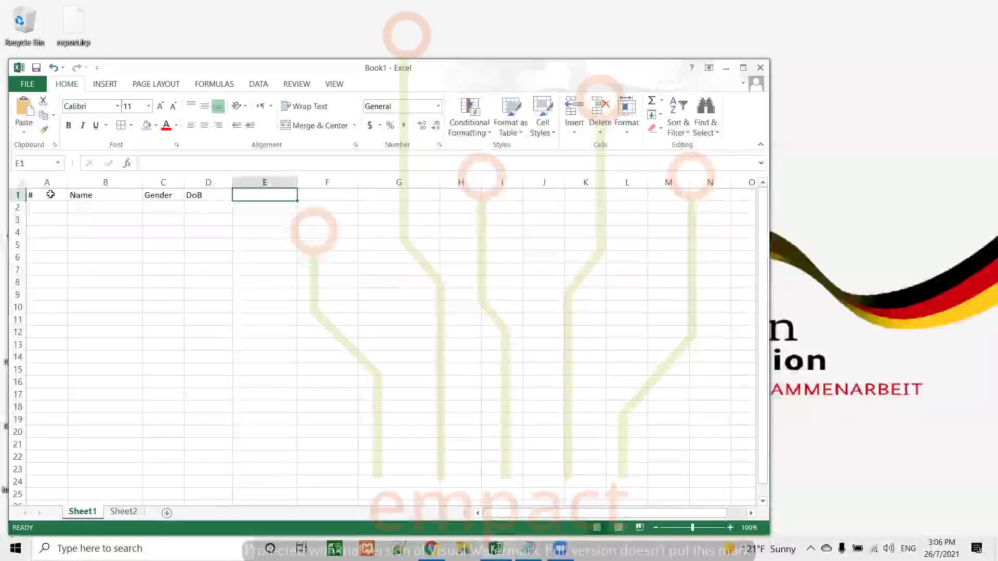
text(Sala)
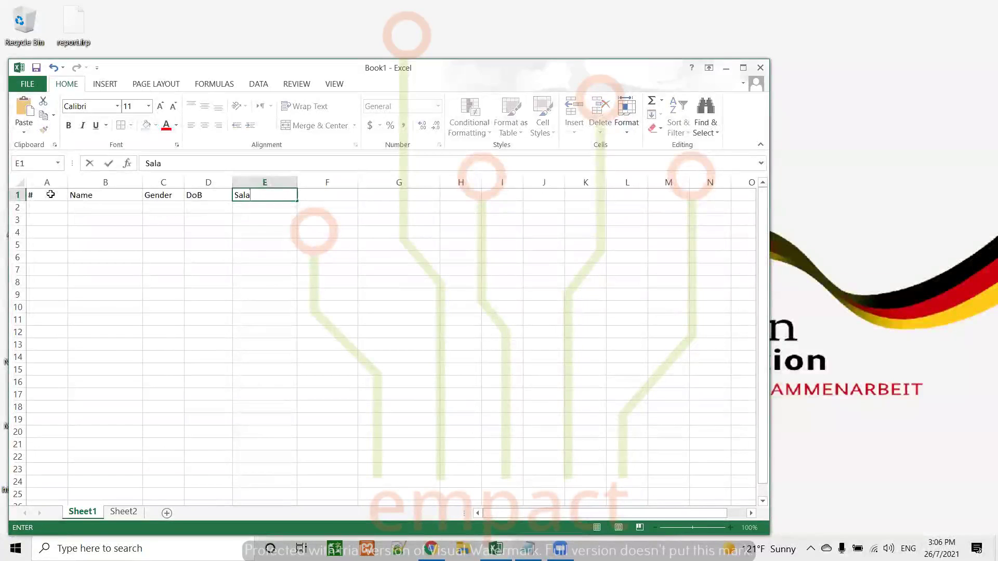
text(ry)
key(Tab)
text(Time)
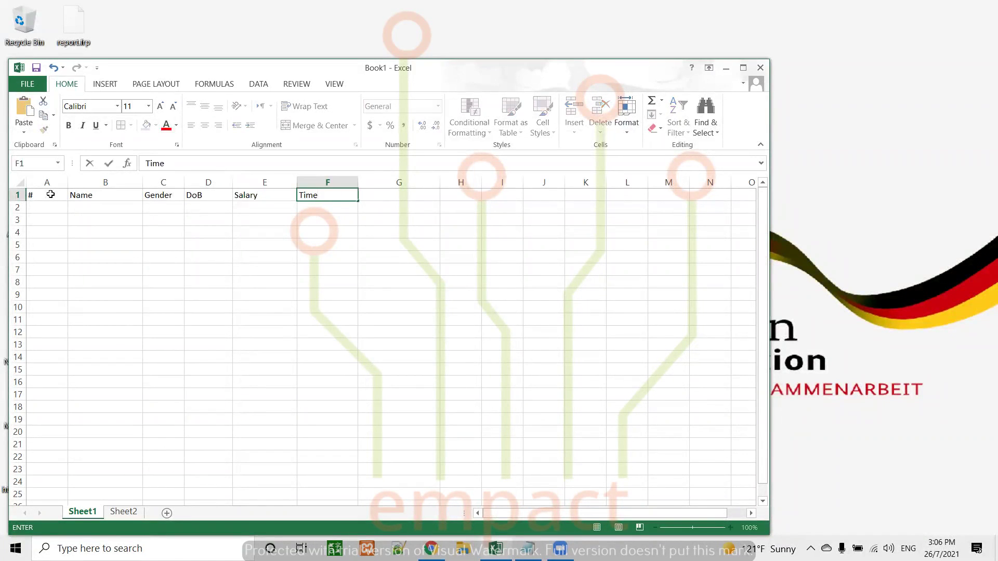
key(Tab)
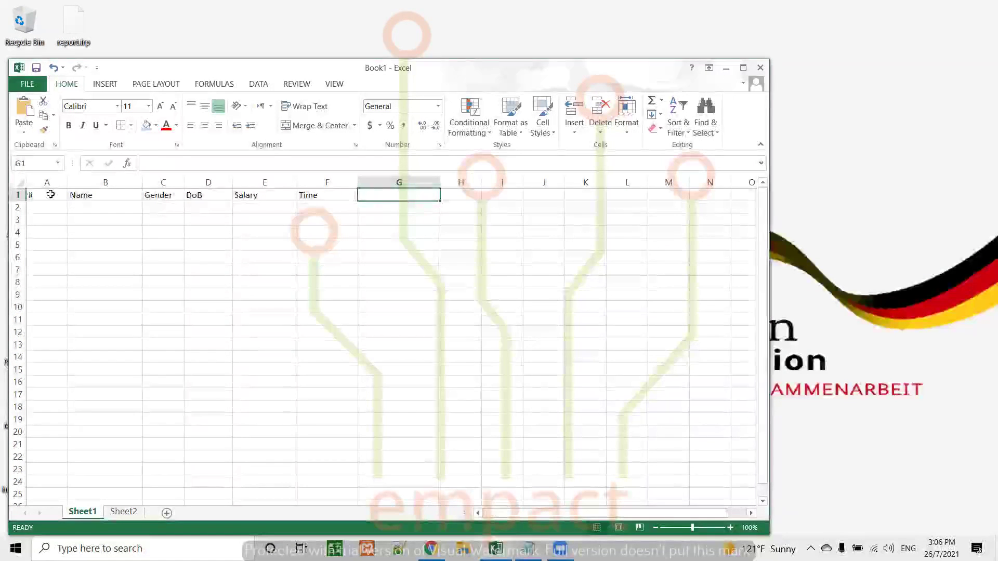
text(code)
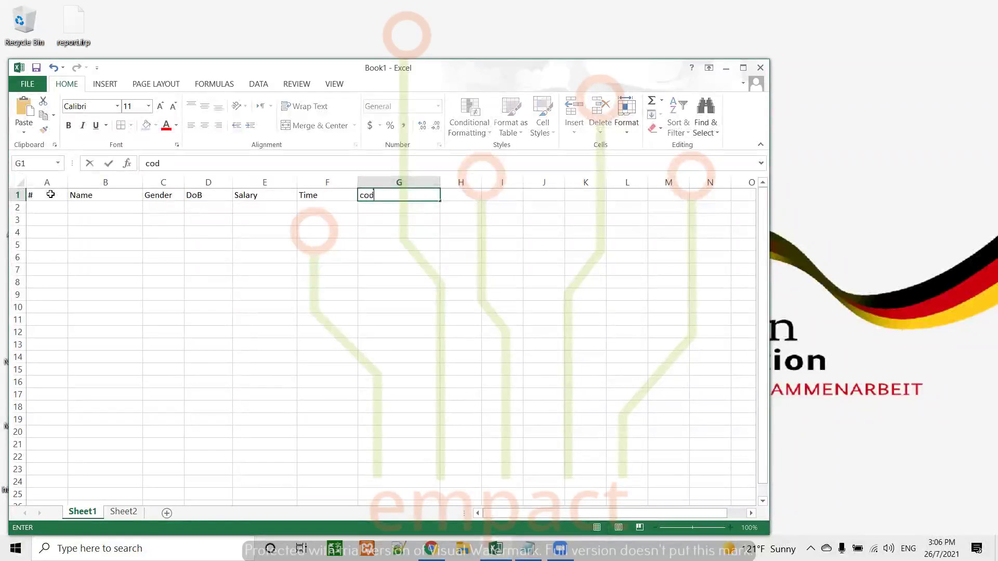
key(Return)
Give the heading cells A1:G1 a light blue fill and center their text
drag(50, 194, 410, 195)
click(146, 125)
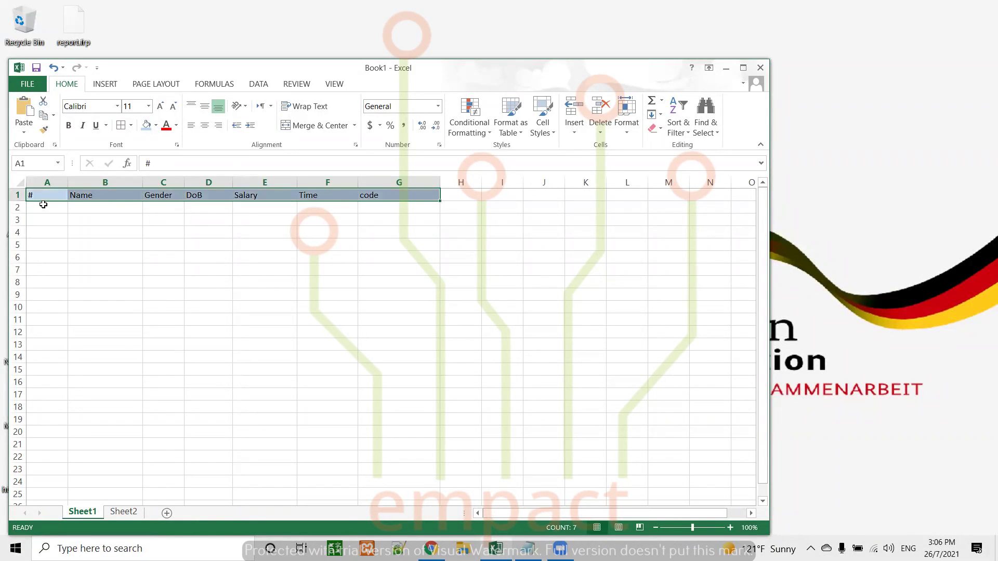
click(204, 126)
Number the rows under # from 1 to 7 in A2:A8 by extending a series started with 1 and 2
click(35, 207)
text(1)
key(Return)
text(2)
key(Return)
drag(60, 209, 66, 287)
Enter the first names of the first four people in the Name column, cells B2 to B5
click(89, 207)
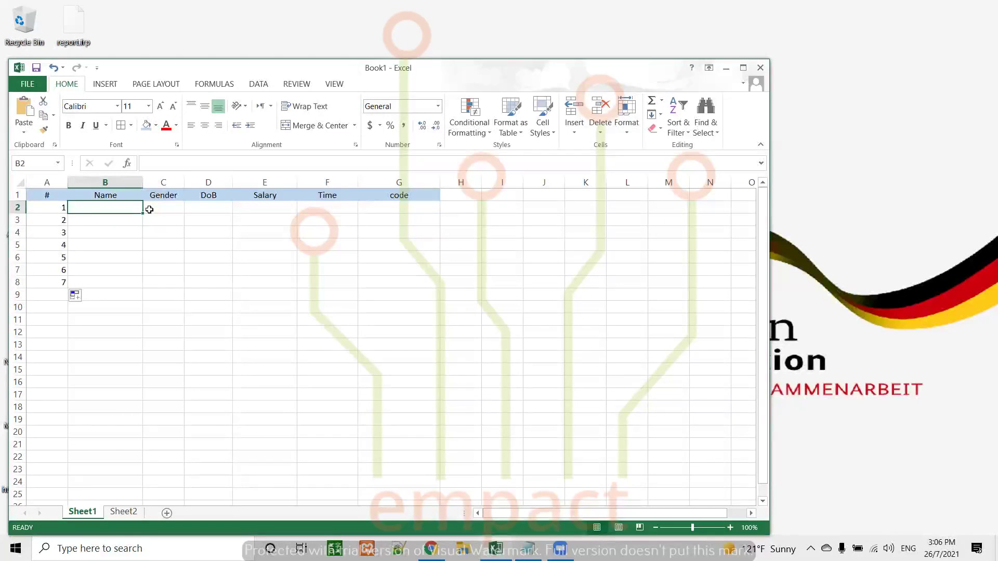
text(Ary)
key(Return)
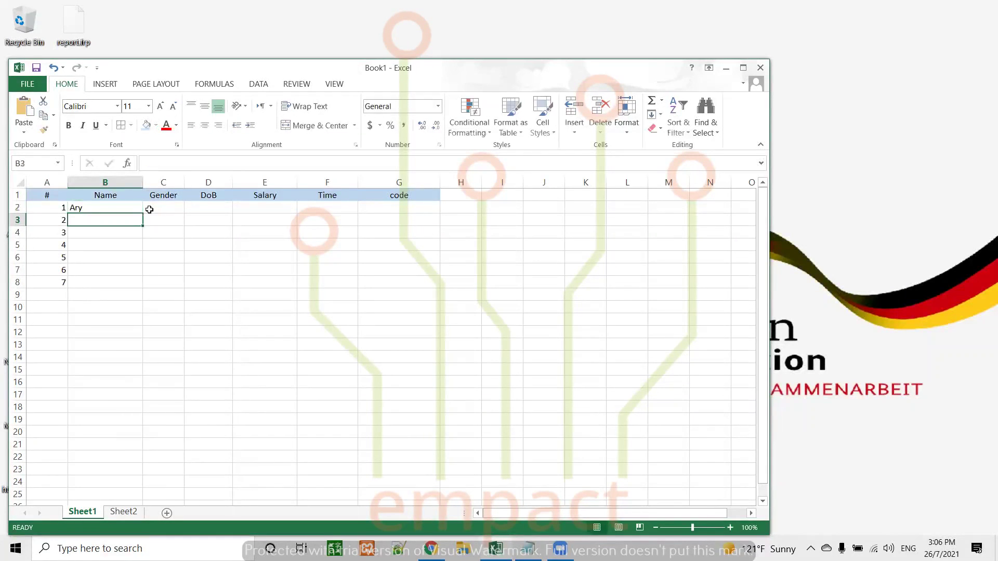
text(Dara)
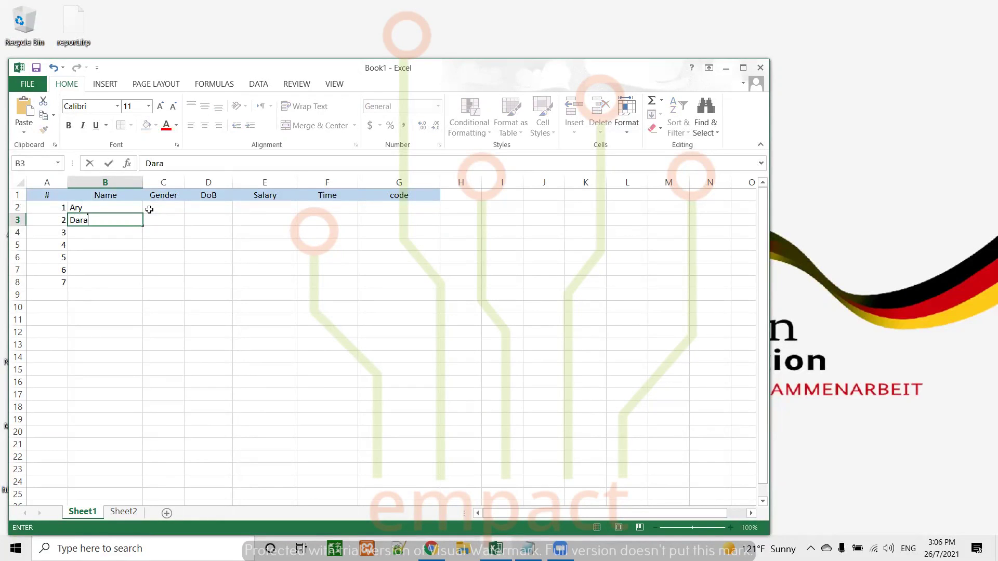
key(Return)
text(S)
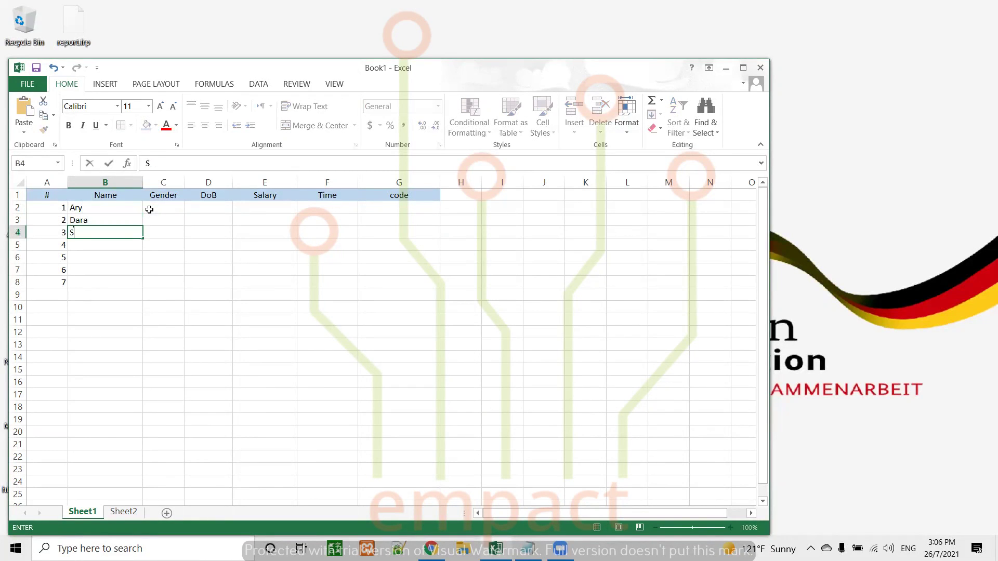
text(ara)
key(Return)
text(Lara)
key(Return)
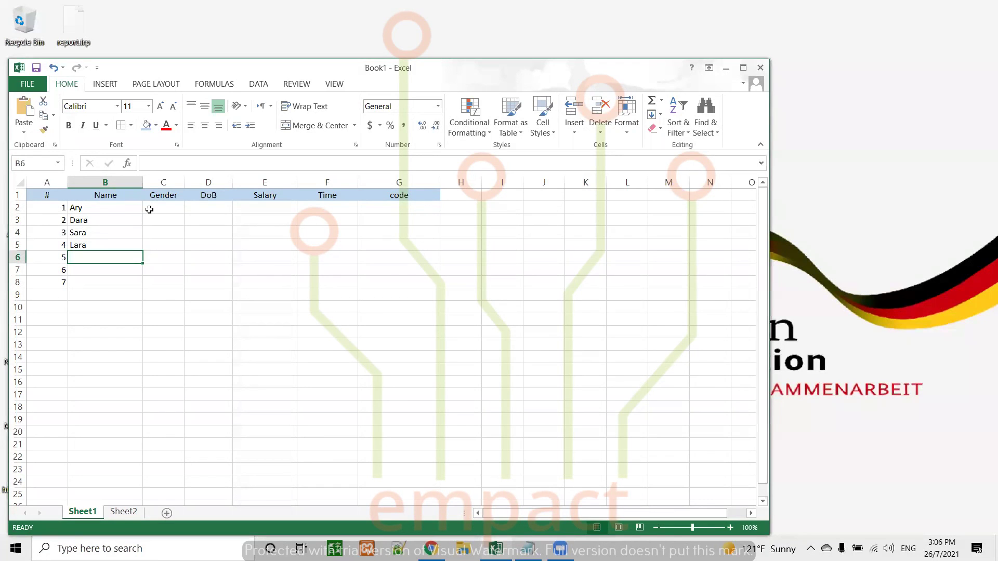
Enter the first names of the remaining three people in the Name column, cells B6 to B8
text(Sham)
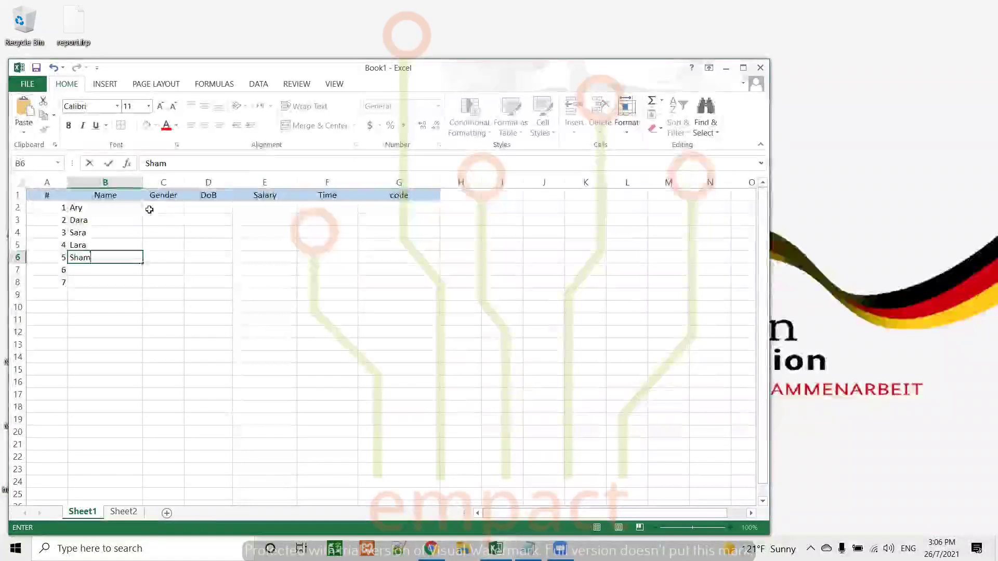
key(Return)
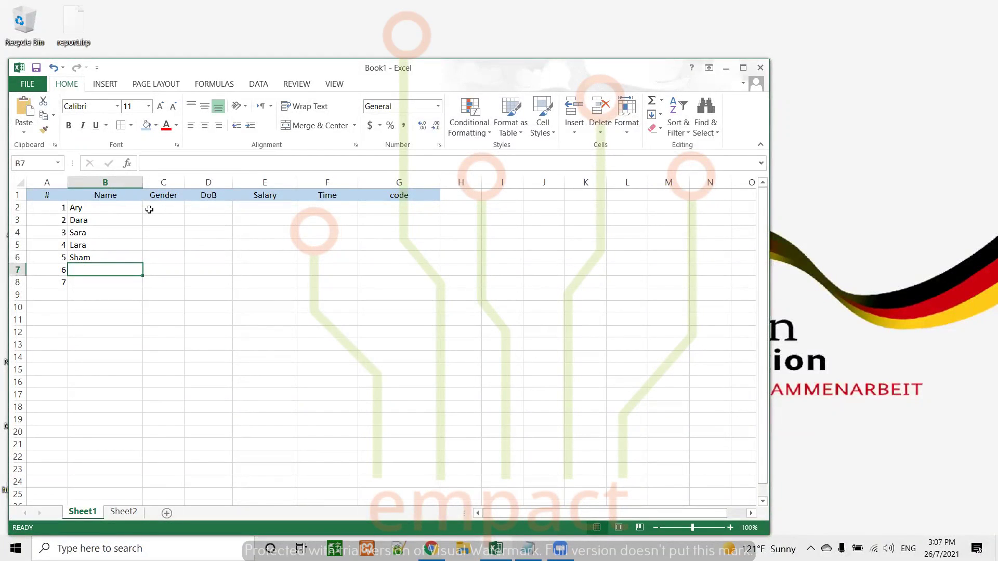
text(Ali)
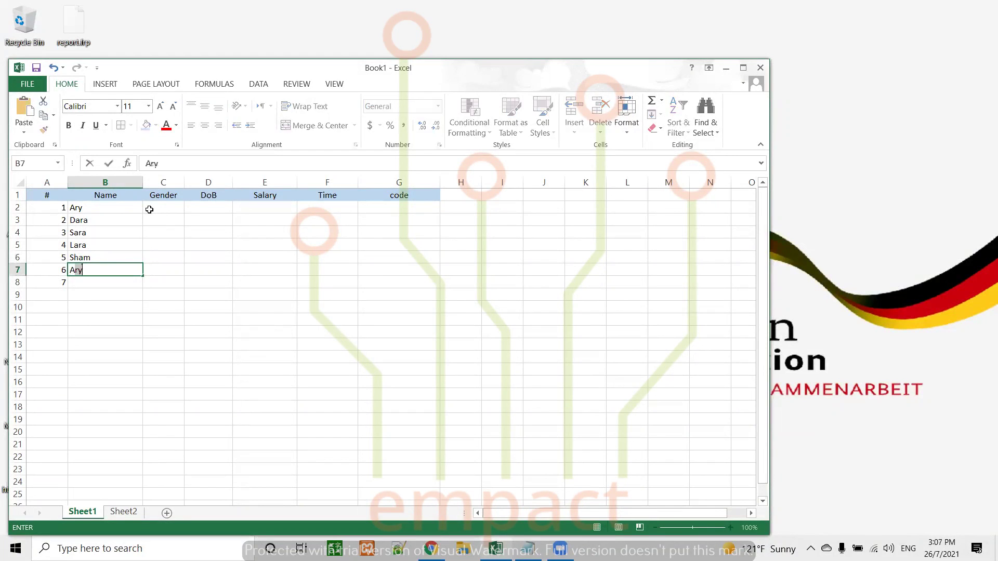
key(Return)
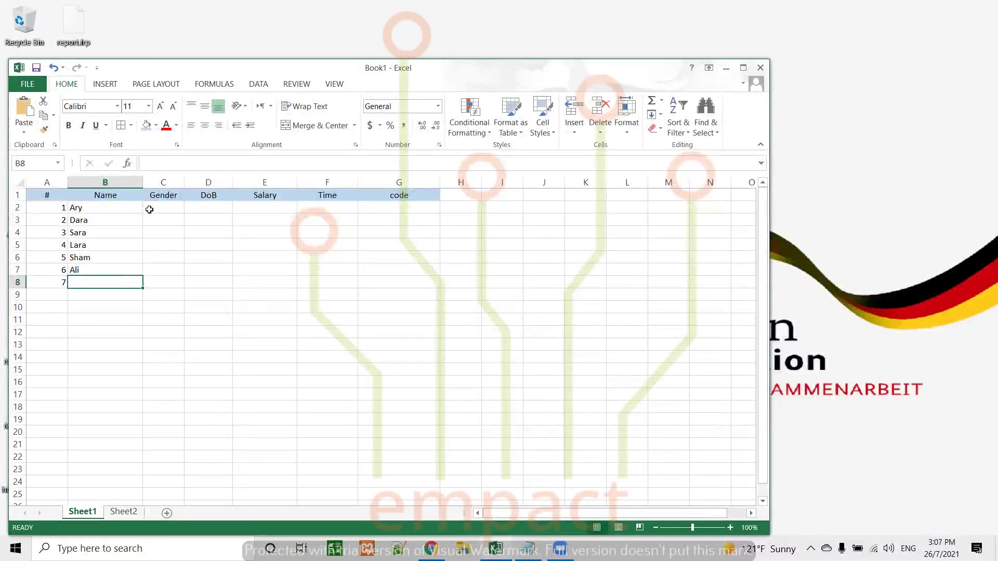
text(hana)
key(BackSpace)
key(BackSpace)
key(BackSpace)
key(BackSpace)
text(Hana)
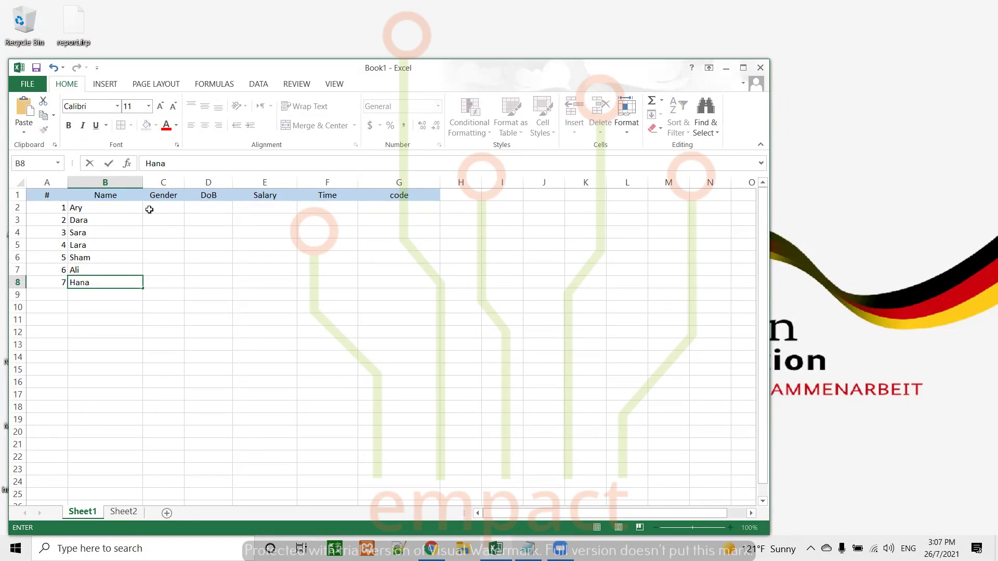
Enter the genders M, M, F and F for the first four people in cells C2 to C5
click(164, 205)
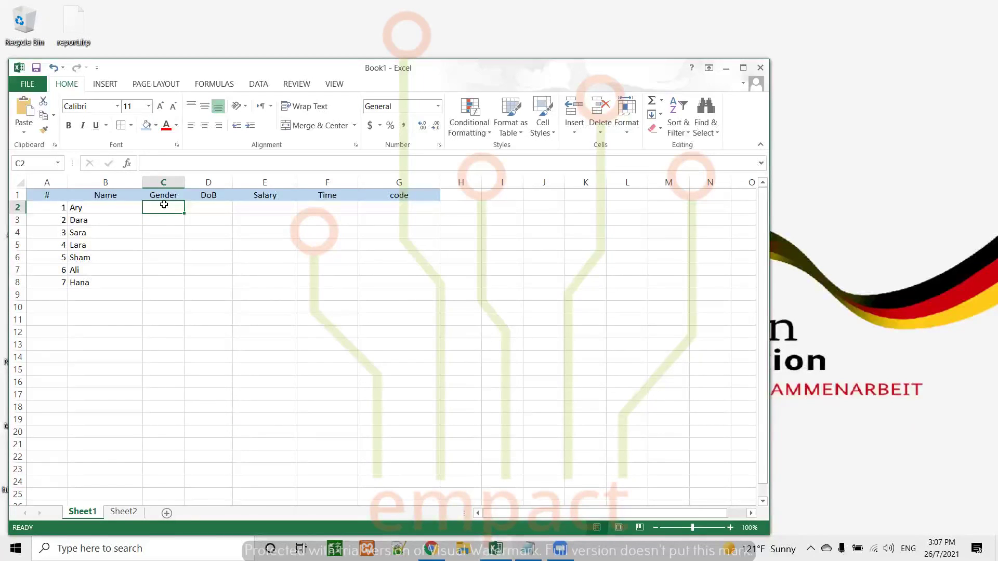
text(F)
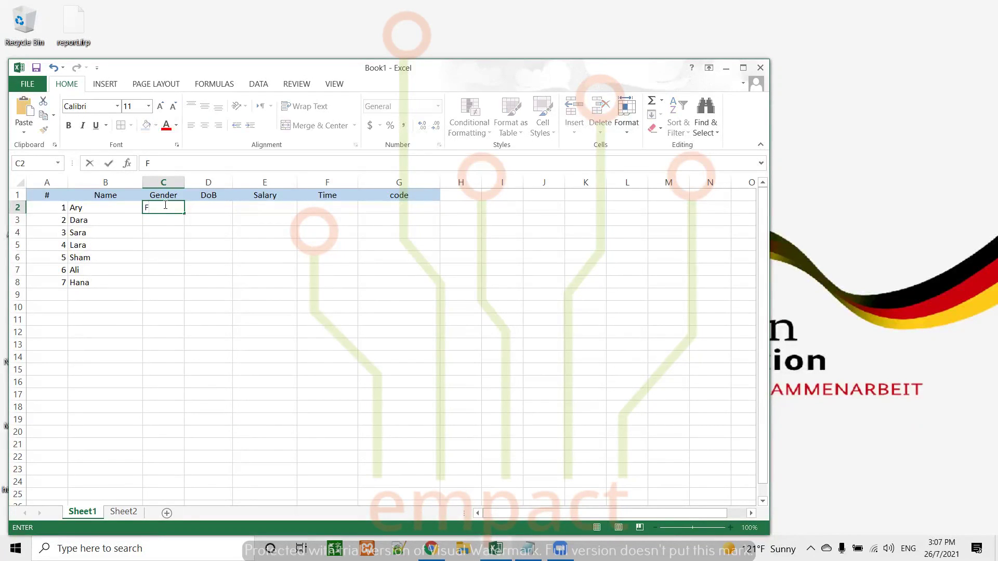
key(BackSpace)
text(M)
key(Return)
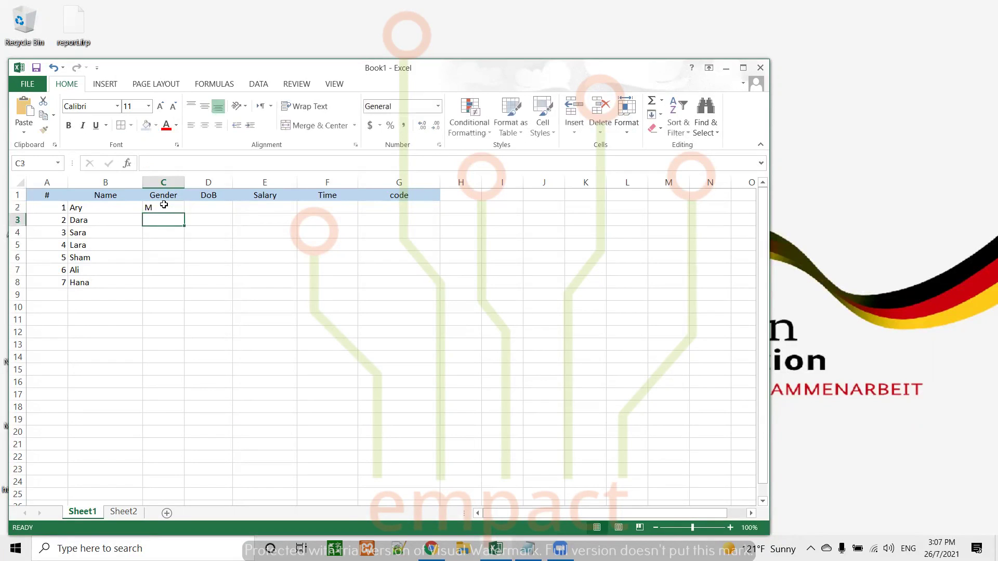
text(M)
key(Return)
text(F)
key(Return)
text(F)
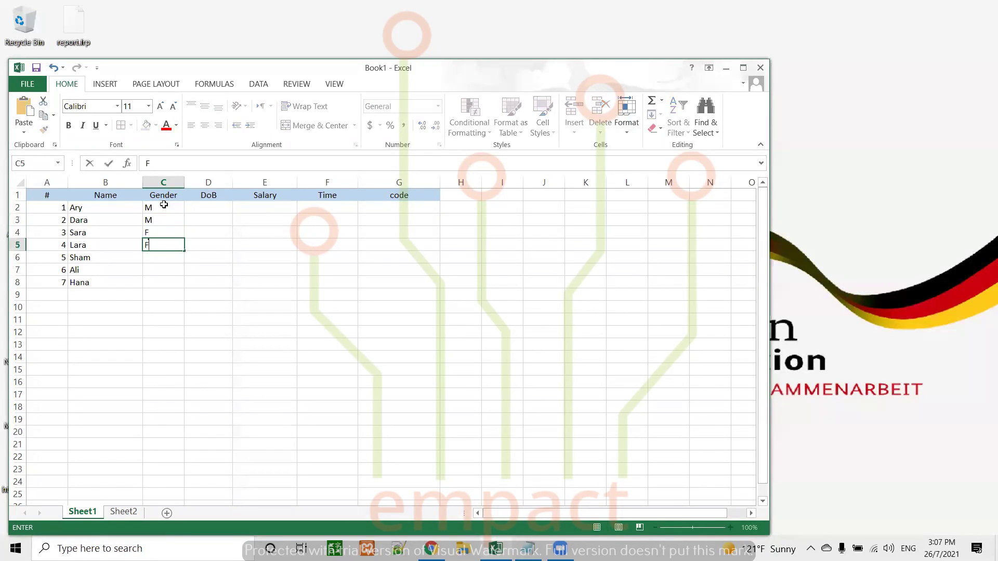
key(Return)
Enter the genders F, M and F for the last three people in cells C6 to C8
text(F)
key(Return)
text(M)
key(Return)
text(F)
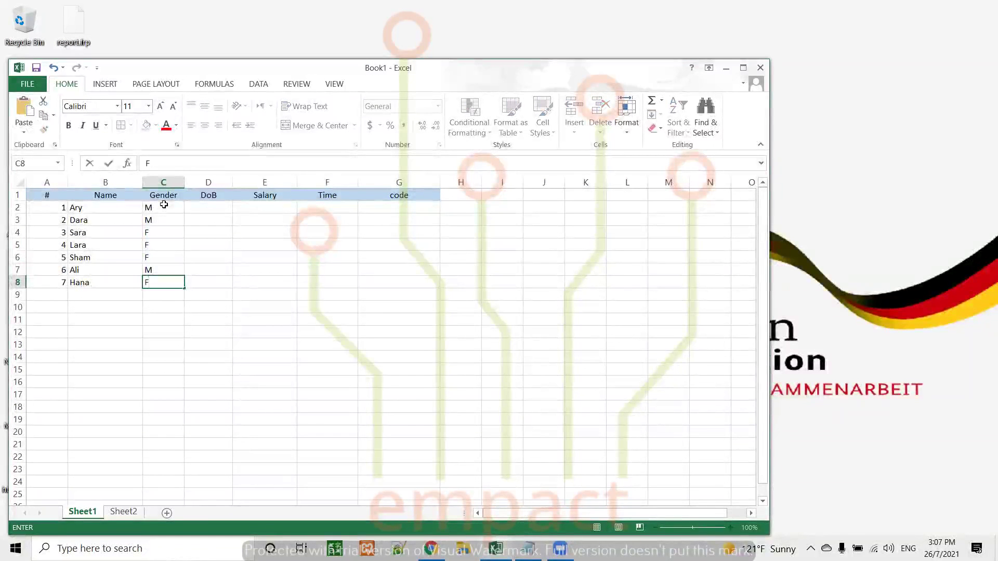
key(Return)
Apply the Short Date number format to the first person's DoB cell, D2
key(Up)
key(Up)
key(Up)
key(Up)
key(Up)
key(Up)
key(Up)
key(Up)
key(Down)
key(Right)
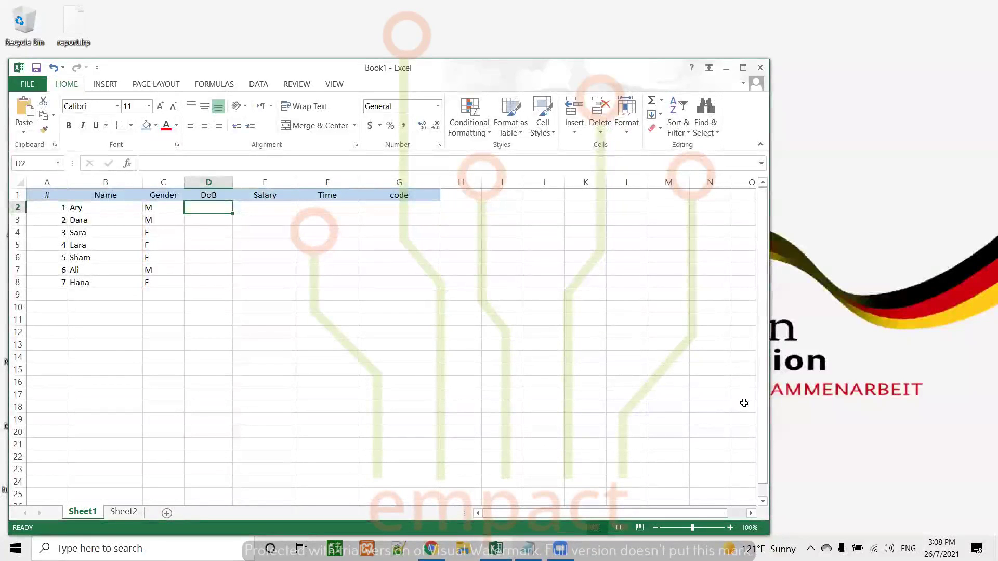
click(438, 107)
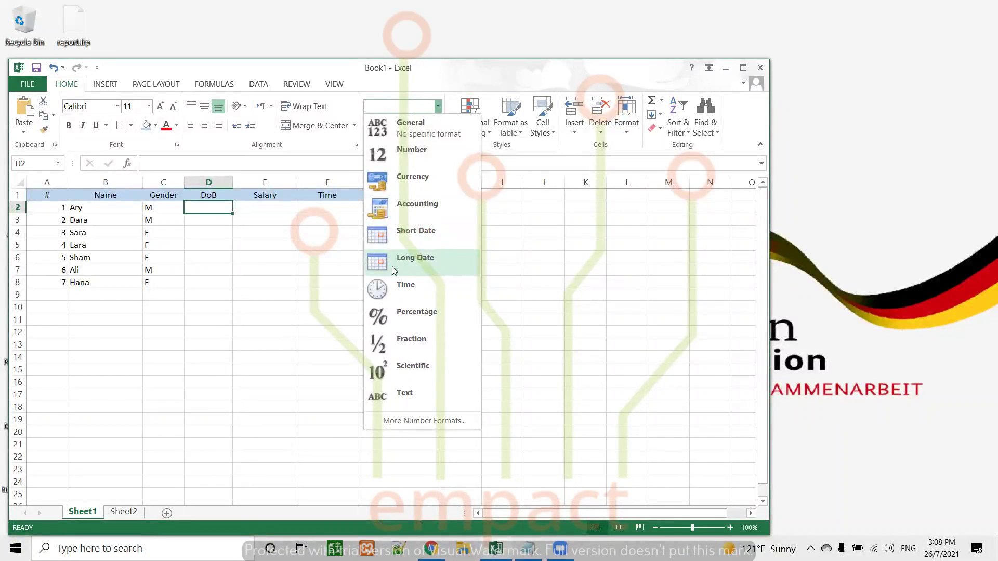
click(416, 234)
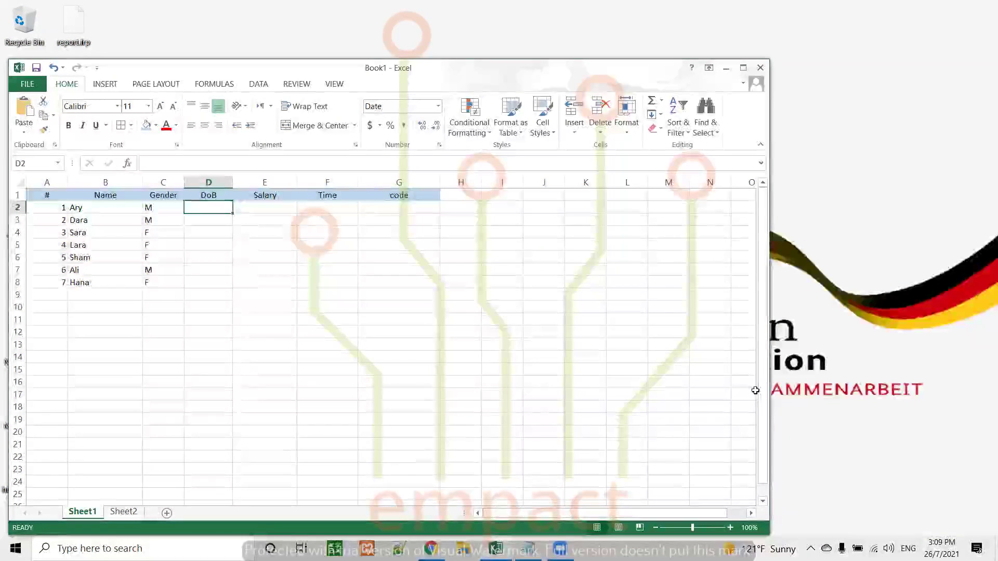
Enter the first person's date of birth in cell D2, separating day, month and year with hyphens
key(alt+Tab)
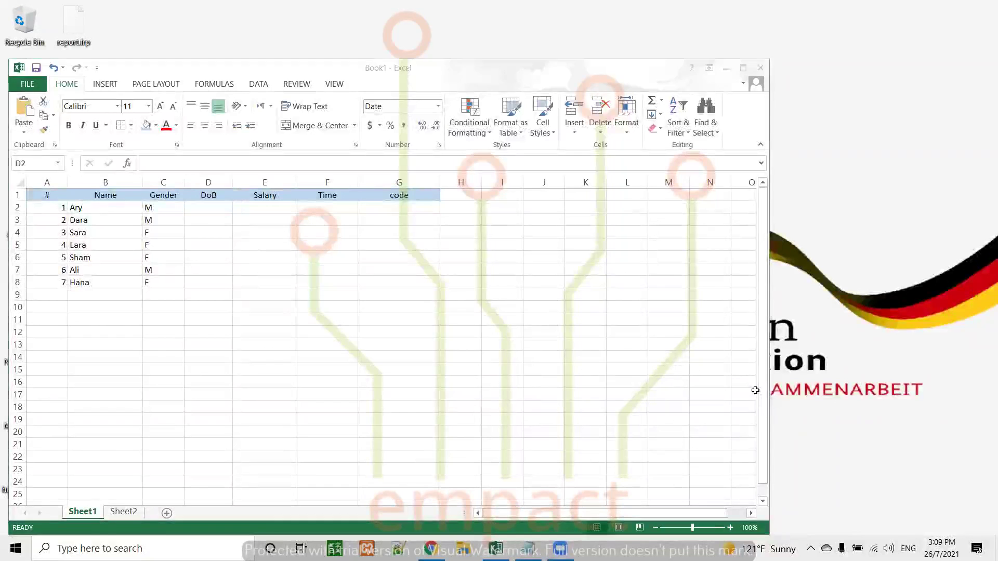
click(202, 206)
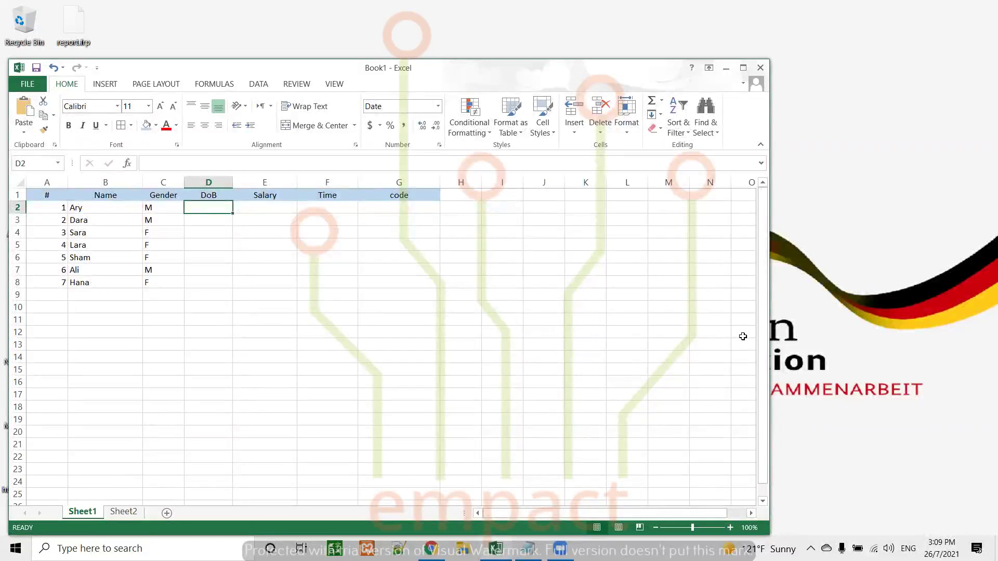
text(1-10-)
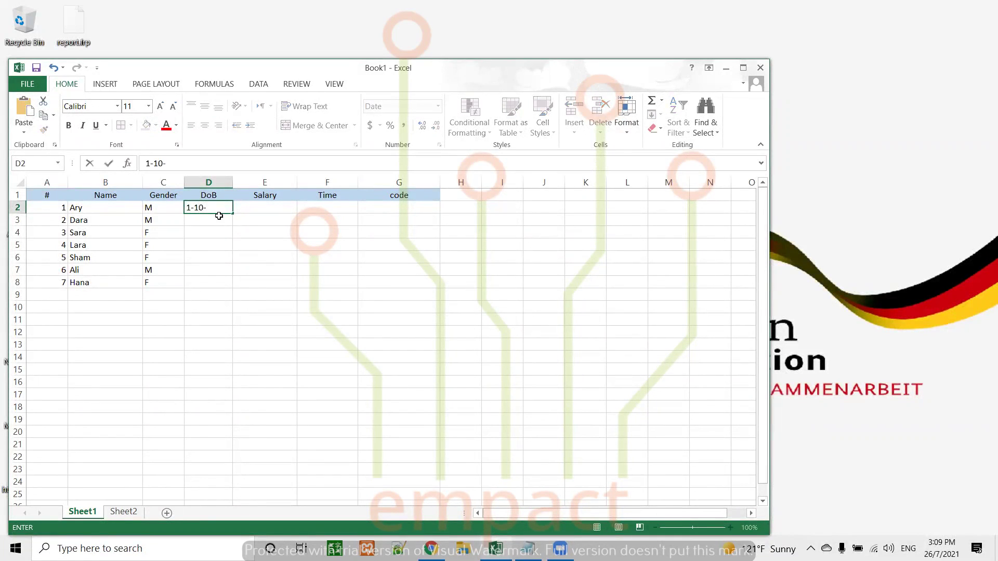
text(1999)
key(Return)
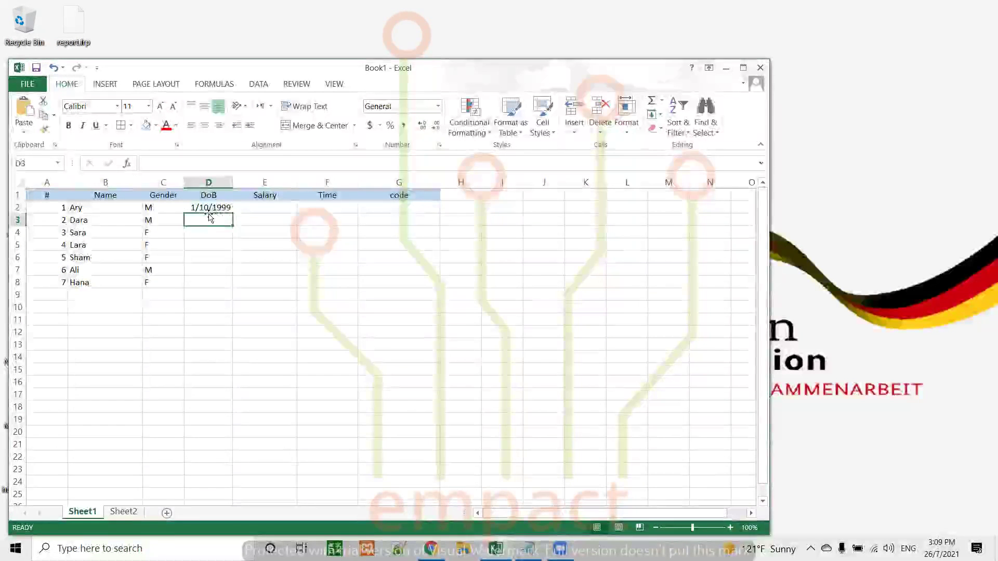
click(215, 208)
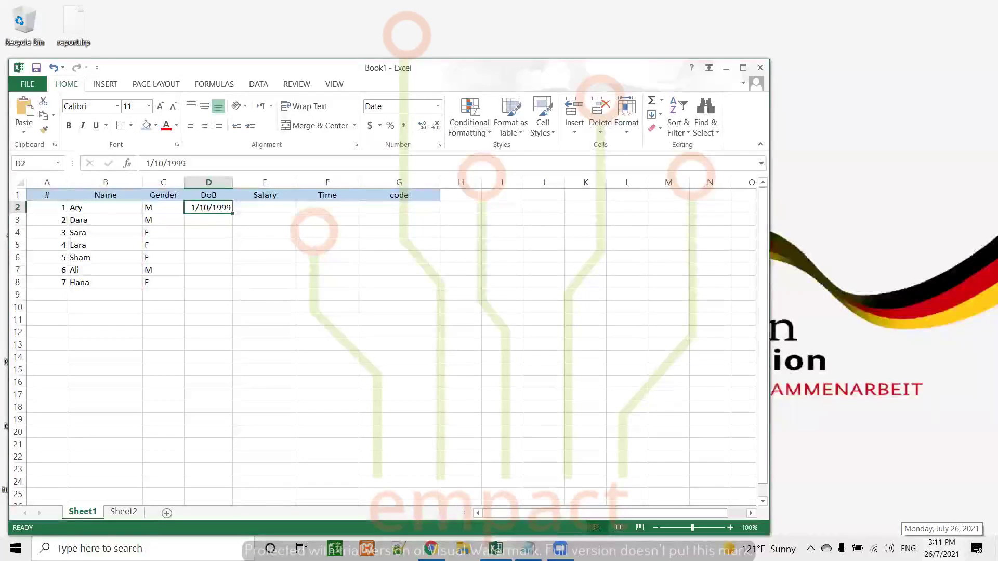
Format cell D3 in the DoB column as a Date of type 14-Mar-12
click(207, 219)
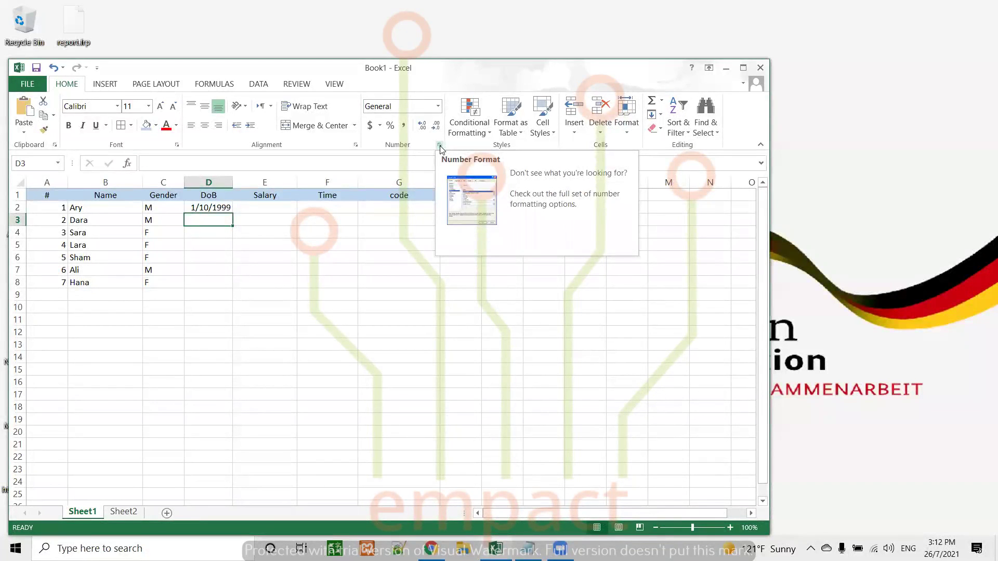
right_click(221, 219)
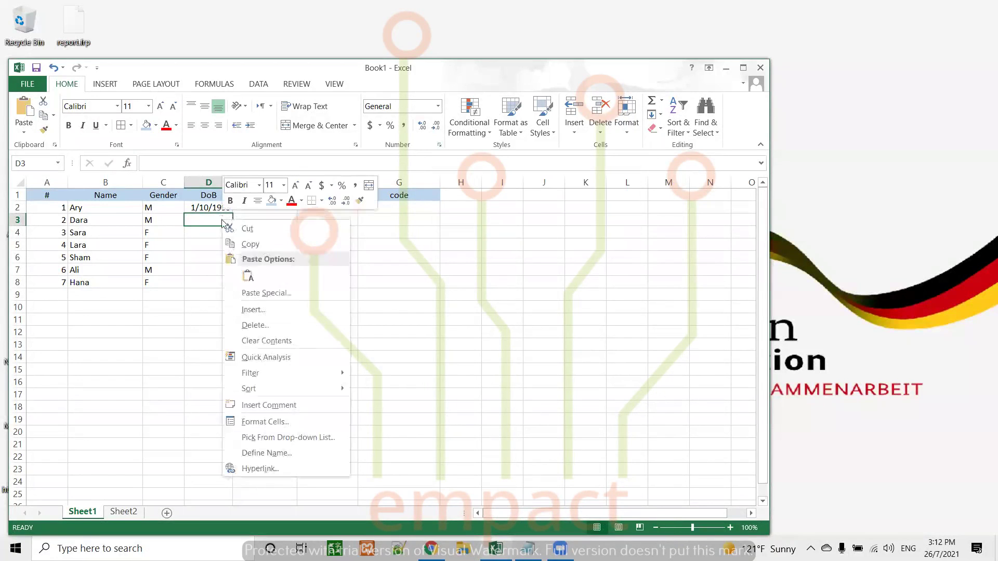
click(275, 424)
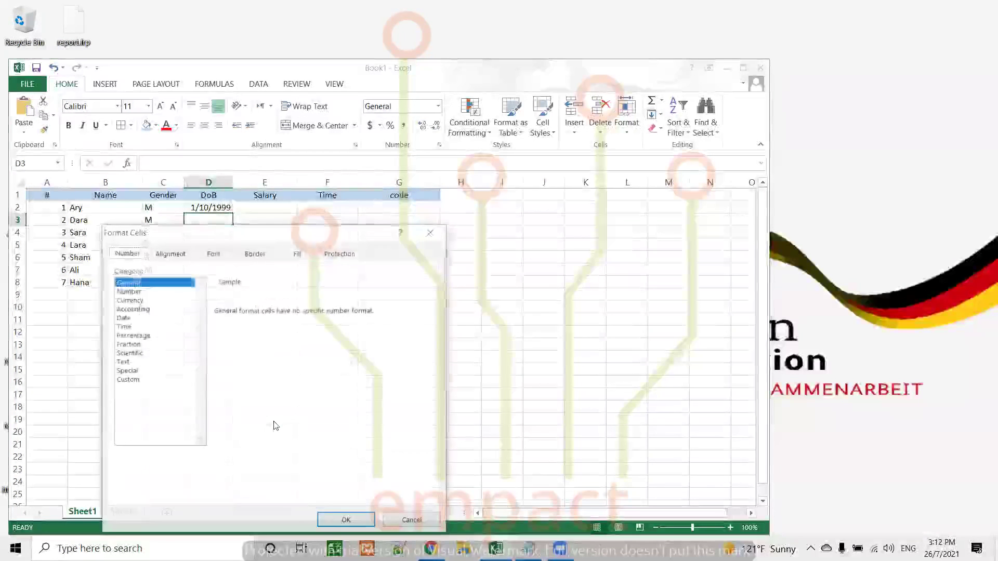
drag(332, 227, 646, 146)
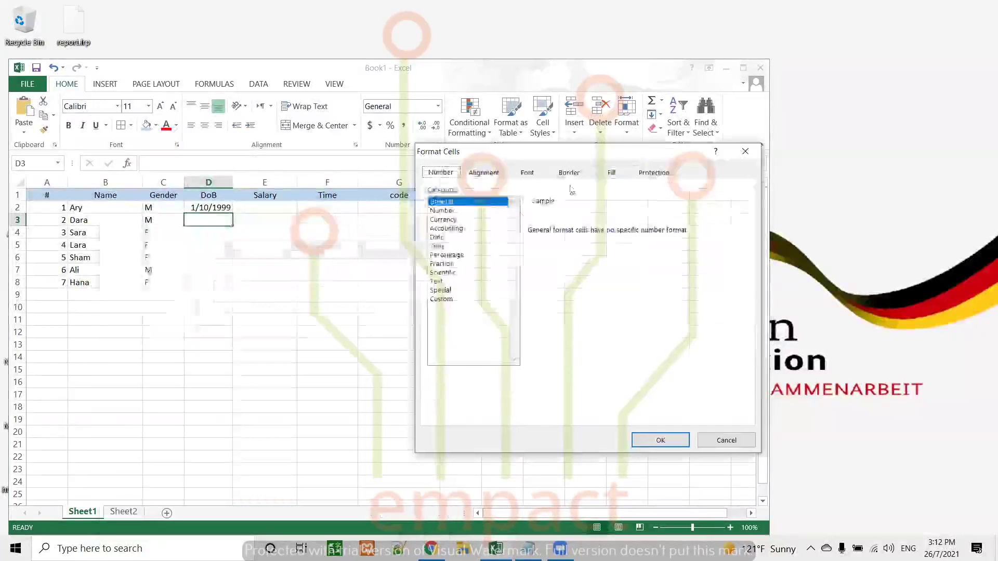
click(441, 247)
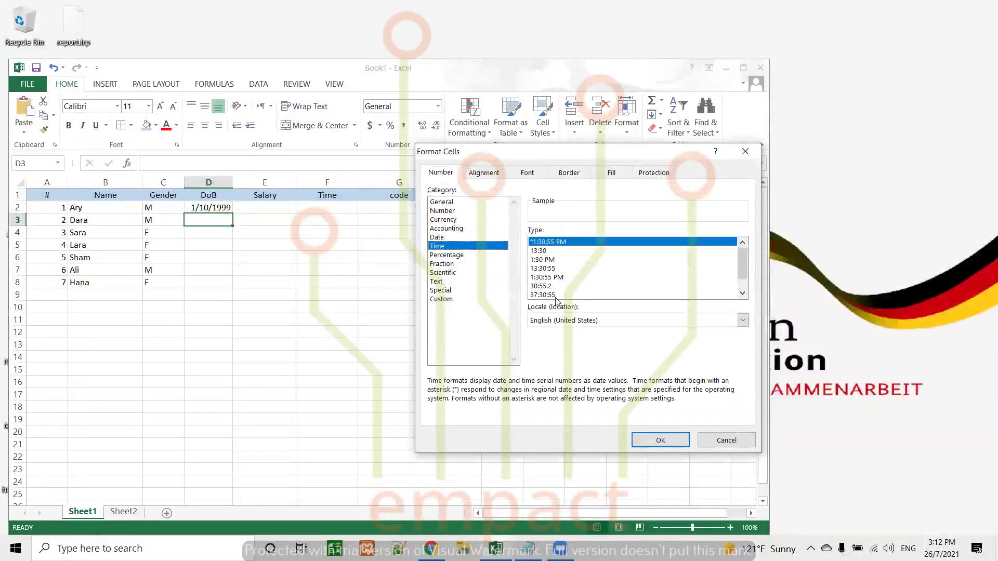
click(438, 239)
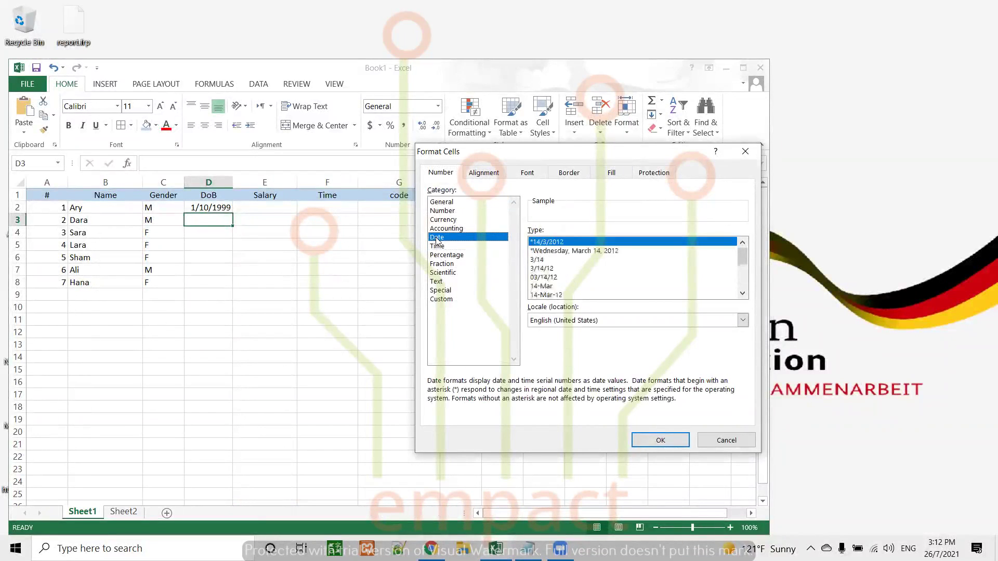
click(550, 295)
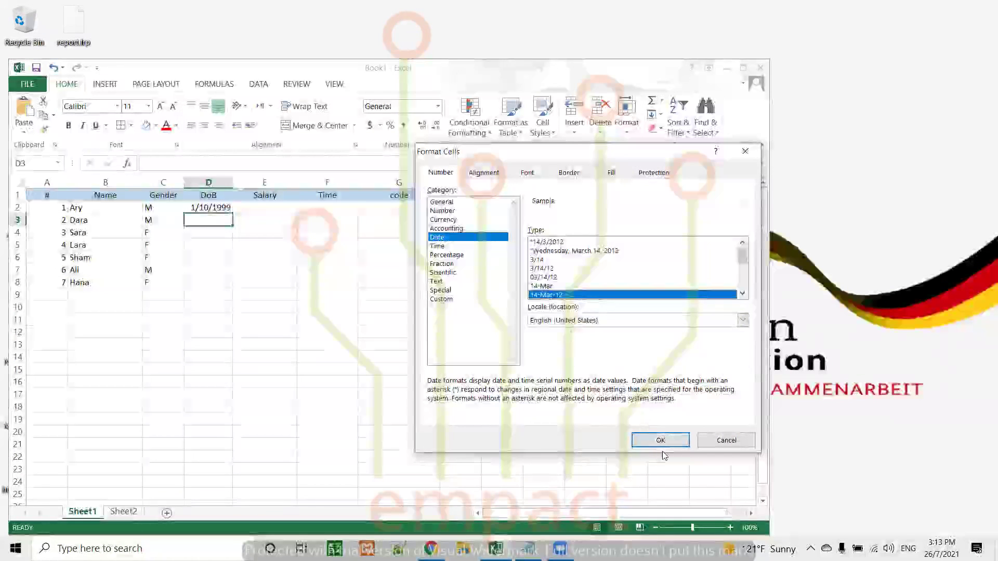
click(660, 440)
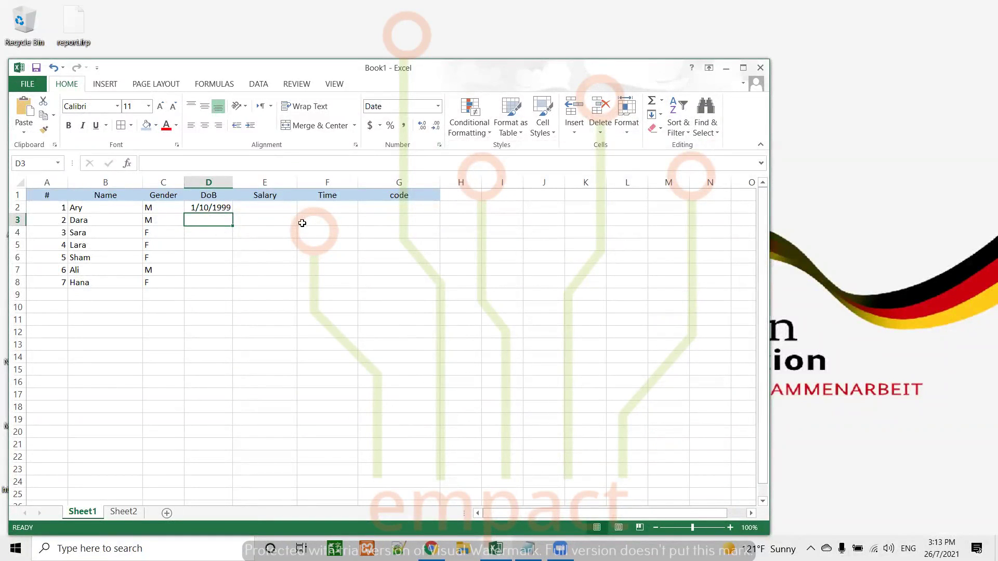
Enter the second person's date of birth in cell D3, separating day, month and year with hyphens
text(6-8-)
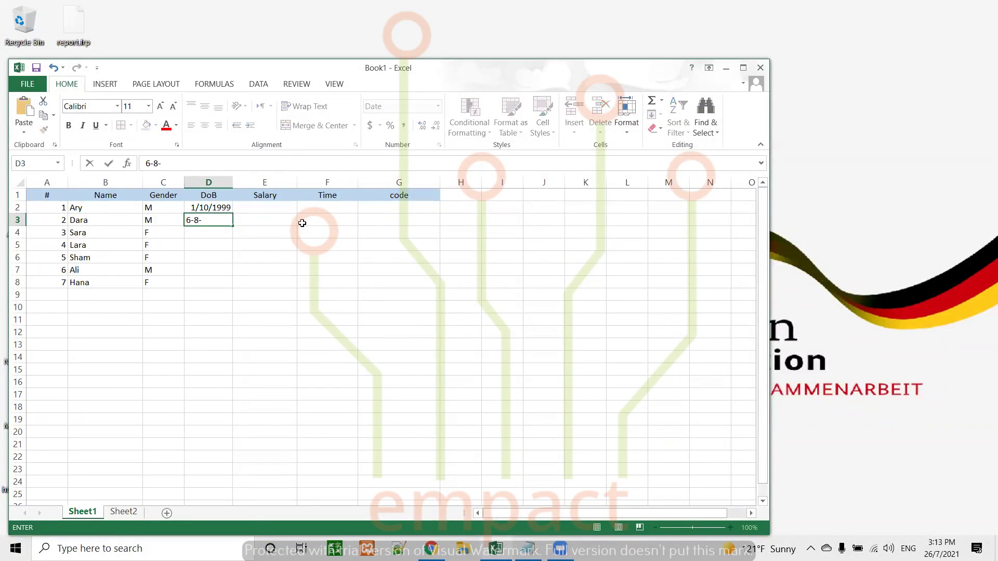
text(199)
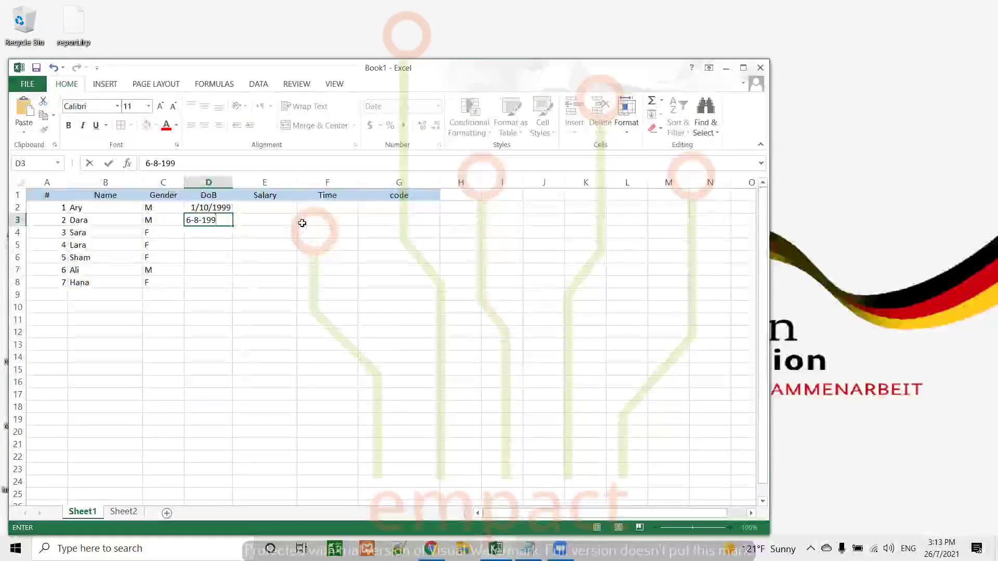
text(0)
key(Return)
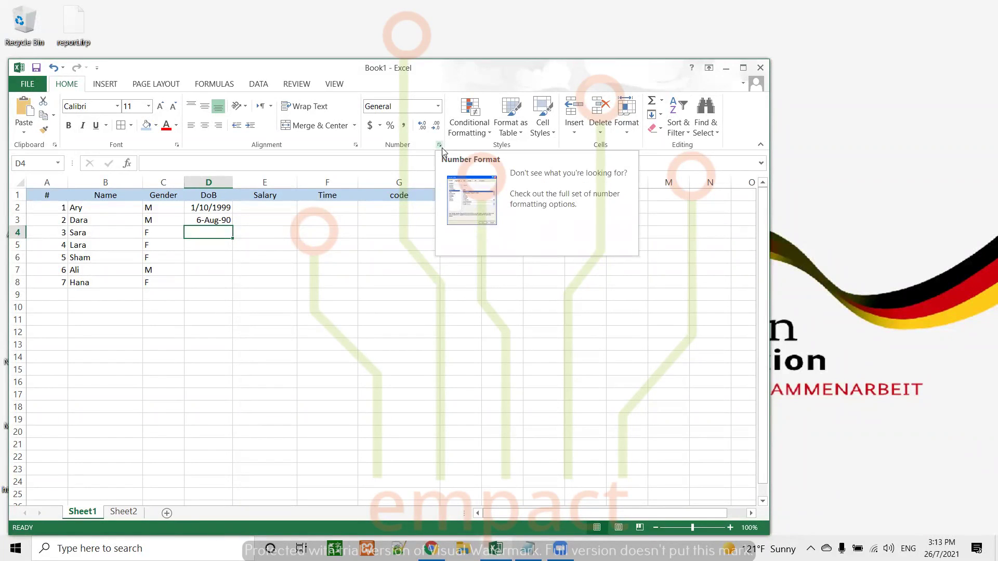
Format cell D4 in the DoB column as a Date of type March 14, 2012
right_click(215, 232)
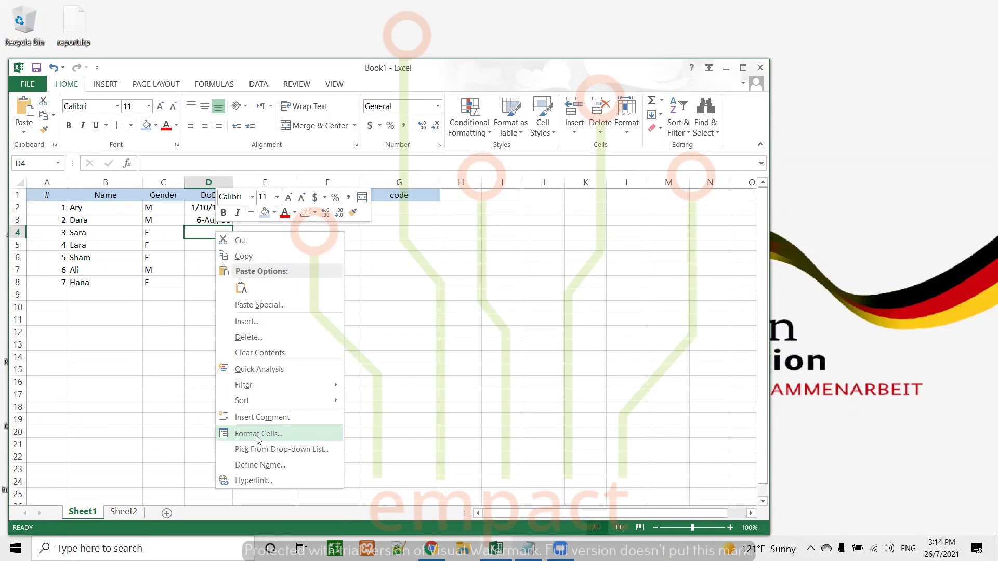
key(Escape)
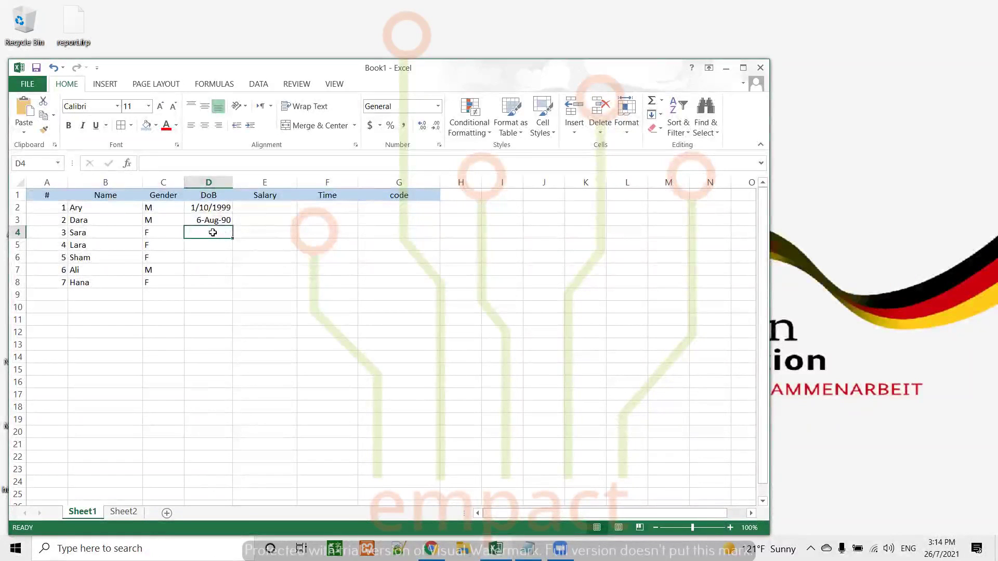
click(439, 146)
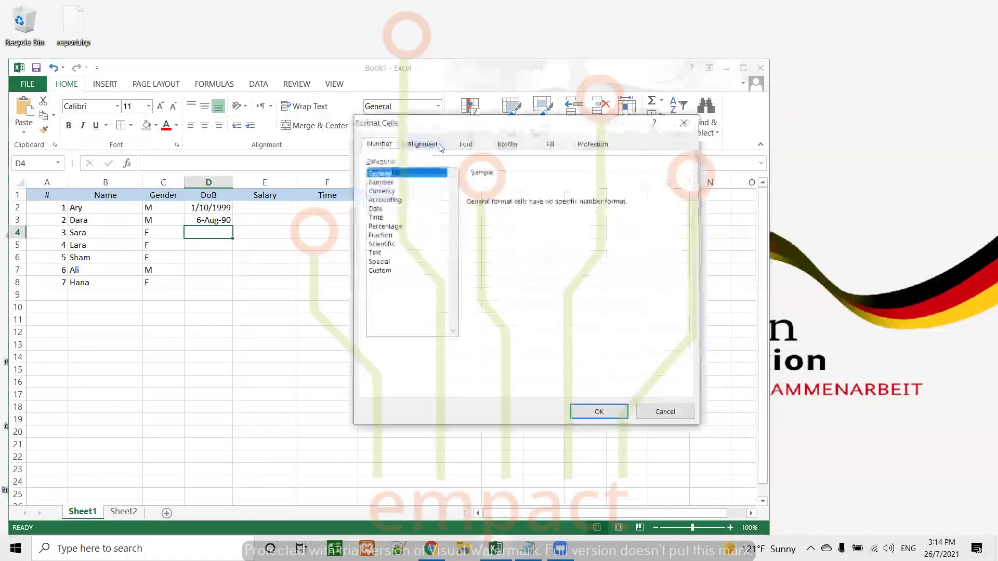
click(376, 210)
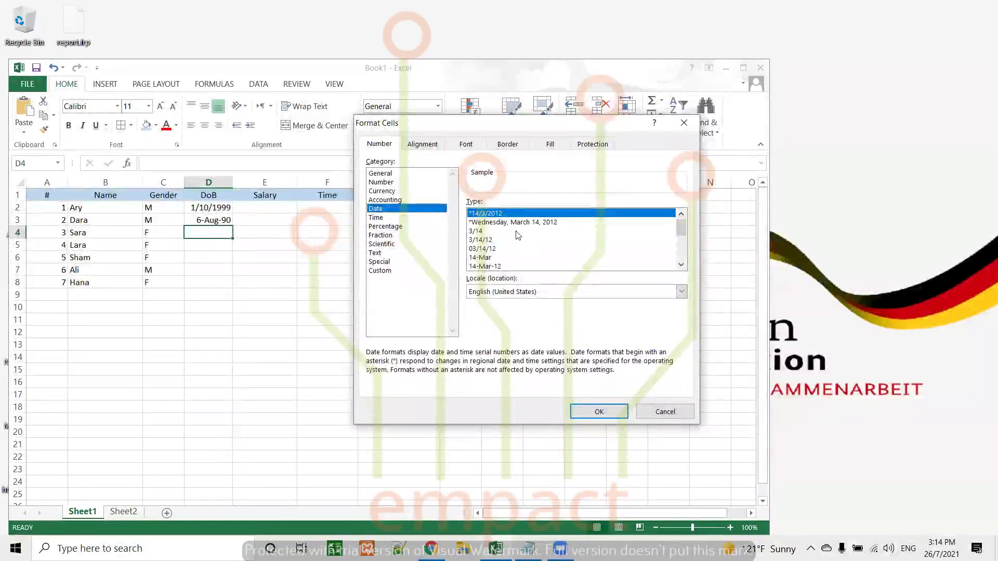
mouse_move(680, 227)
mouse_down()
mouse_move(682, 249)
mouse_move(684, 240)
mouse_up()
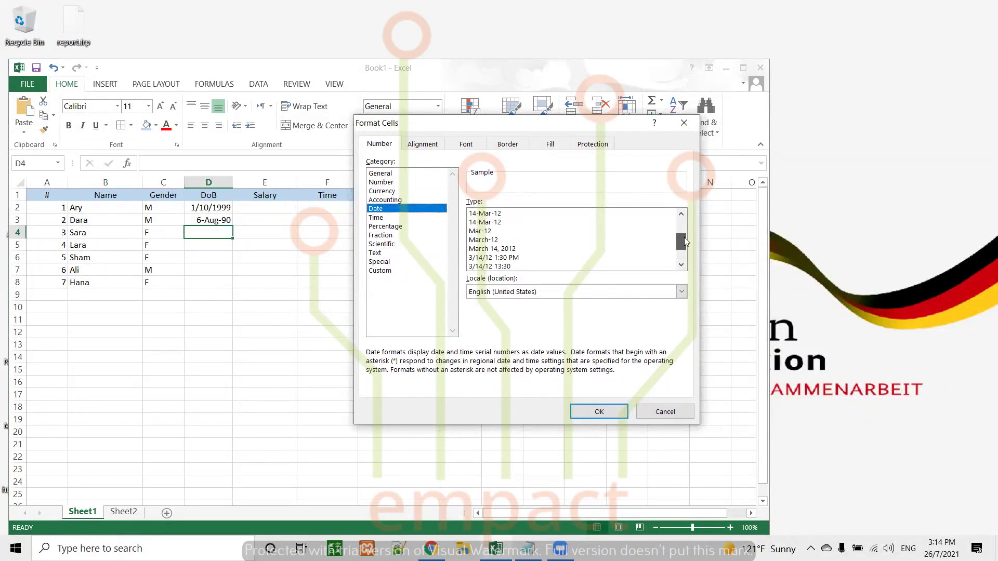
click(499, 249)
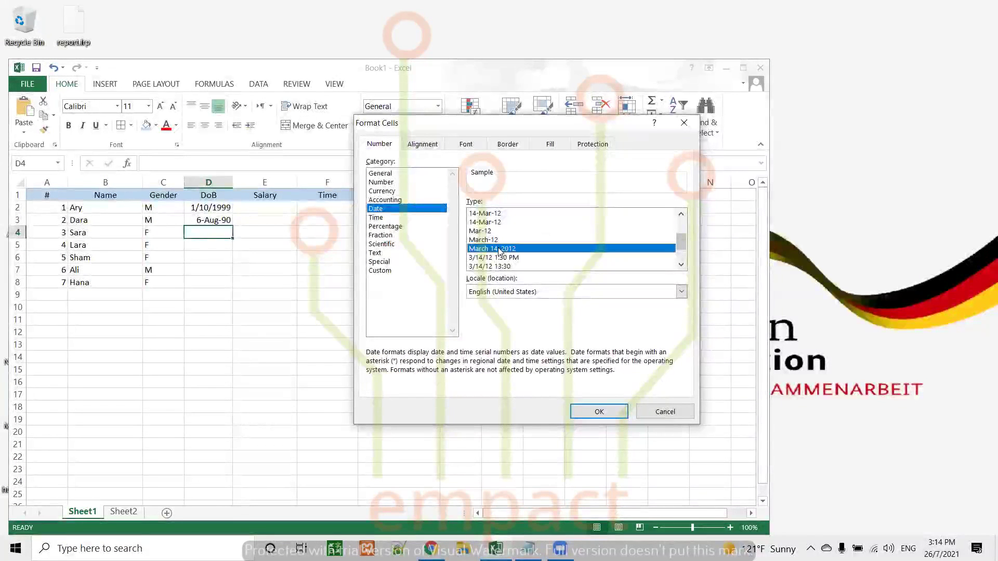
click(600, 415)
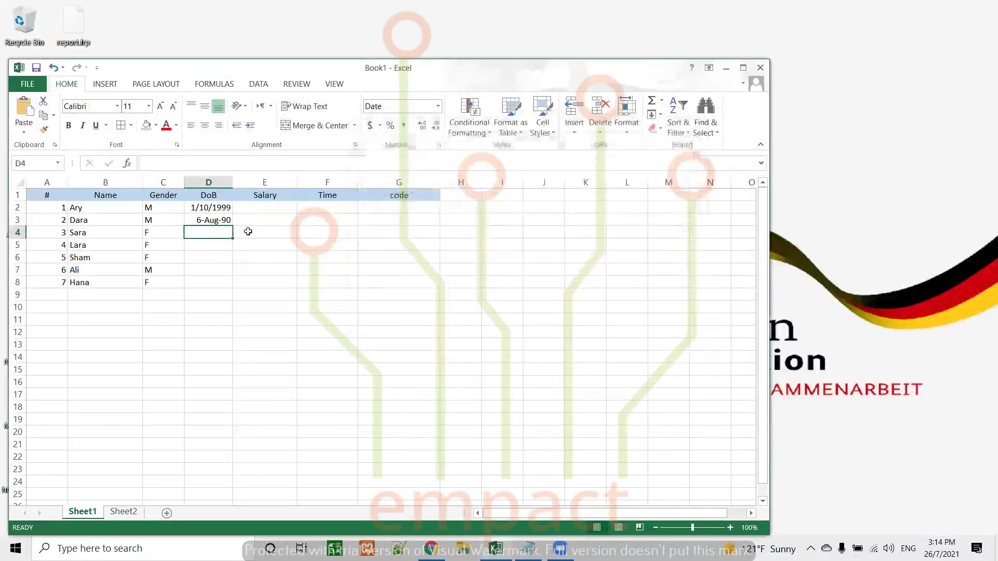
Widen the DoB column and enter the third person's date of birth in cell D4
drag(232, 181, 272, 182)
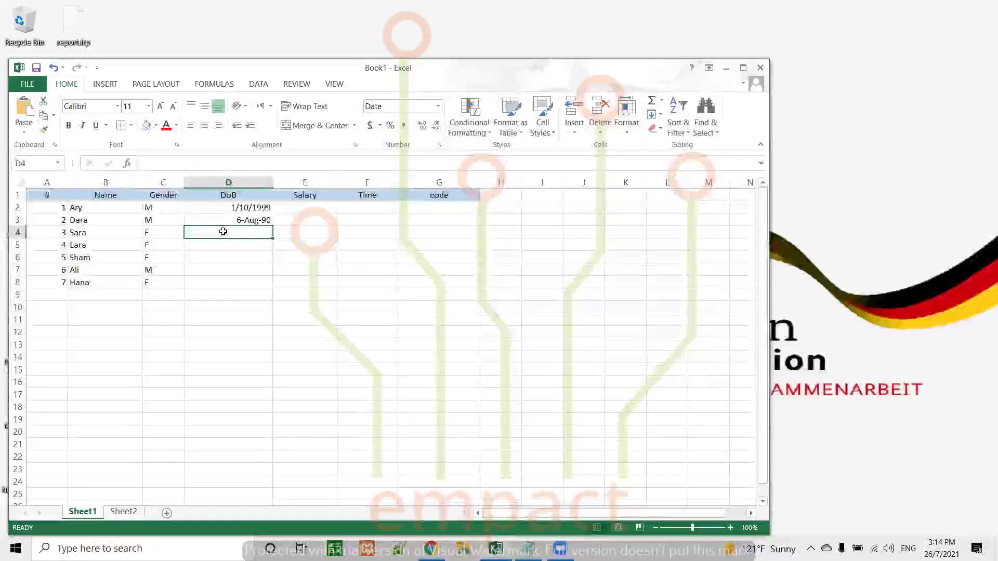
text(15-)
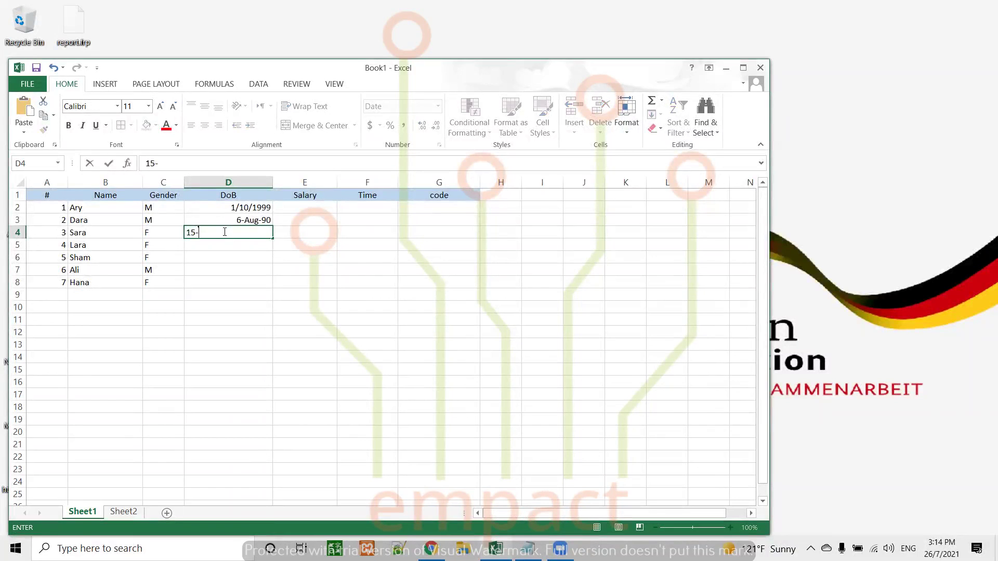
text(10-2000)
key(Return)
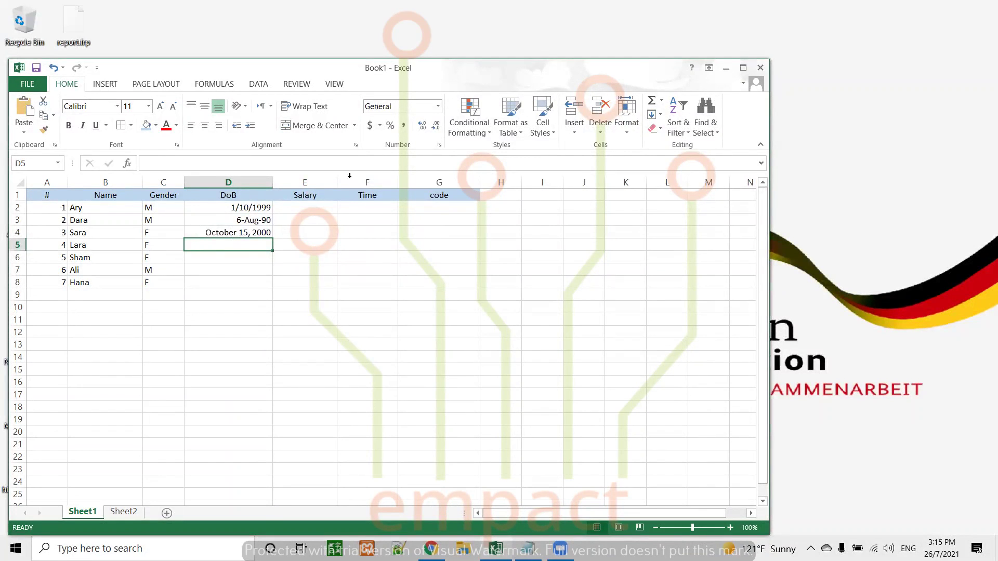
AutoFit the DoB column's width to its contents and select the third person's date cell, D4
click(238, 233)
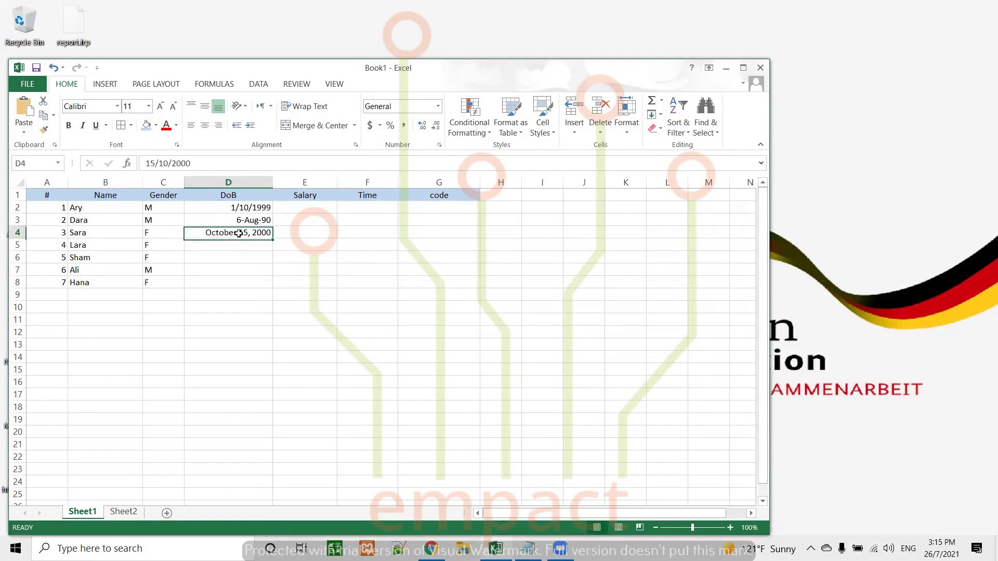
click(238, 244)
click(238, 257)
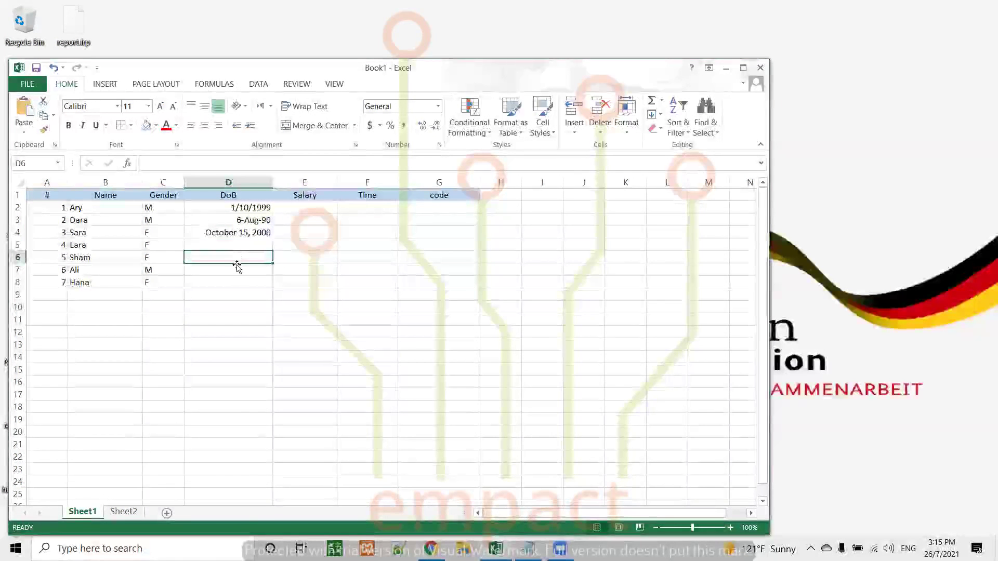
click(239, 270)
click(239, 283)
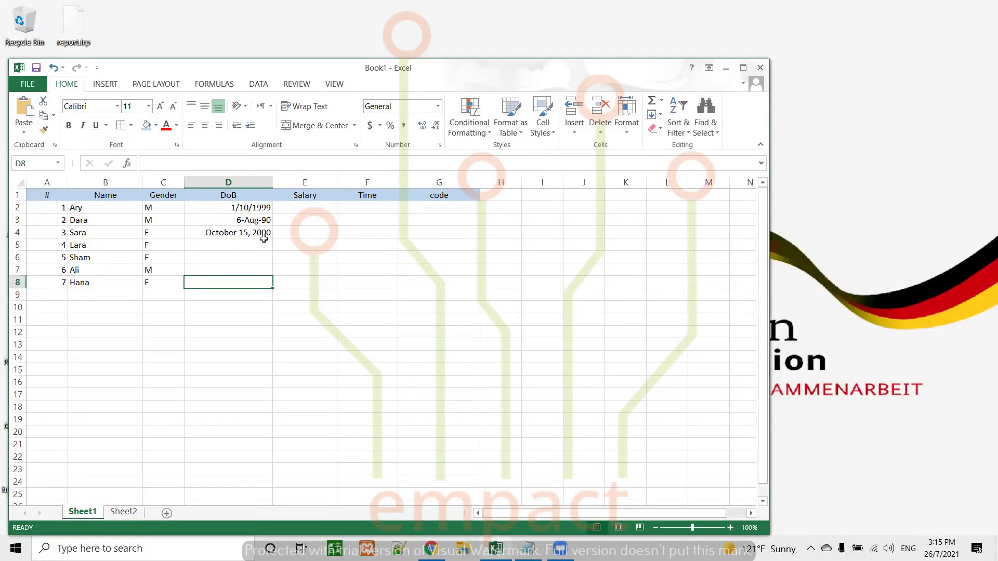
double_click(272, 182)
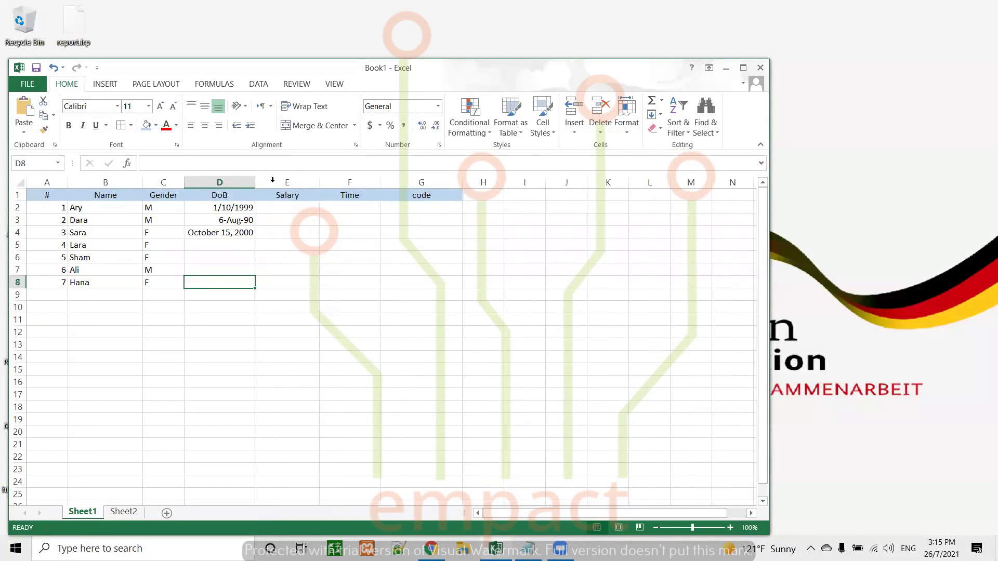
click(245, 249)
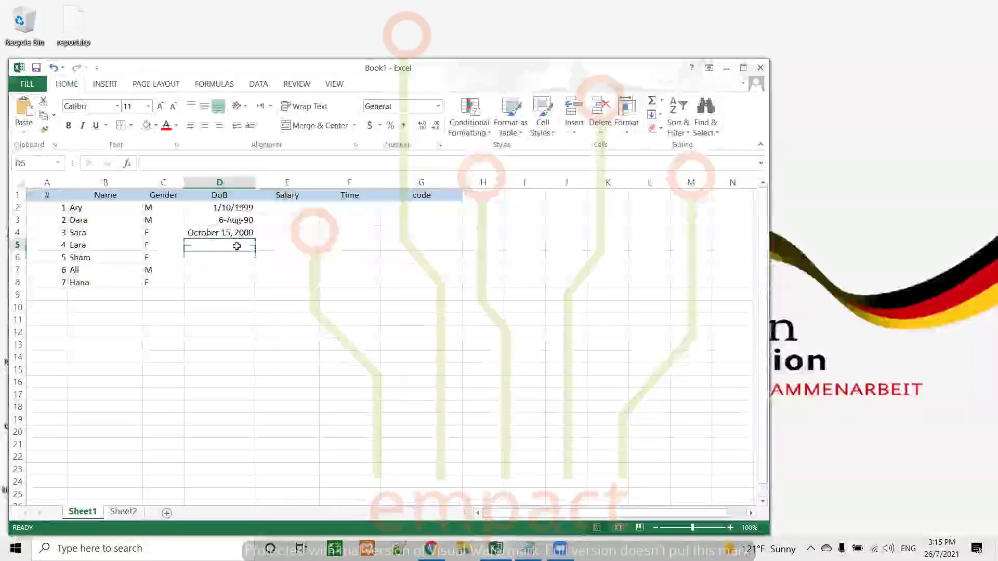
click(231, 233)
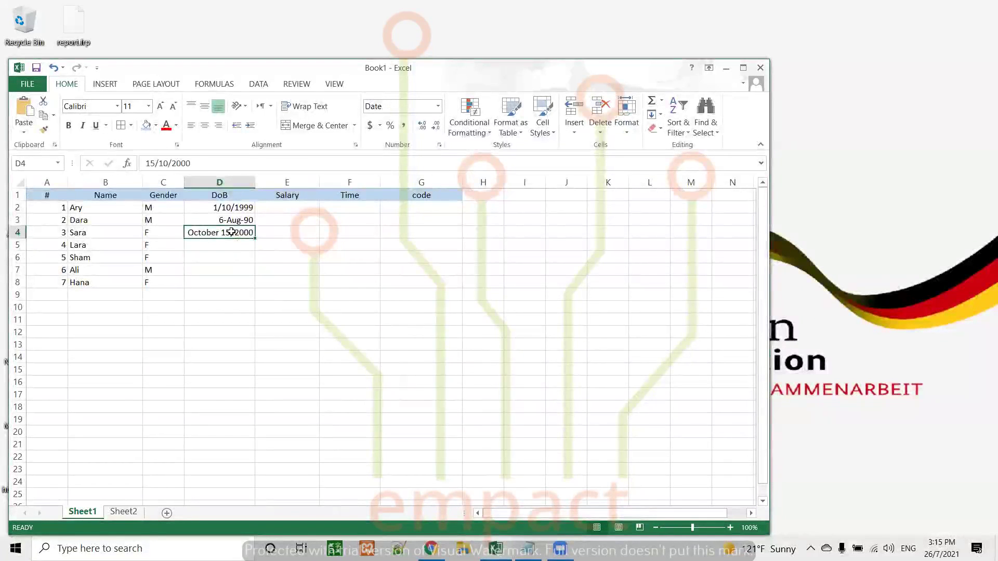
Format the DoB cells D2:D8 as a Date of type Wednesday, March 14, 2012
click(232, 220)
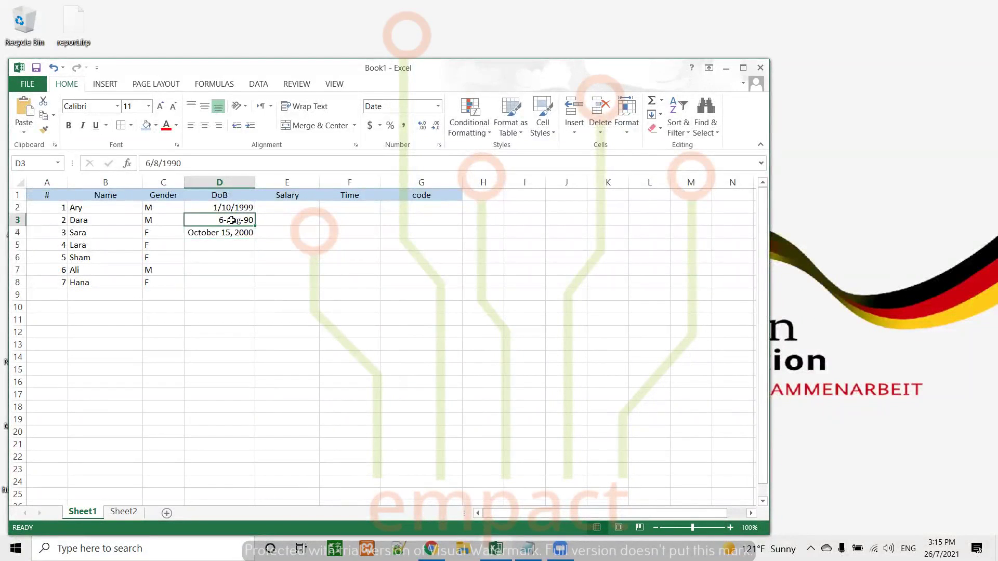
drag(233, 205, 225, 281)
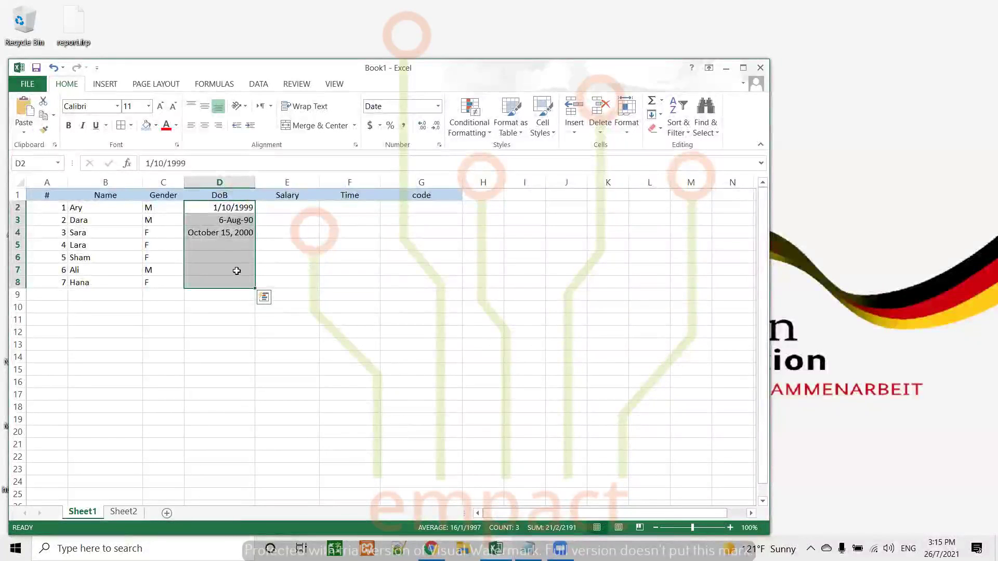
click(439, 146)
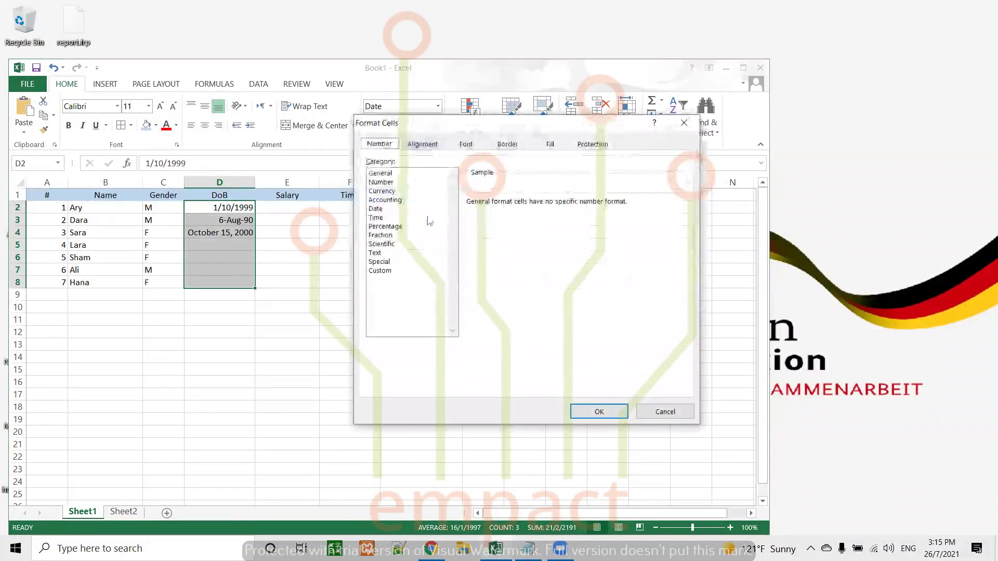
click(384, 210)
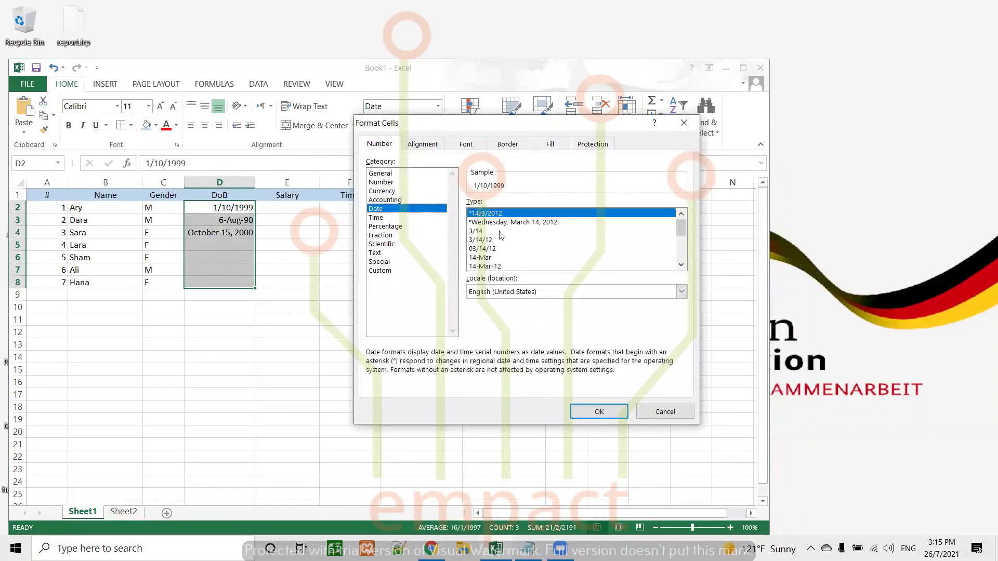
drag(681, 227, 681, 220)
click(541, 222)
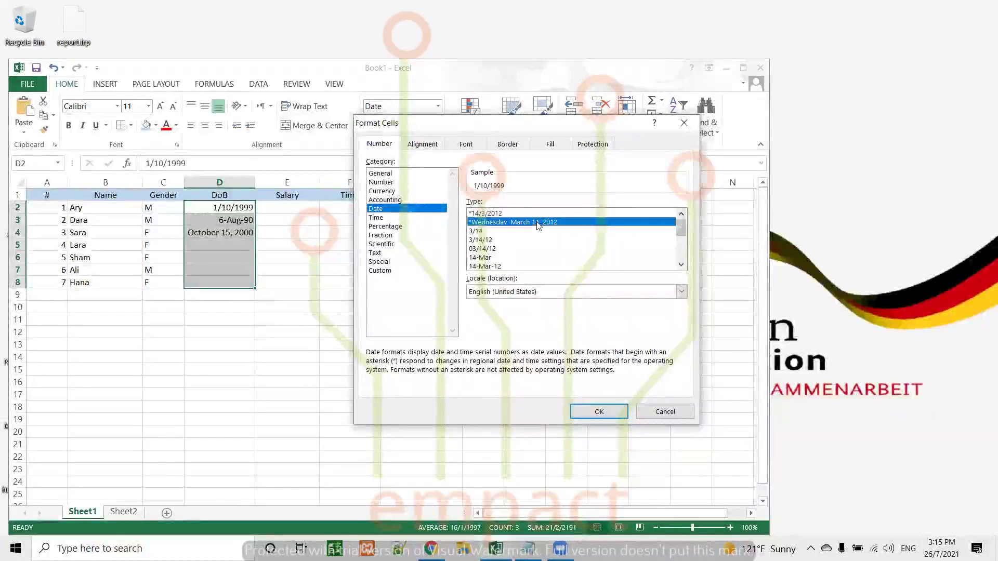
click(606, 415)
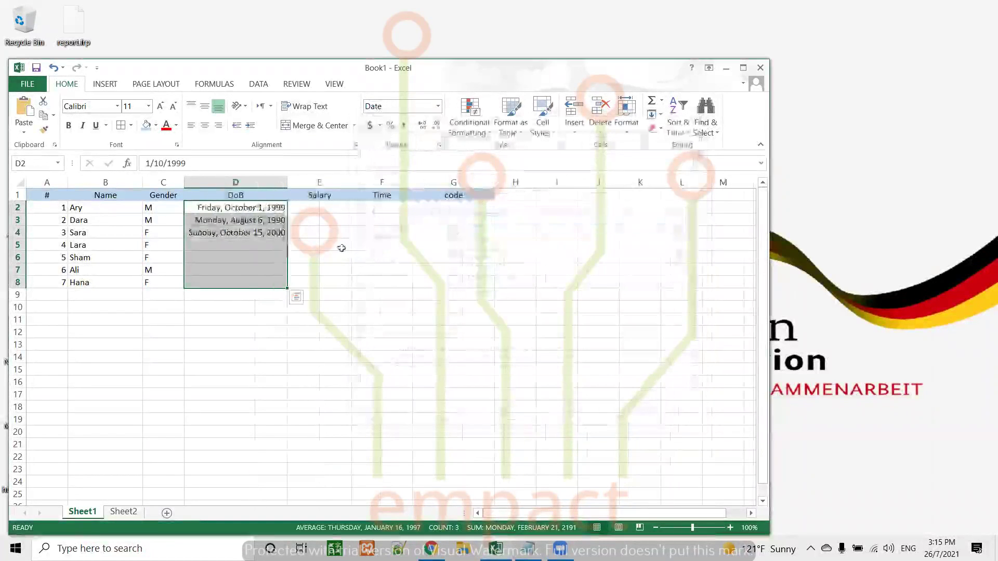
click(225, 206)
drag(225, 207, 216, 282)
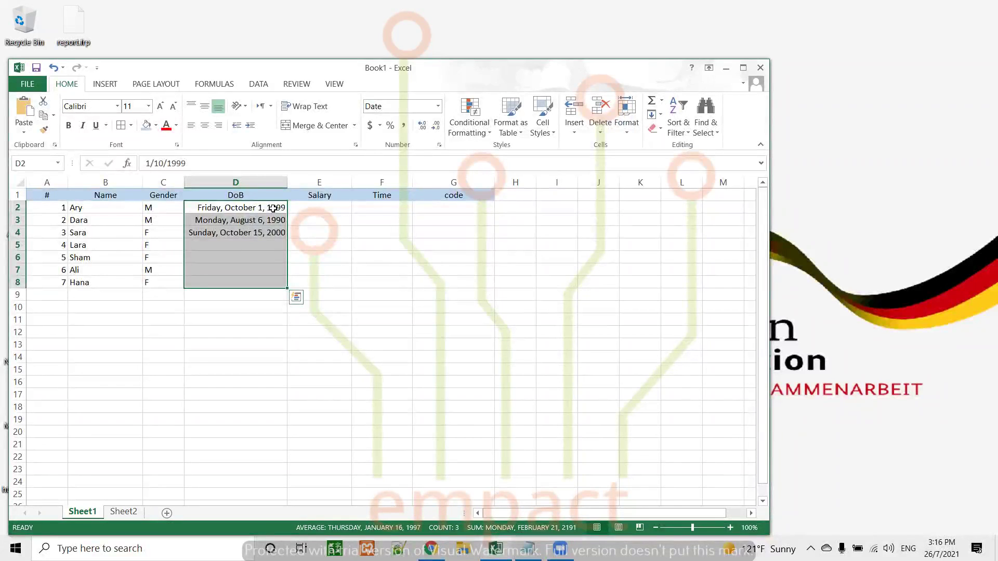
Apply borders to all cells of the table body, A2:G8
click(312, 207)
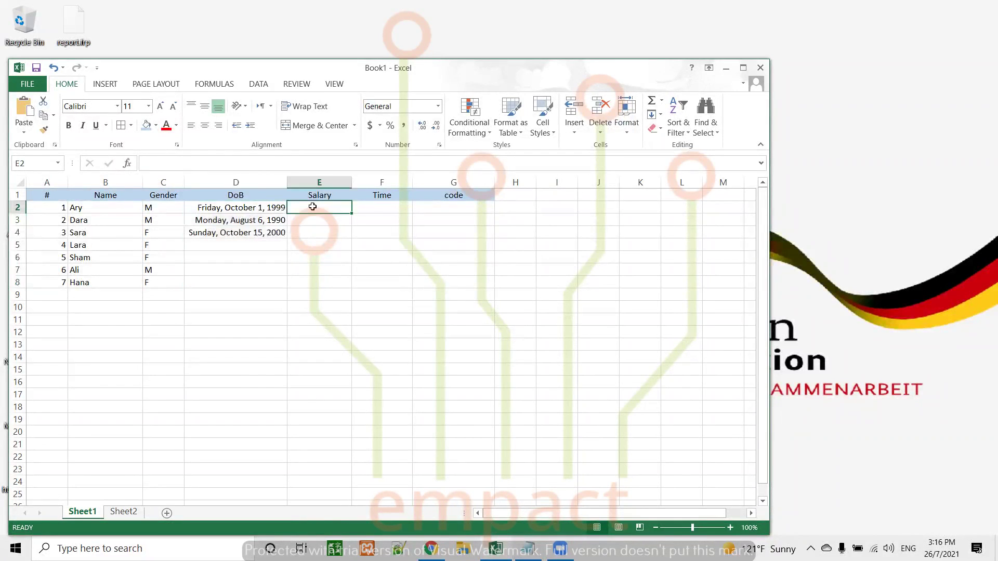
click(53, 207)
drag(53, 207, 481, 284)
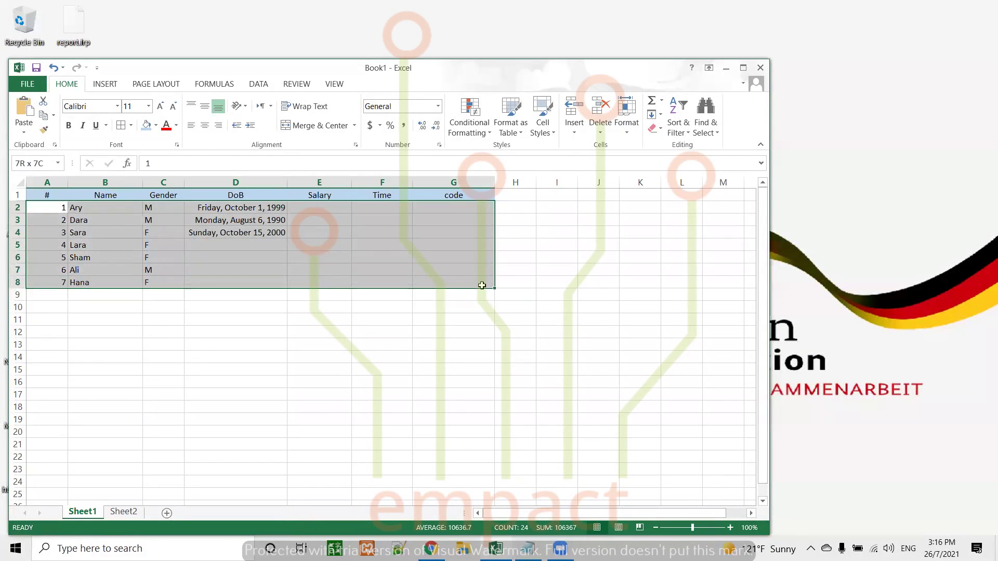
click(121, 125)
Format cell E2 in the Salary column as Currency and fill that format down to E8
click(326, 210)
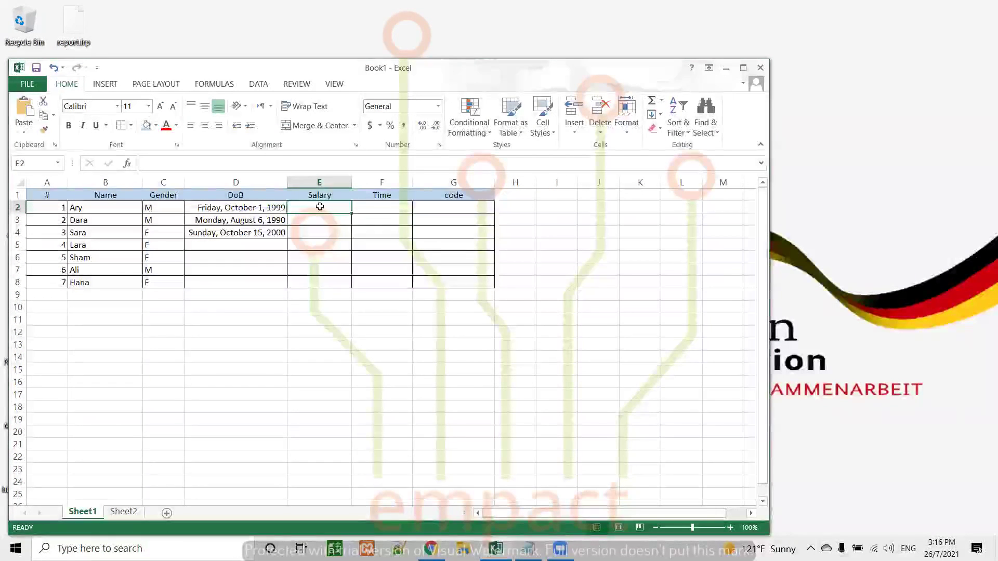
click(439, 107)
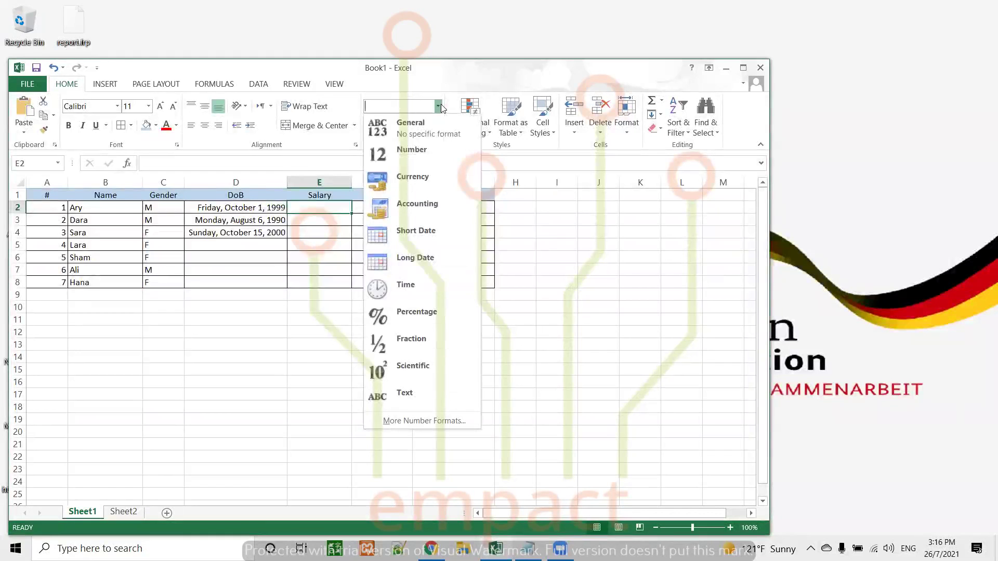
click(425, 183)
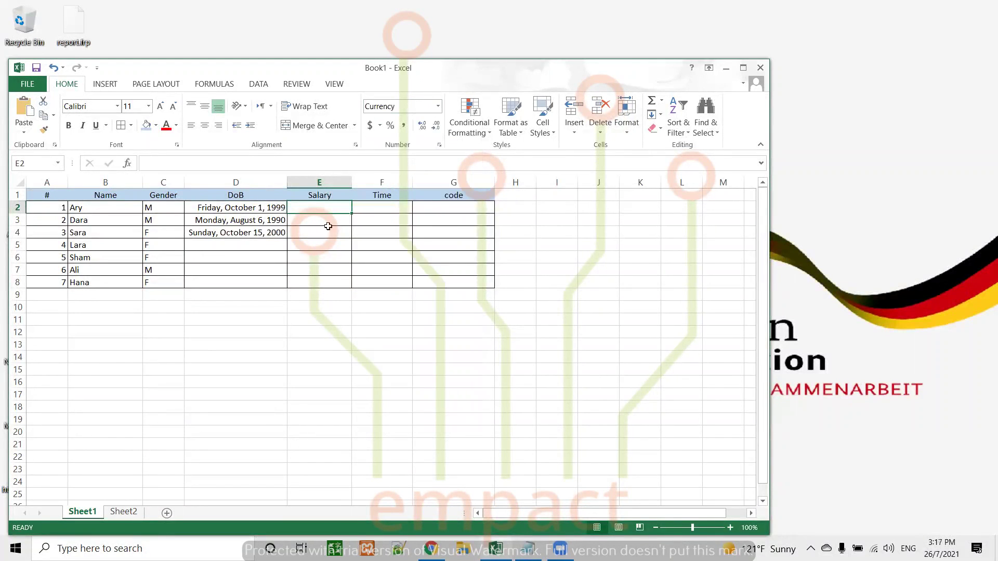
drag(352, 213, 344, 283)
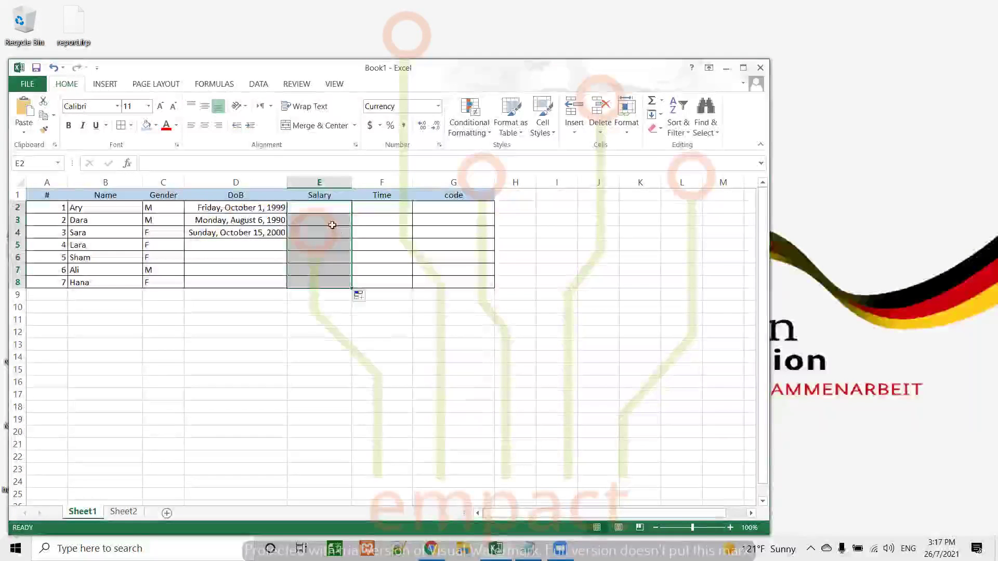
click(330, 222)
click(329, 236)
click(330, 249)
click(330, 260)
Format the Salary cells E2:E8 as Accounting and fill E2 down to E7
drag(345, 208, 331, 284)
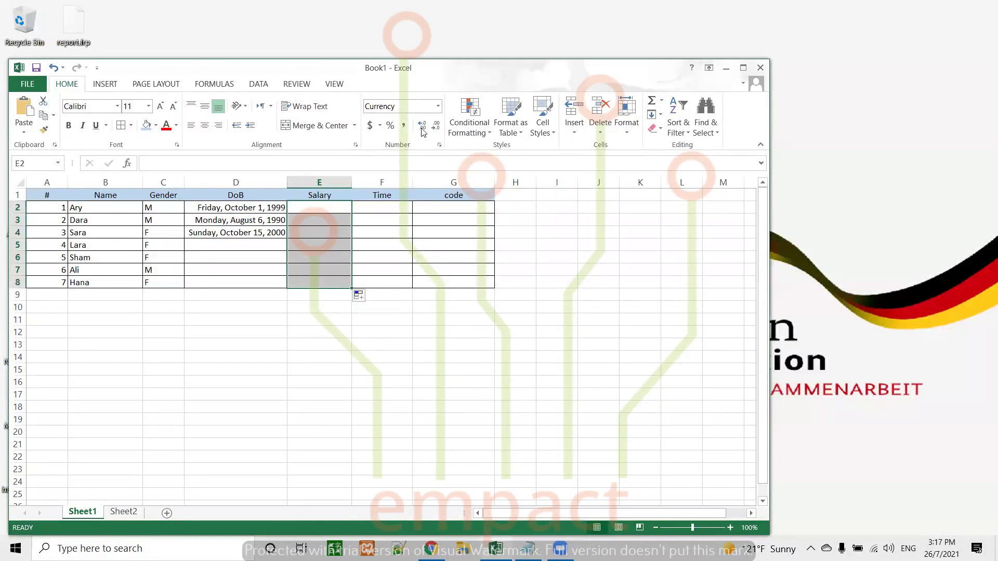
click(437, 106)
click(403, 206)
click(338, 208)
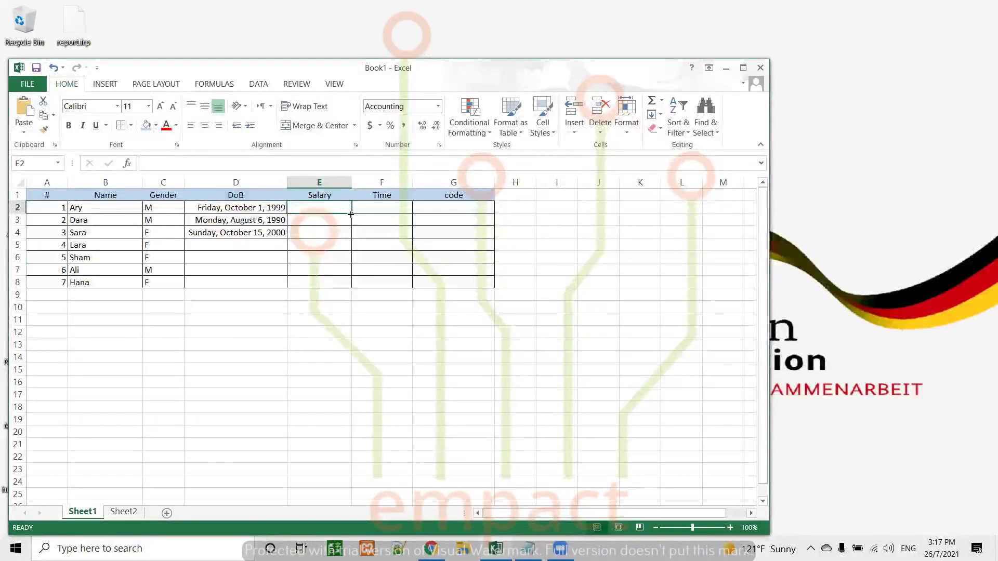
drag(351, 213, 351, 285)
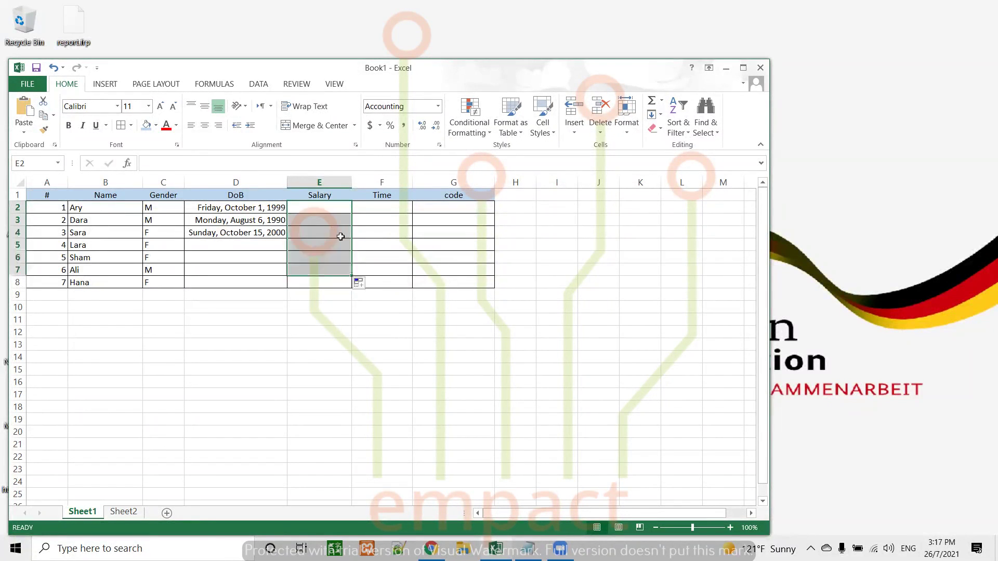
click(335, 209)
click(329, 229)
click(330, 254)
click(329, 279)
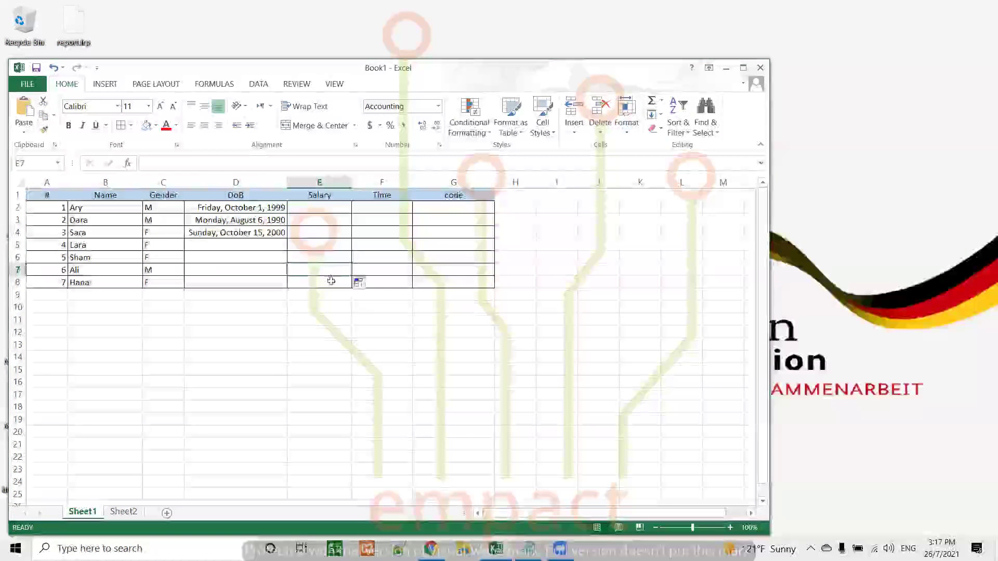
Enter 150 as the first person's salary in cell E2
click(329, 208)
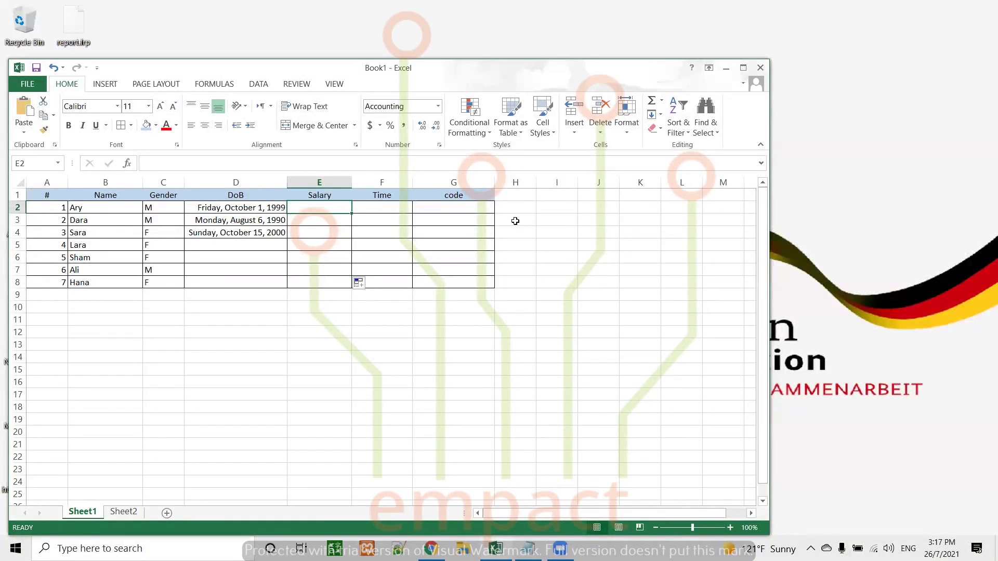
text(150)
key(Return)
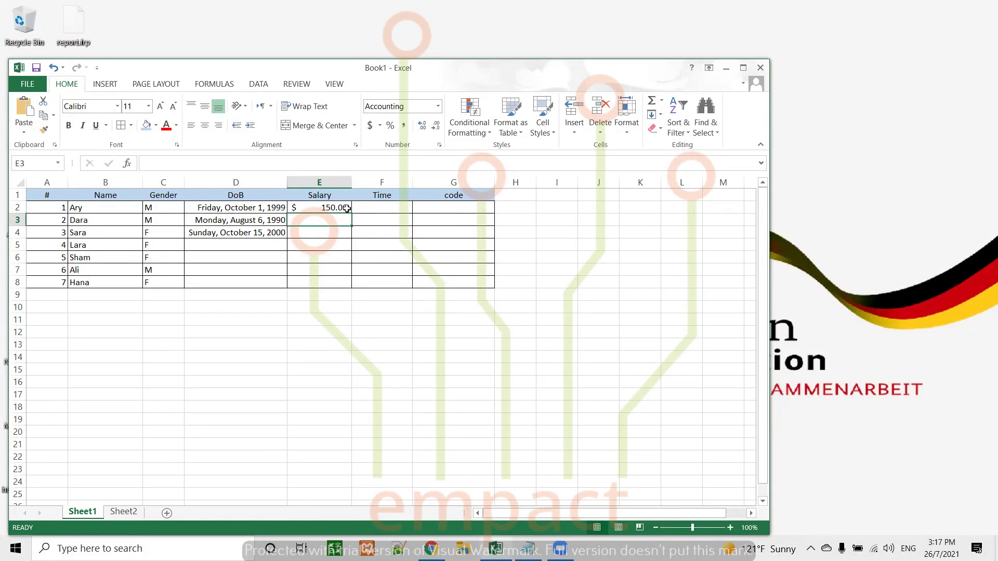
scroll(767, 207, down, 1)
scroll(768, 206, up, 1)
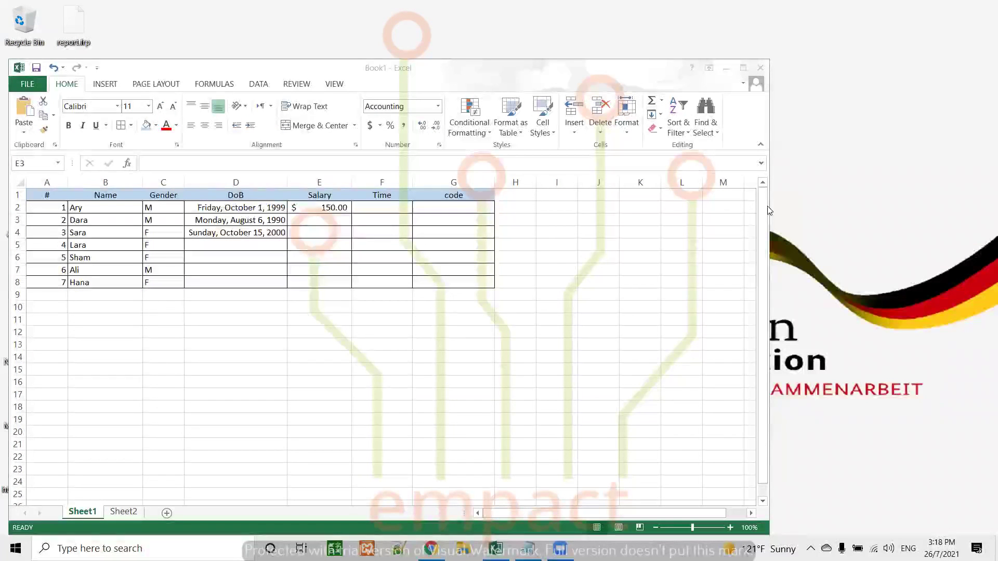
Change the accounting currency symbol of cell E2 to Arabic (Iraq), keeping 2 decimal places
click(299, 208)
click(294, 209)
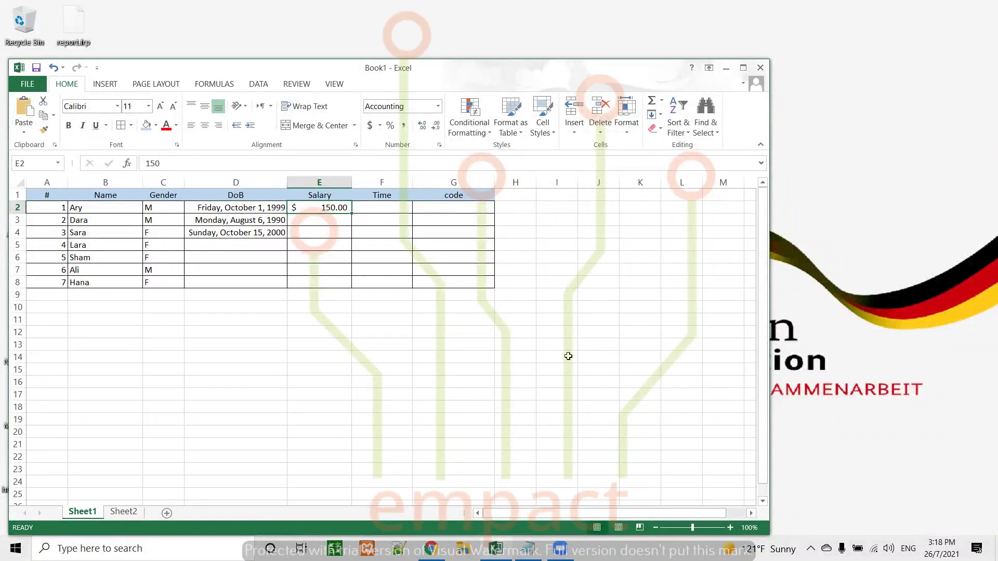
click(379, 126)
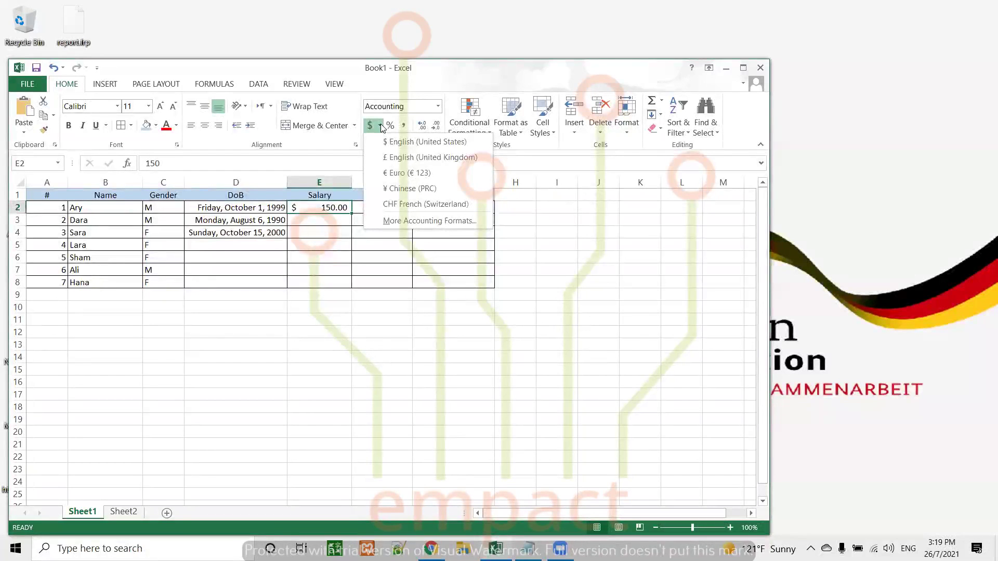
click(429, 221)
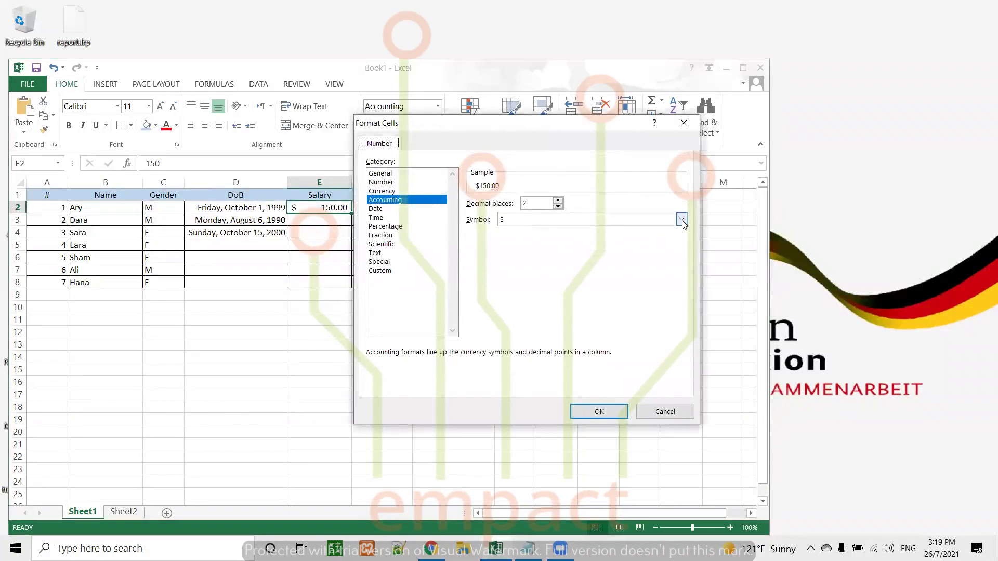
click(681, 221)
scroll(591, 252, down, 3)
scroll(591, 252, down, 15)
scroll(591, 252, down, 6)
scroll(591, 252, down, 10)
scroll(590, 252, down, 9)
scroll(591, 252, down, 8)
scroll(590, 252, down, 10)
scroll(590, 252, down, 10)
scroll(590, 252, down, 10)
scroll(591, 252, down, 10)
scroll(590, 252, down, 8)
scroll(590, 252, down, 5)
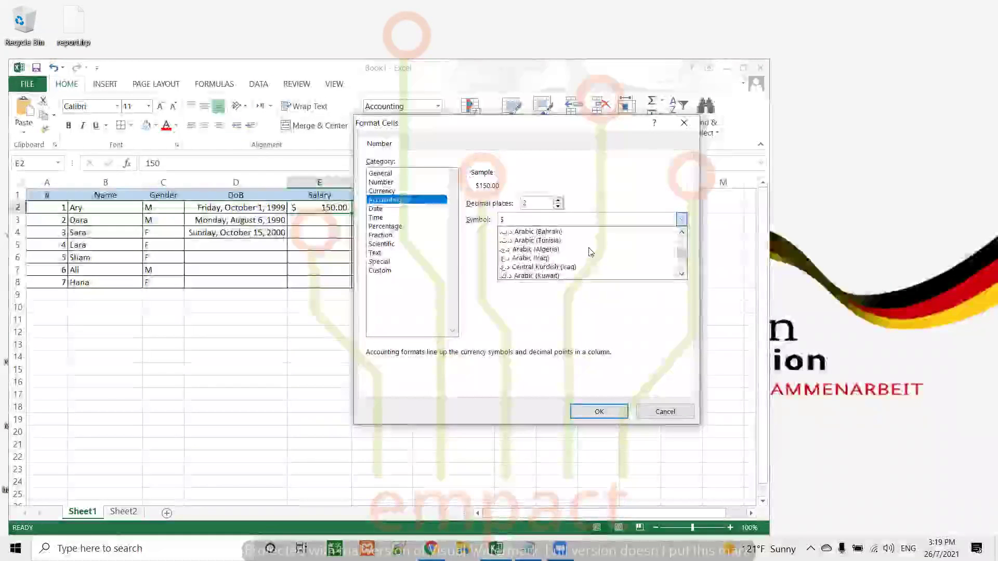
click(529, 258)
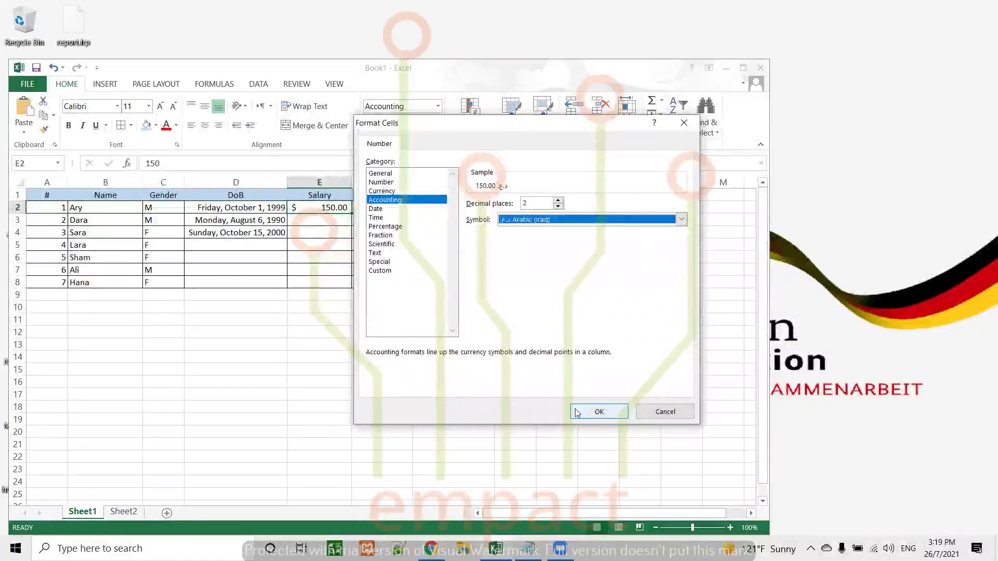
click(599, 411)
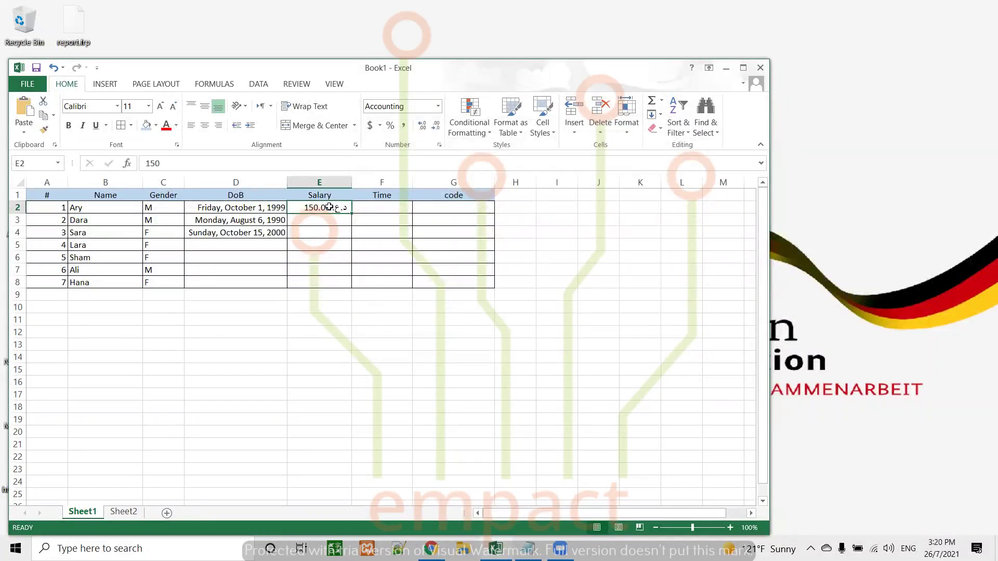
Apply the ¥ Chinese (PRC) accounting format to cell E3 and enter 200 as the second person's salary
click(326, 218)
click(325, 207)
click(332, 224)
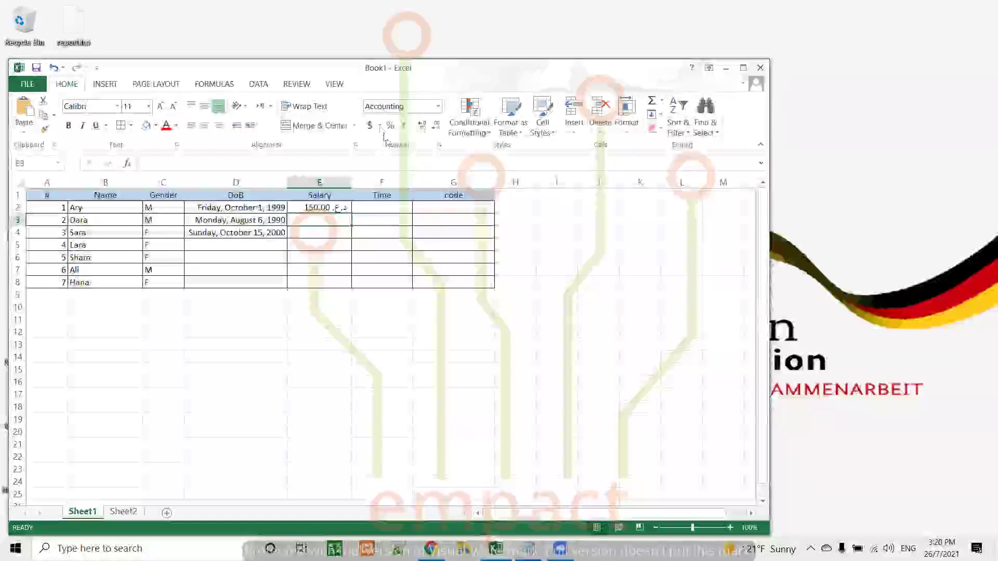
click(380, 125)
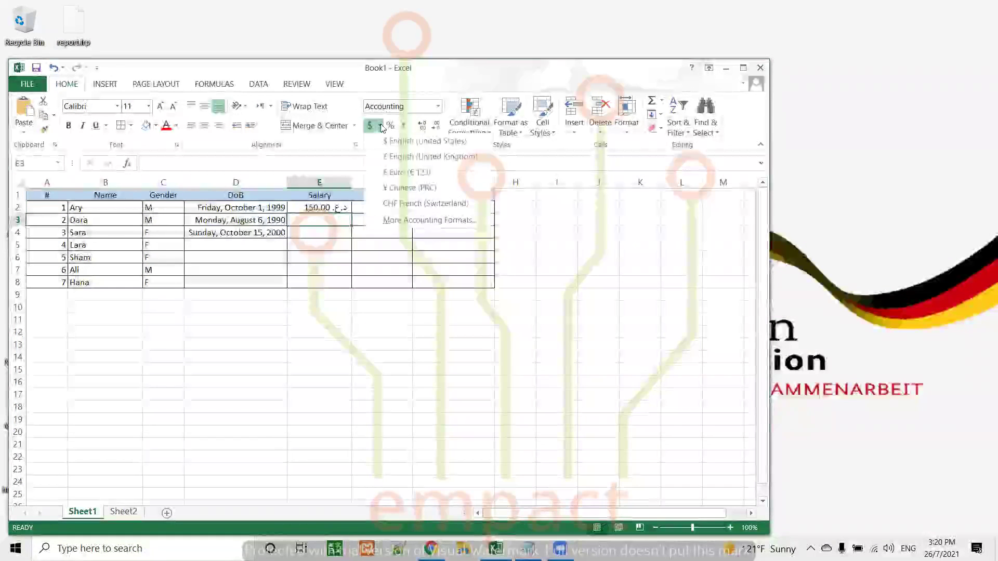
click(388, 187)
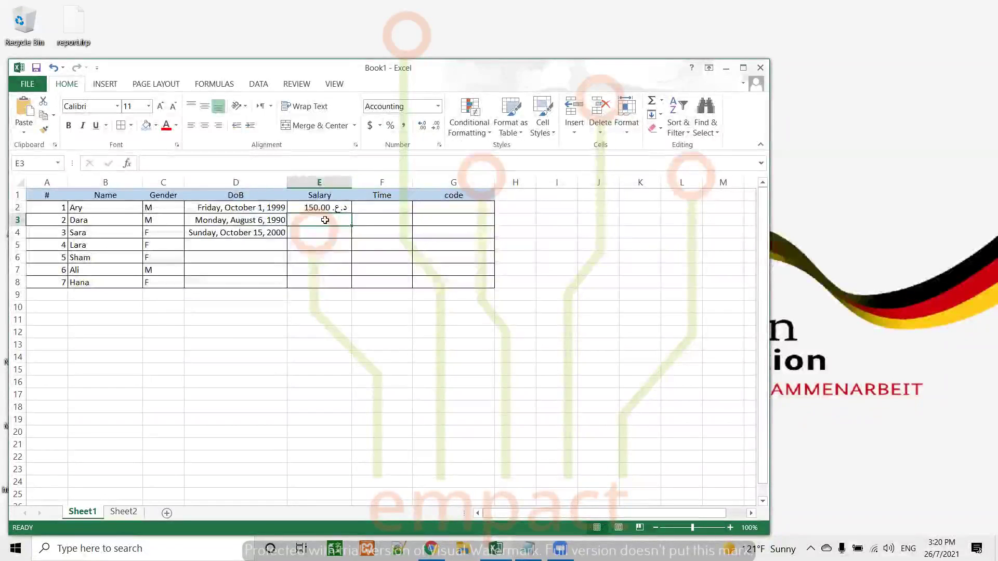
text(200)
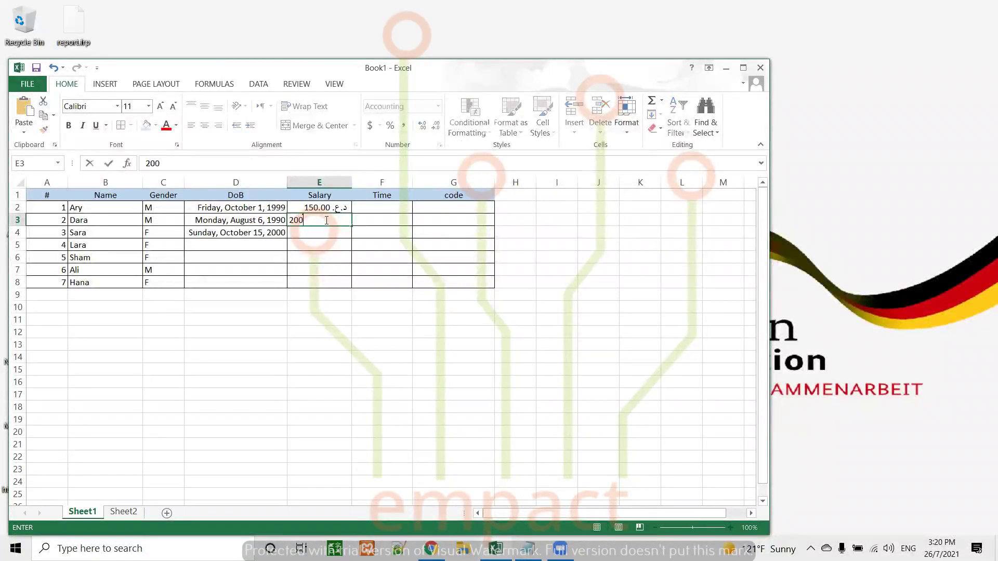
key(Return)
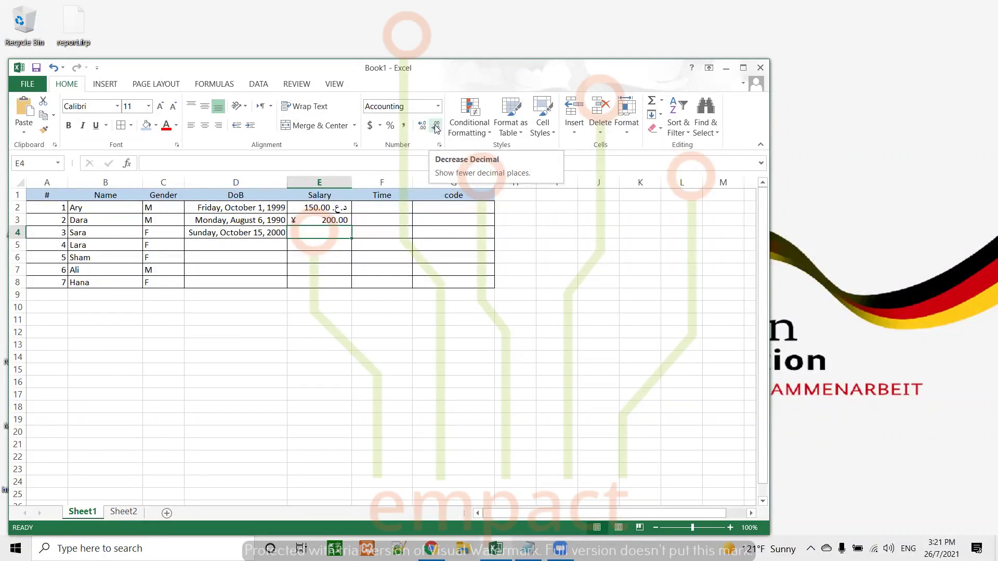
Remove both decimal places from the salaries in cells E2 and E3
drag(326, 208, 330, 220)
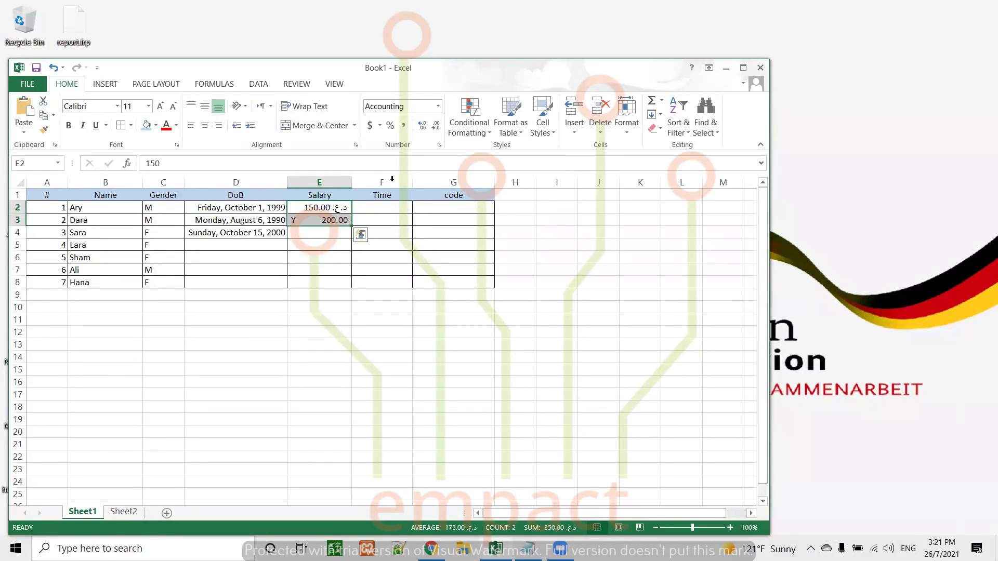
click(438, 130)
click(438, 130)
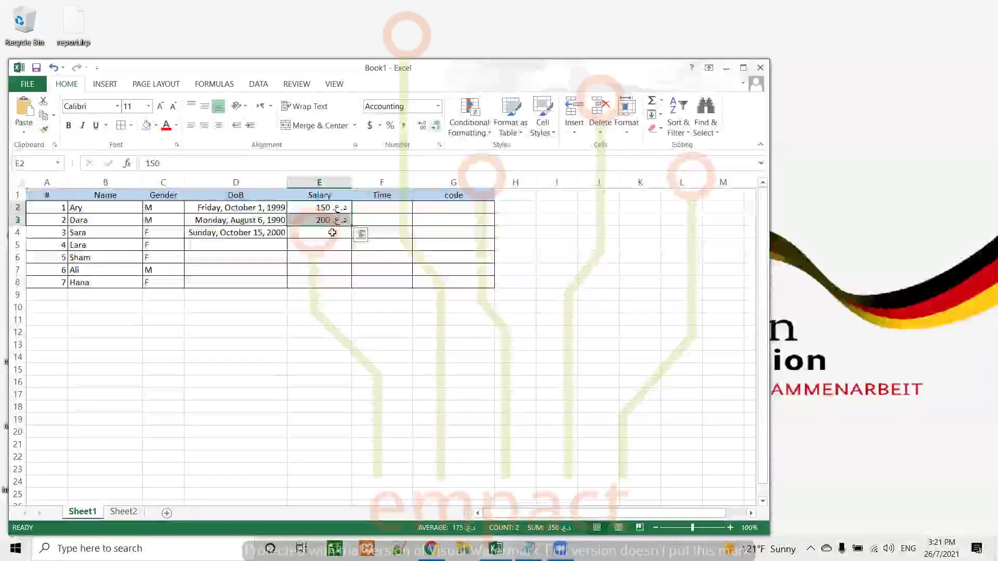
click(329, 232)
Switch the salary in cell E3 to the € Euro (€ 123) accounting format and remove both decimal places
click(323, 220)
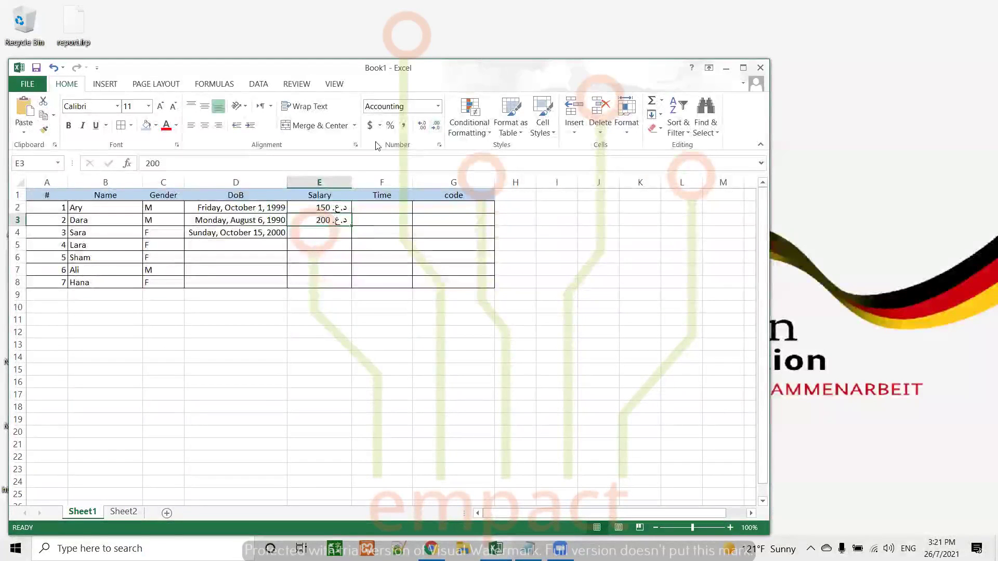
click(380, 125)
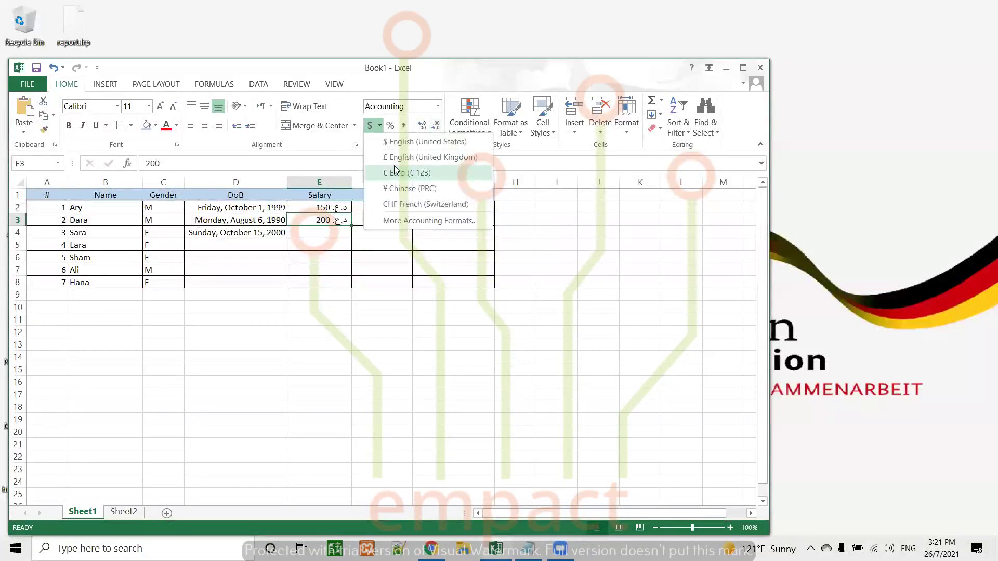
click(398, 171)
click(436, 126)
click(435, 126)
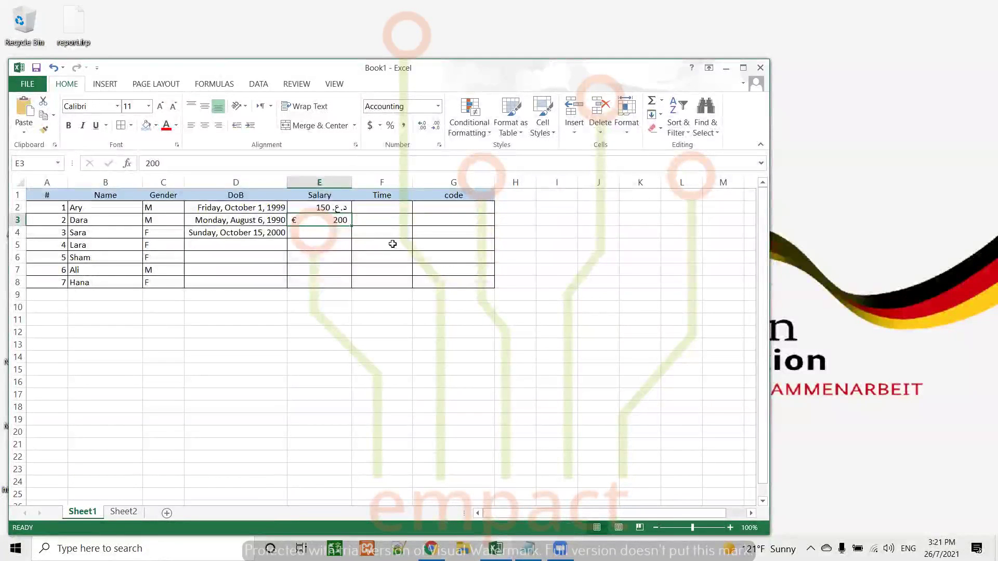
click(348, 236)
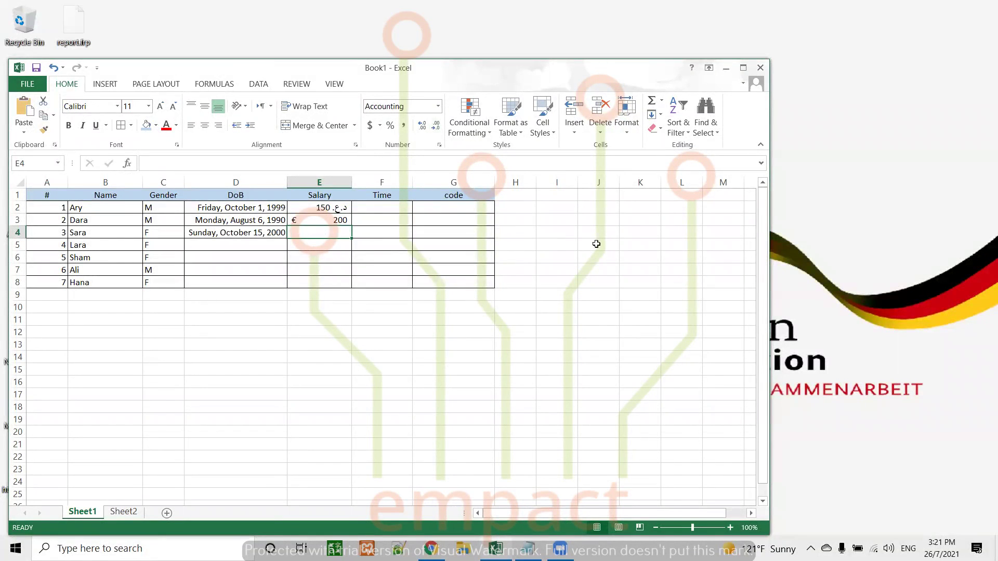
Apply the Time number format to cell F2 and enter 13:45 as the first person's time
click(390, 207)
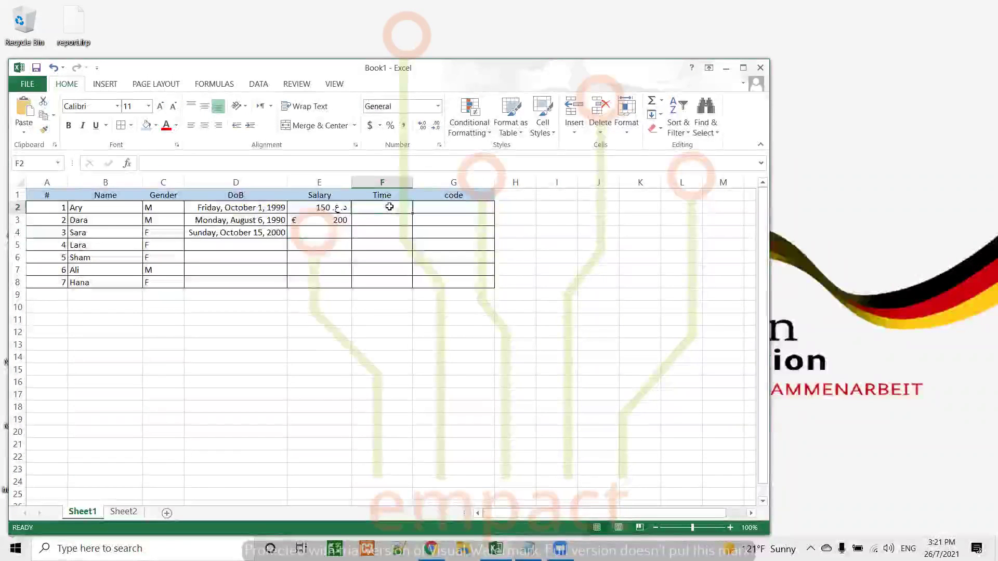
click(437, 107)
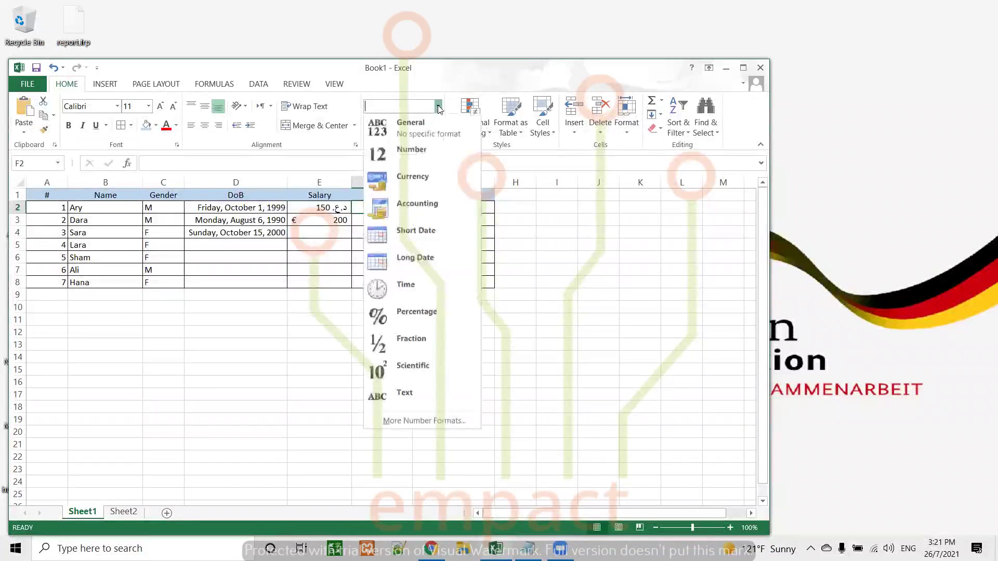
click(398, 289)
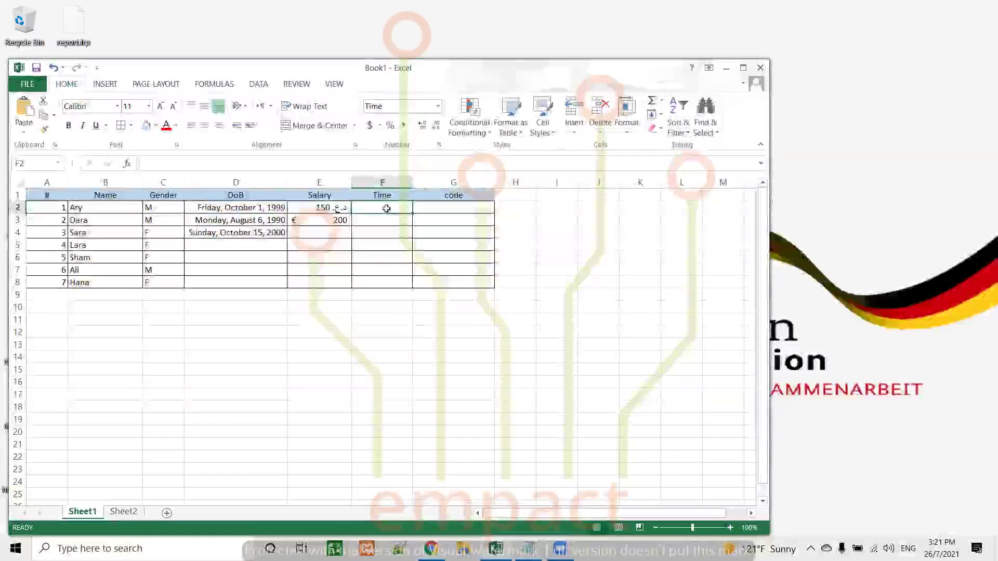
text(13)
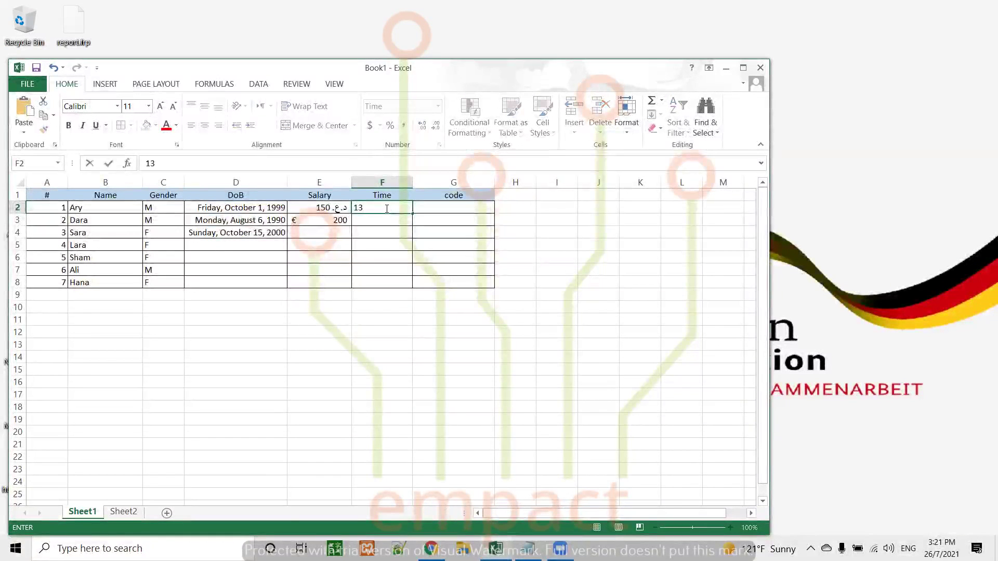
text(:45)
key(Return)
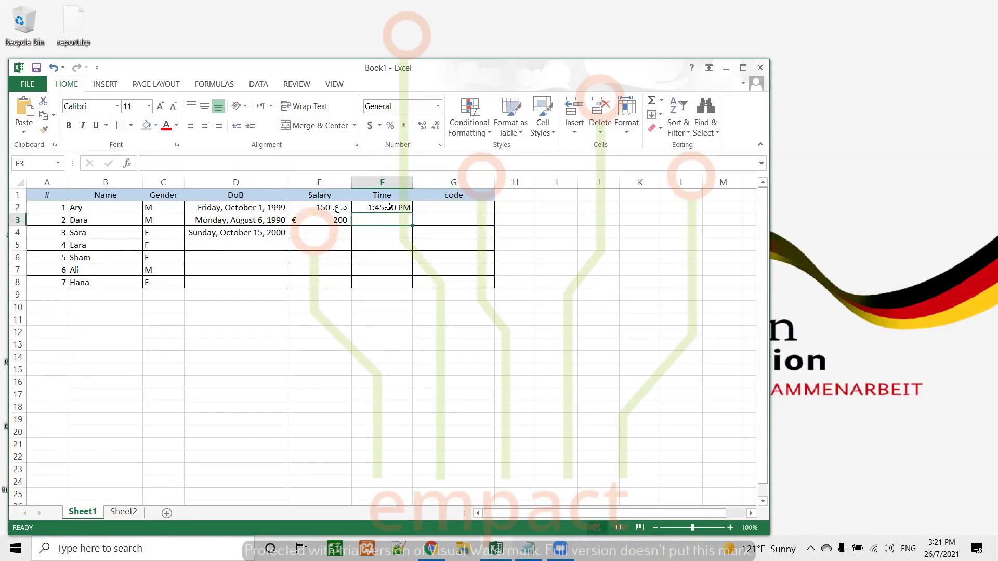
click(394, 207)
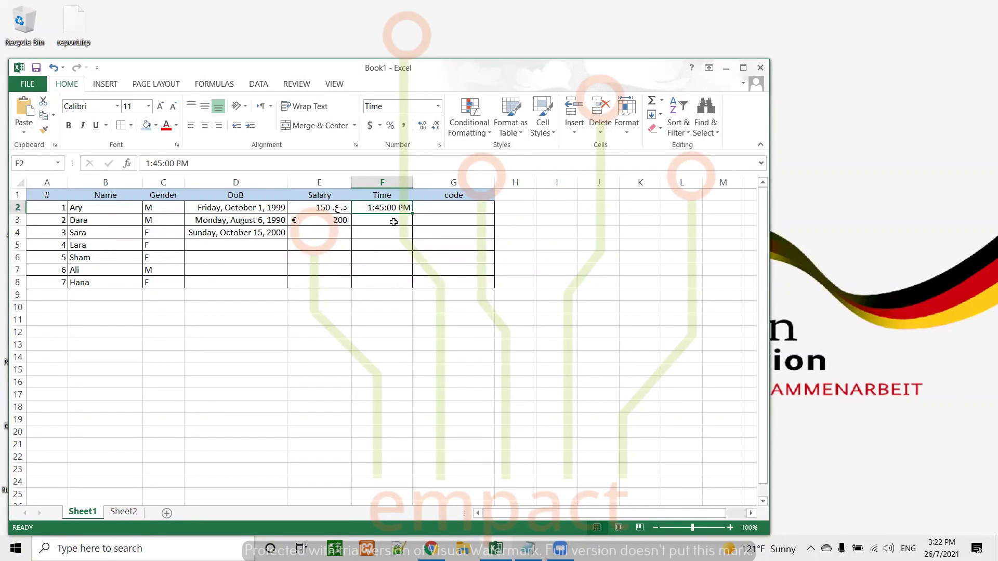
Format cell F3 with the 13:30 time type and enter 17:40 as the second person's time
click(395, 221)
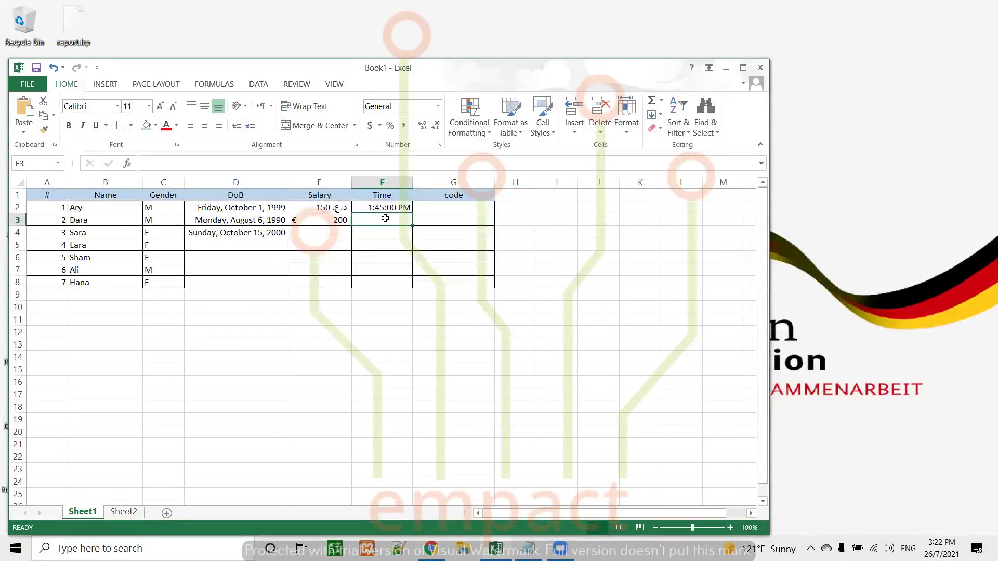
right_click(391, 220)
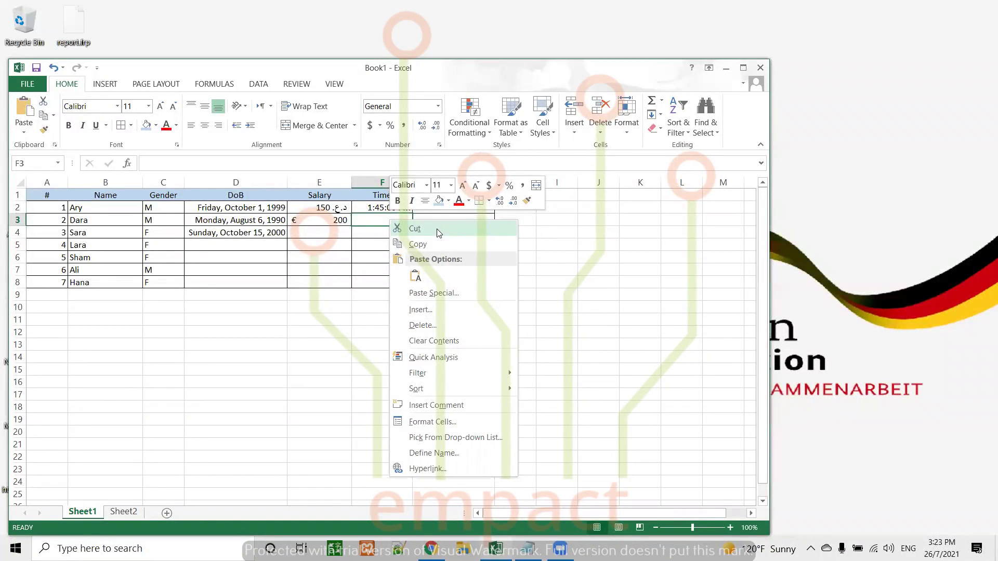
click(434, 421)
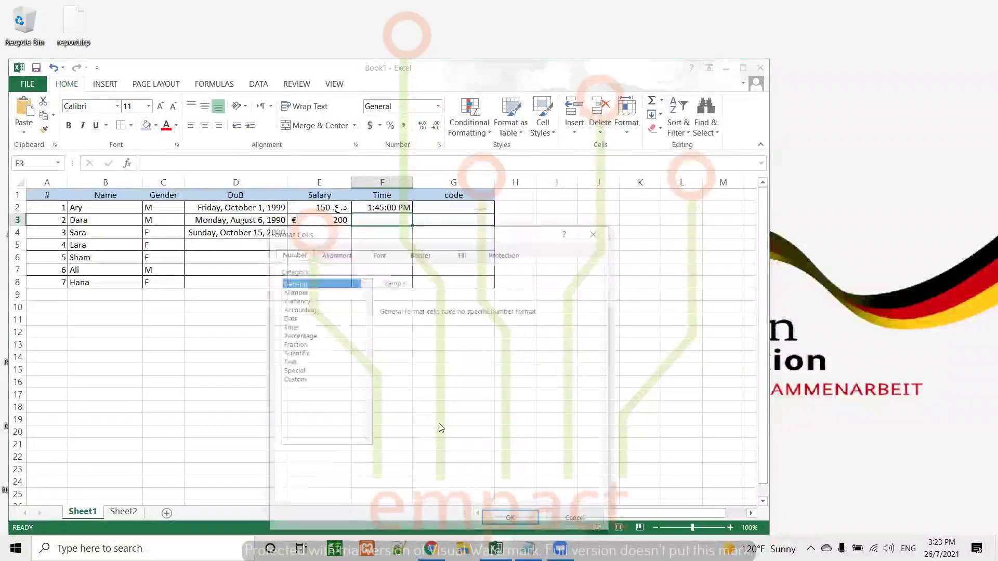
click(288, 327)
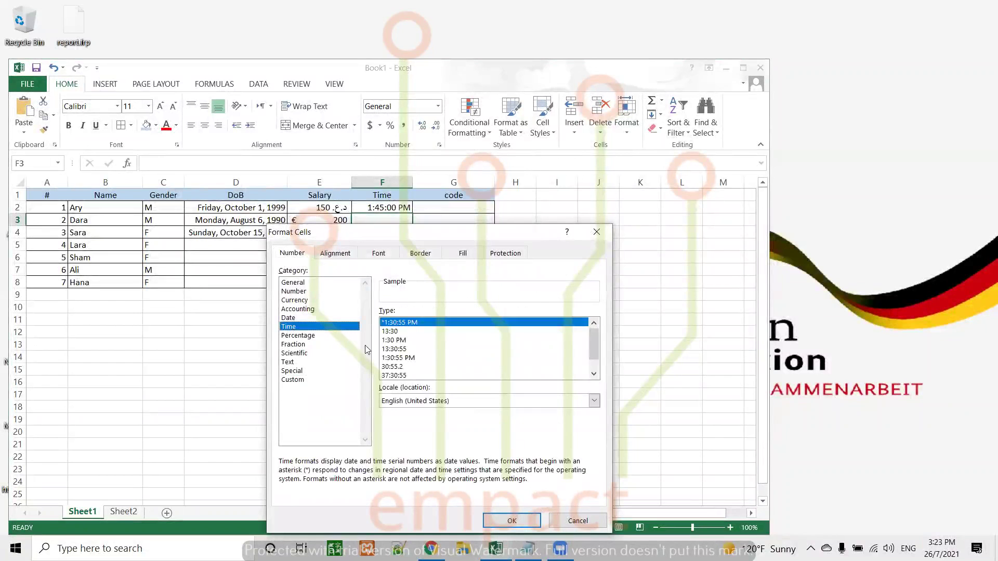
click(392, 331)
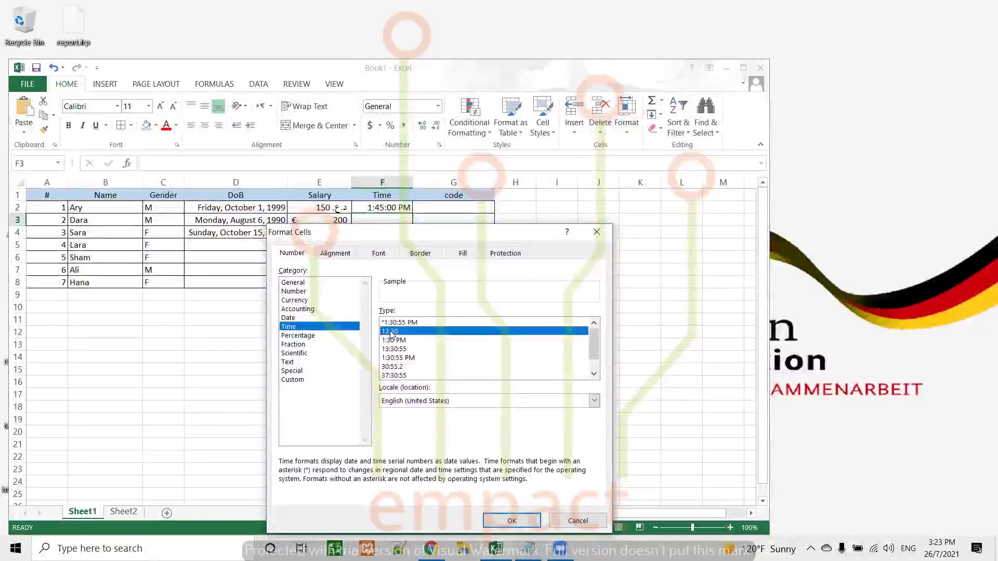
click(510, 519)
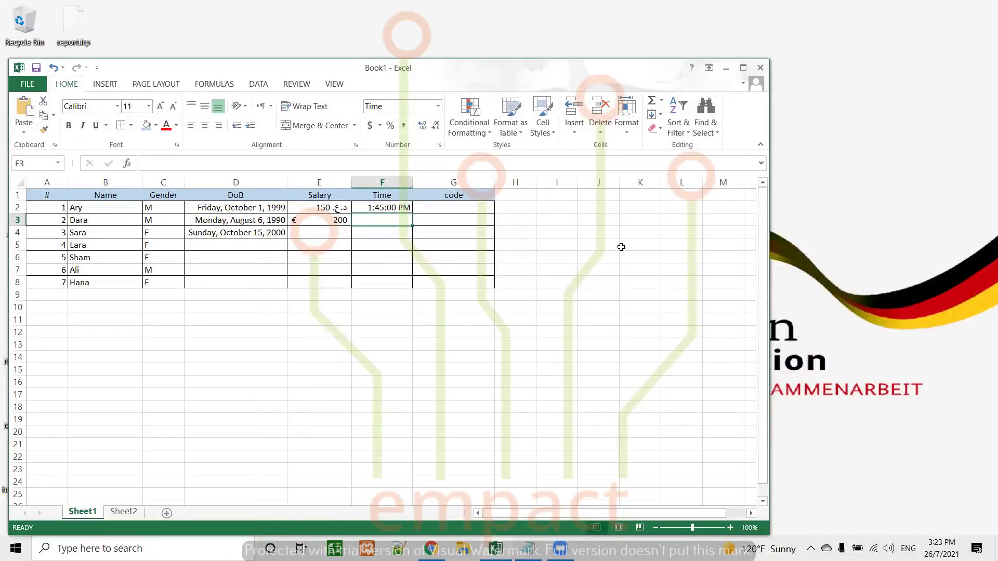
text(17:)
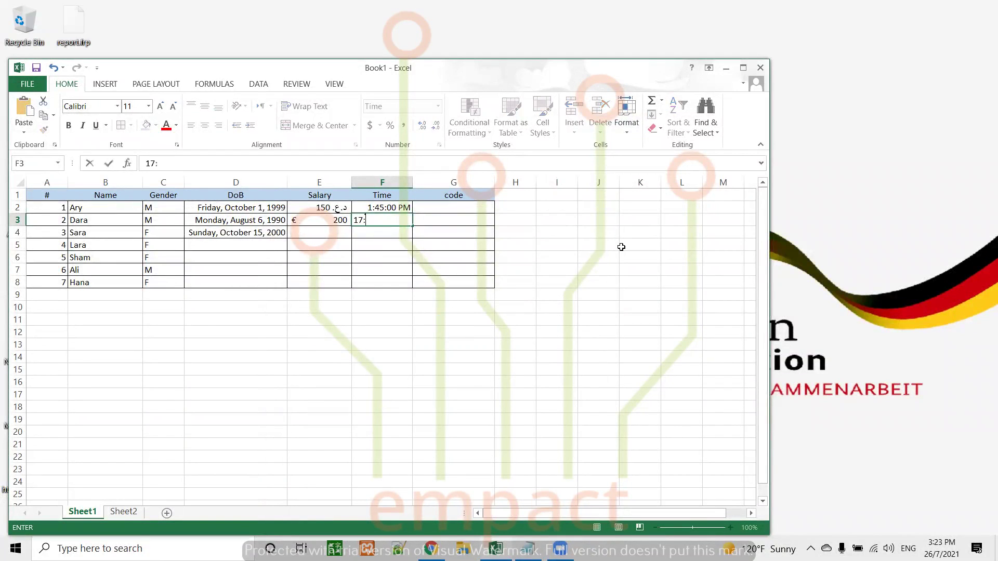
text(40)
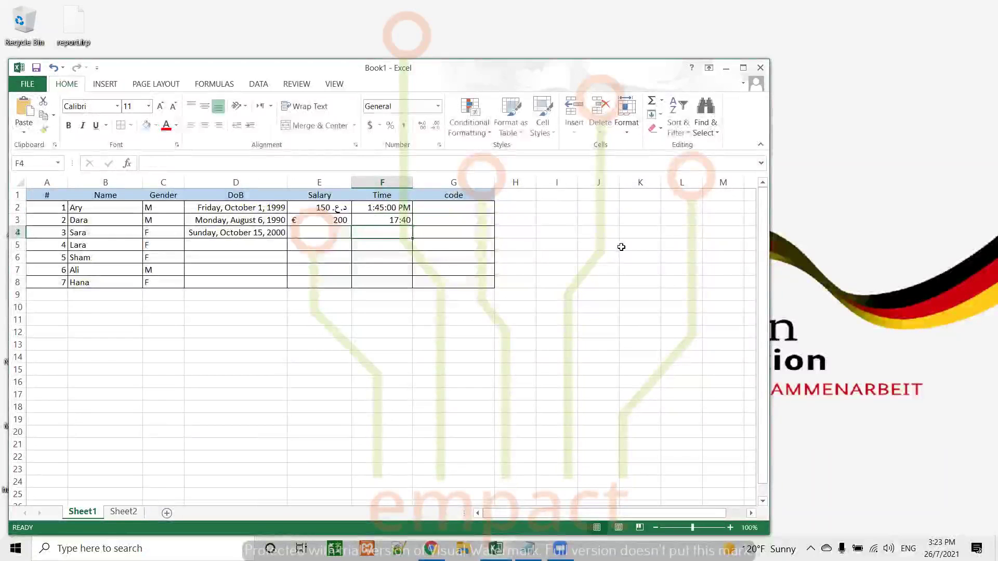
key(Return)
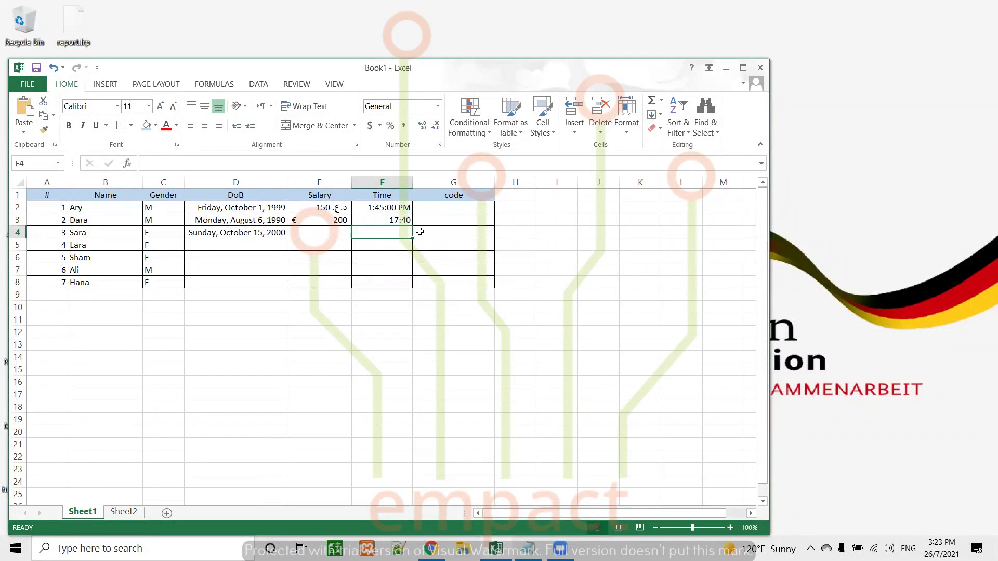
Format cell F4 with the 37:30:55 time type and enter 1:37 as the third person's time
click(439, 147)
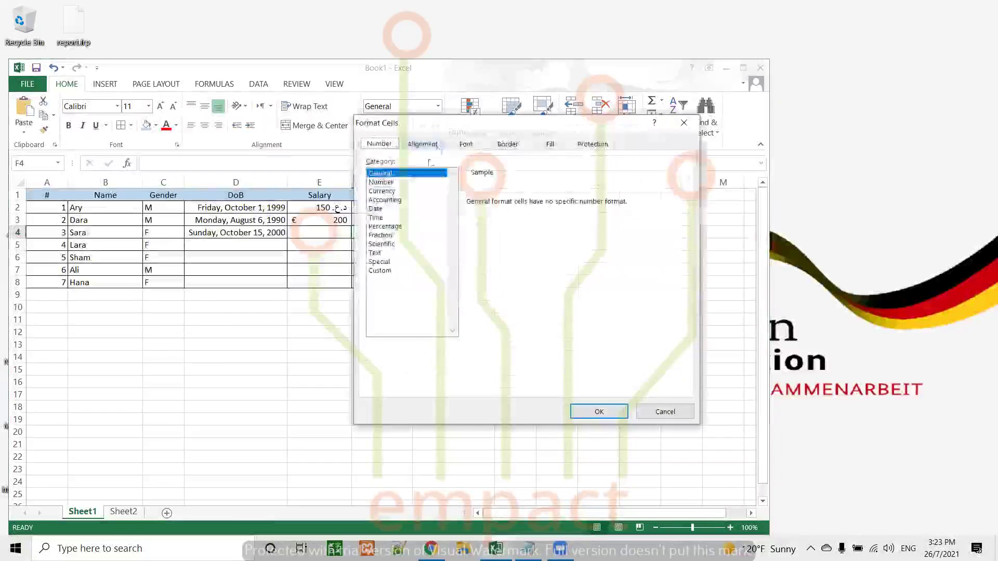
click(374, 217)
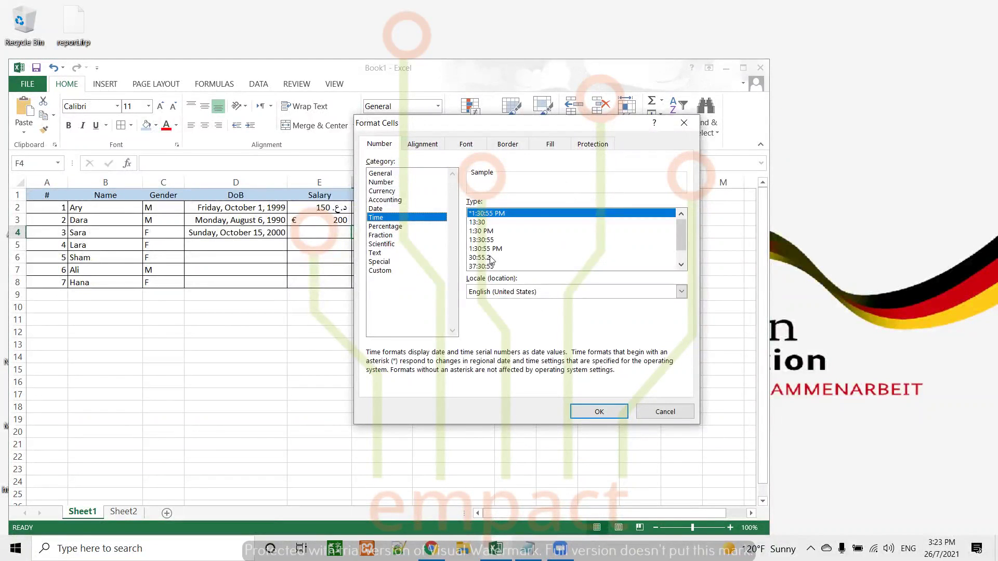
drag(680, 233, 682, 246)
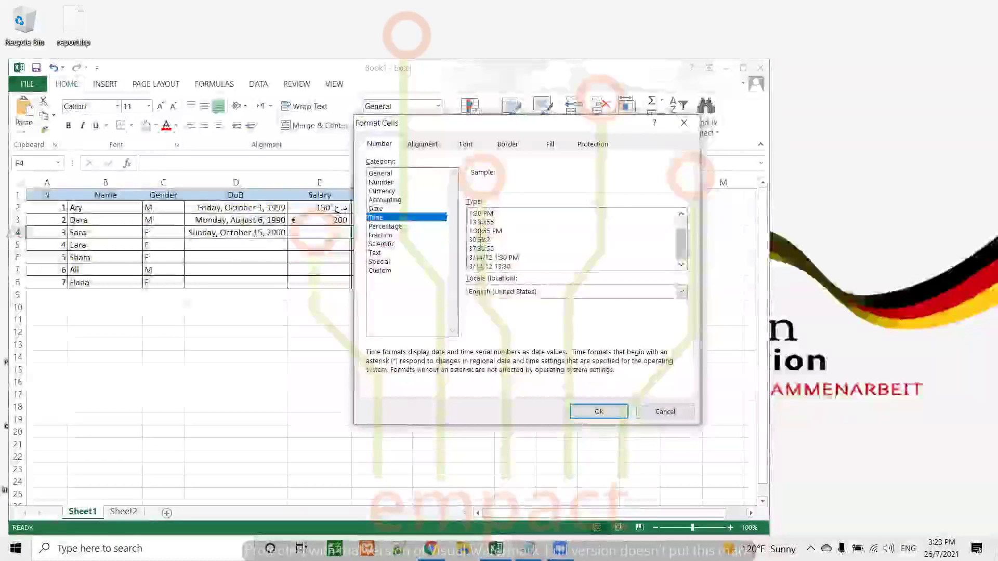
click(588, 248)
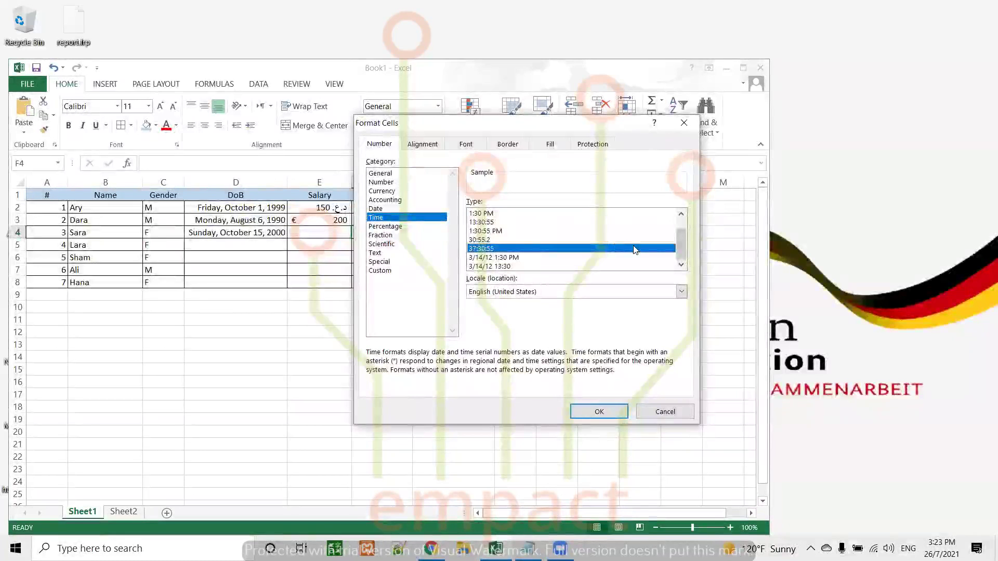
click(599, 412)
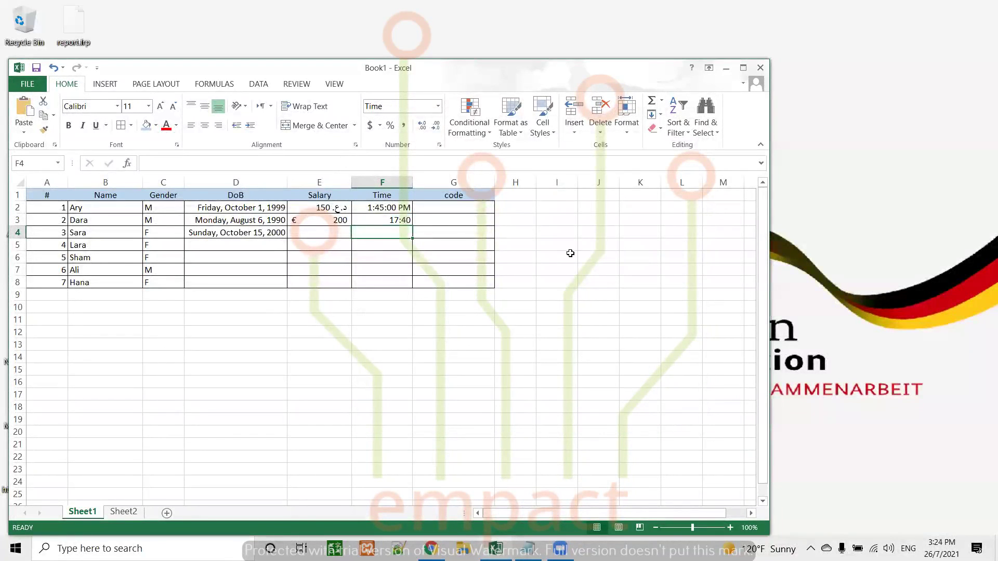
text(1:37)
key(Return)
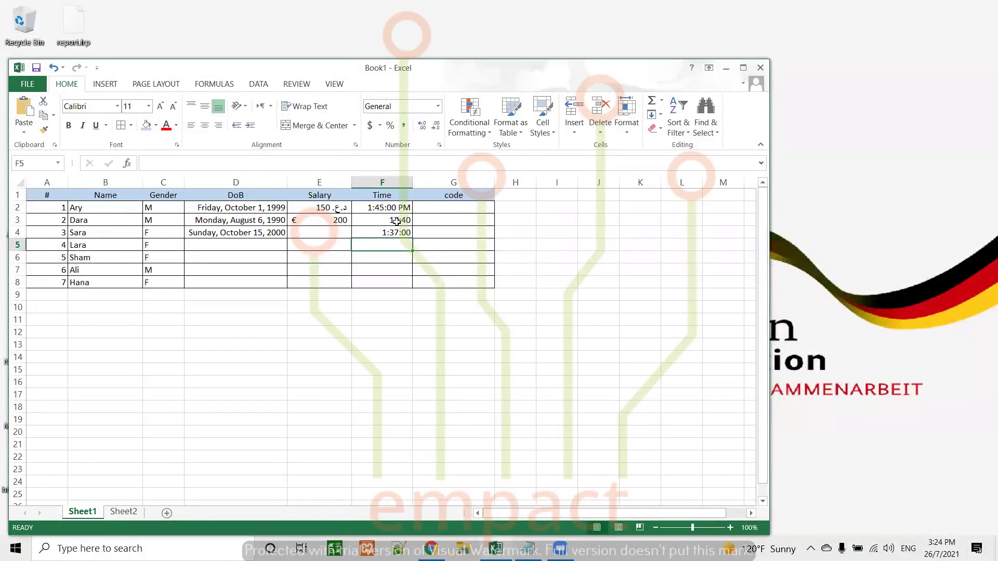
Change the time format of cell F3 to the 1:30 PM type
right_click(397, 220)
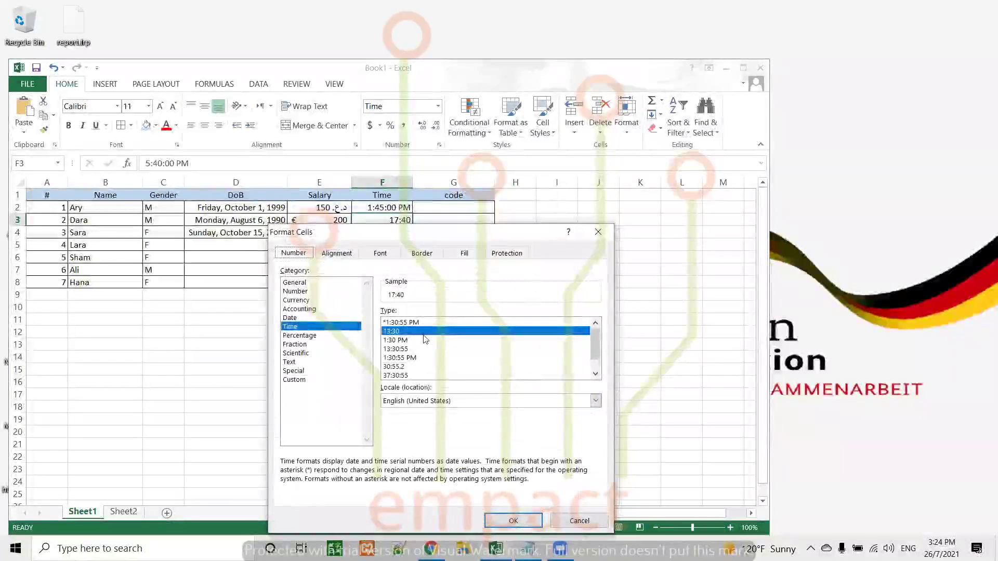
click(402, 341)
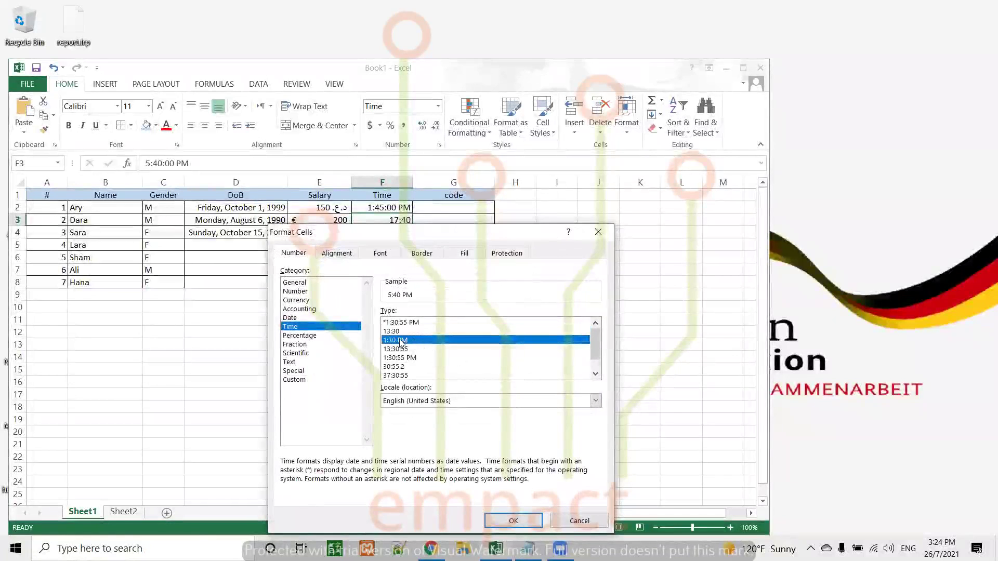
click(507, 525)
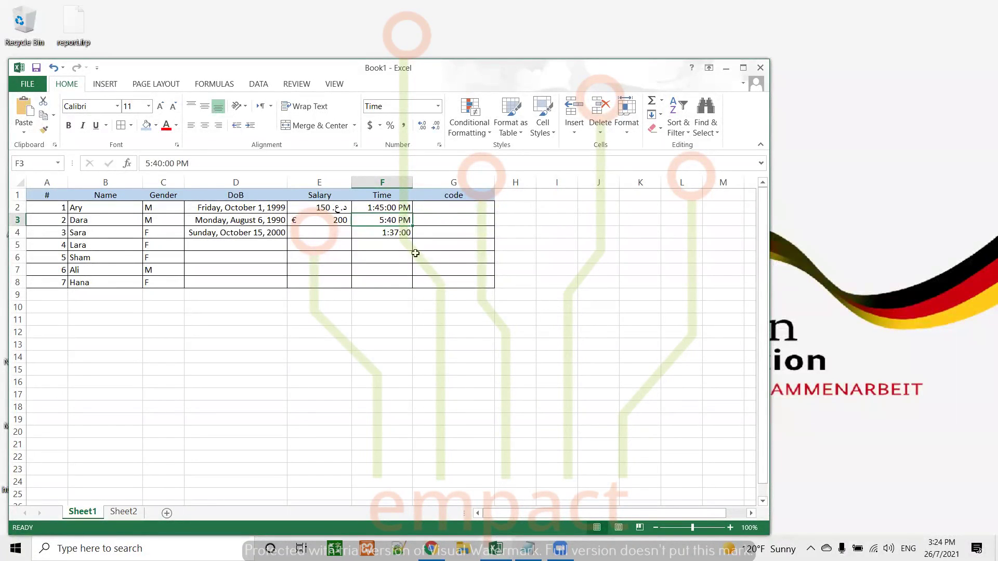
click(385, 233)
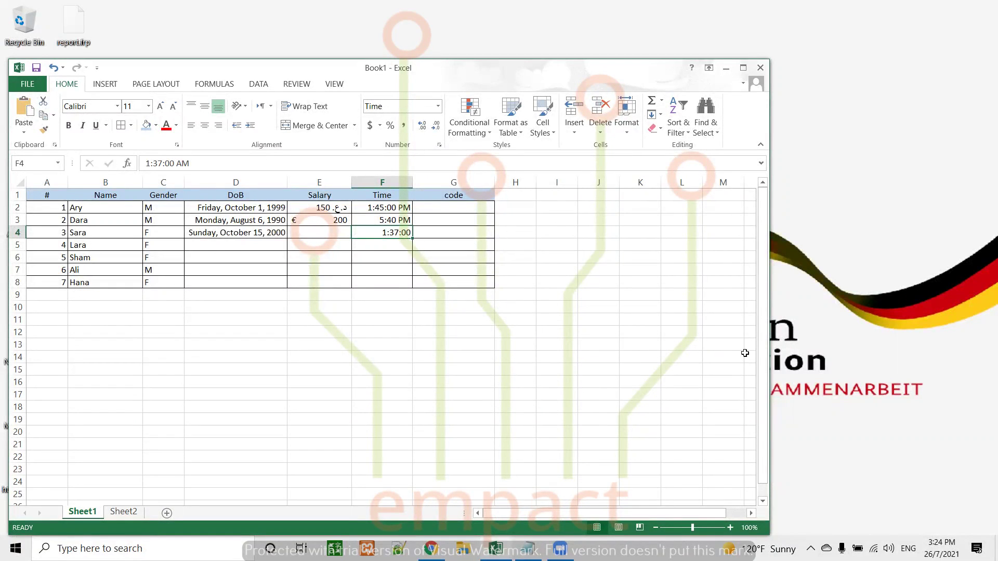
Change the time format of cell F3 to the 1:30:55 PM type
click(393, 221)
right_click(393, 221)
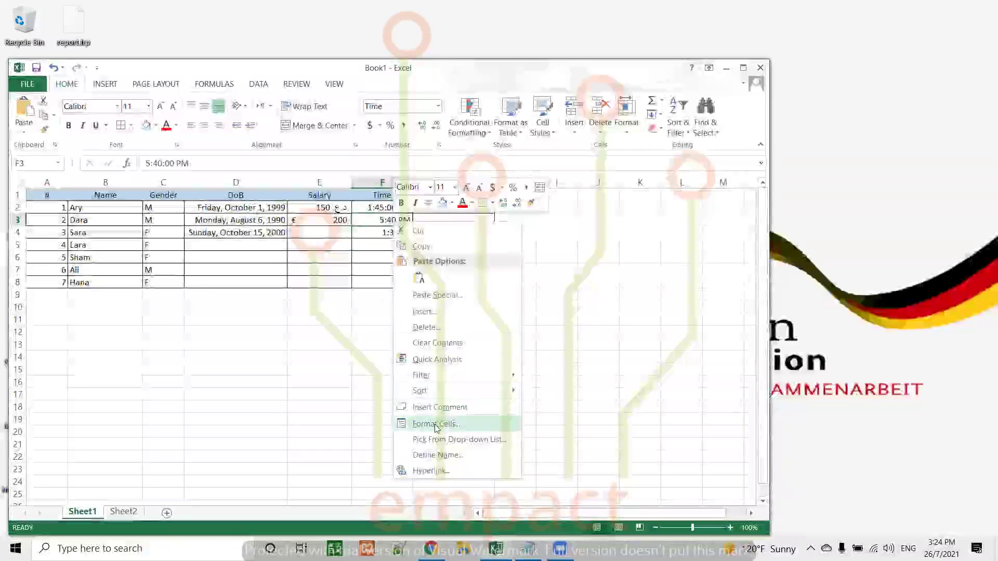
click(436, 425)
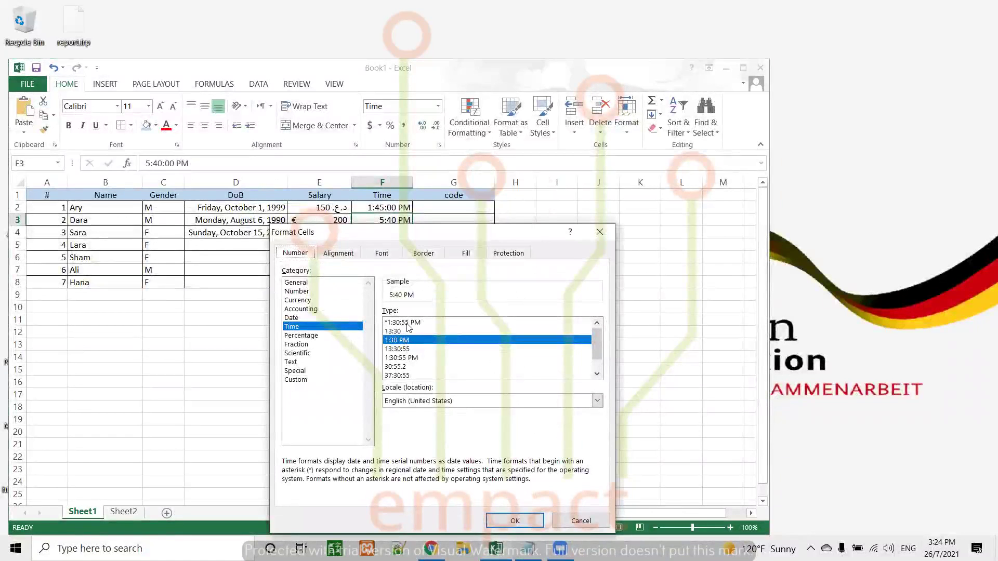
click(414, 358)
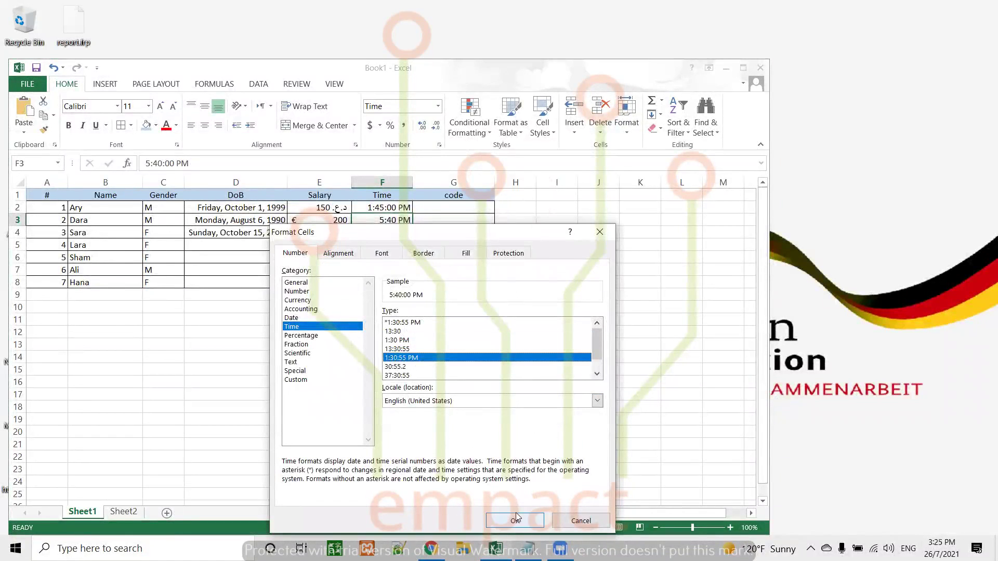
click(514, 521)
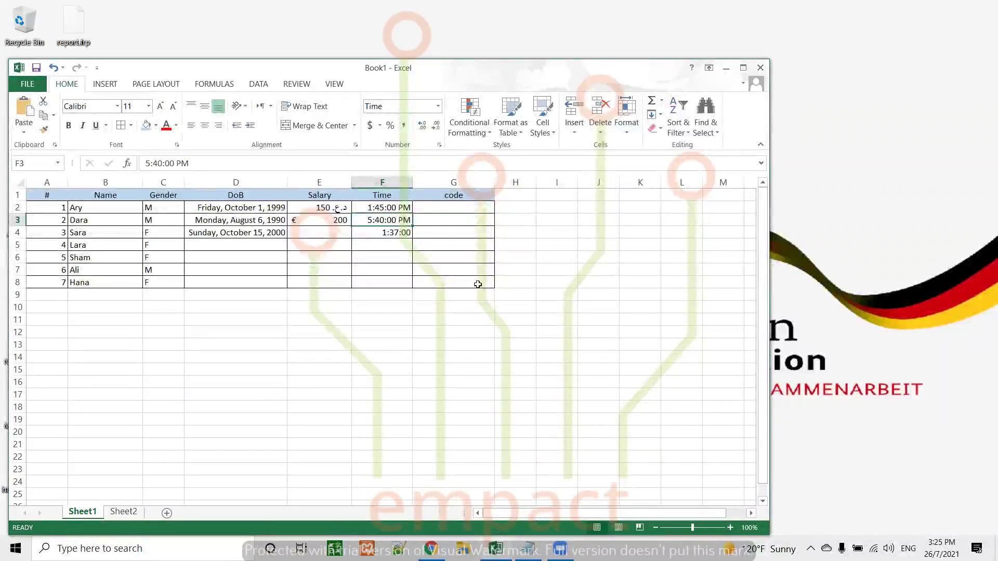
Change the first person's time in cell F2 to 1:15
click(382, 208)
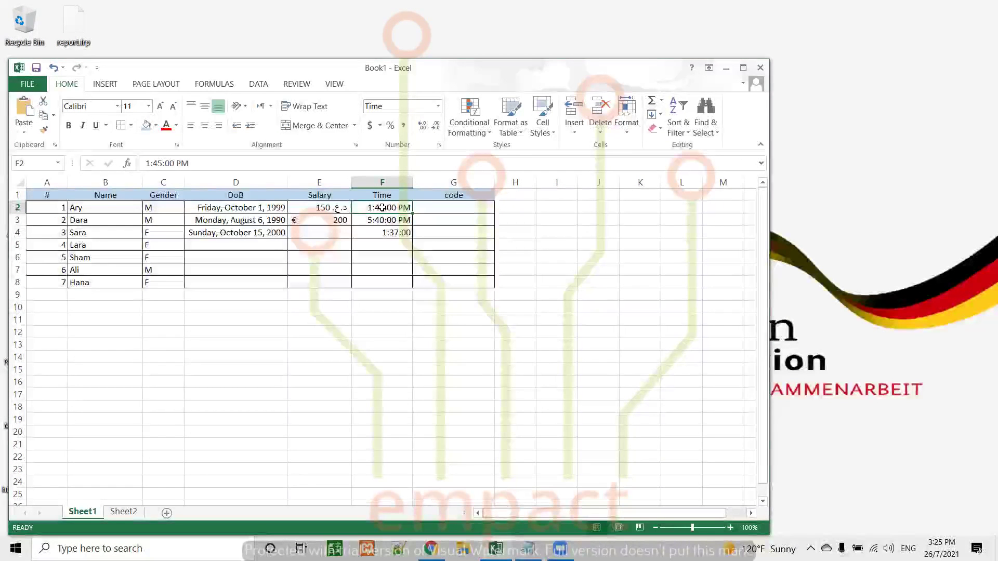
text(01)
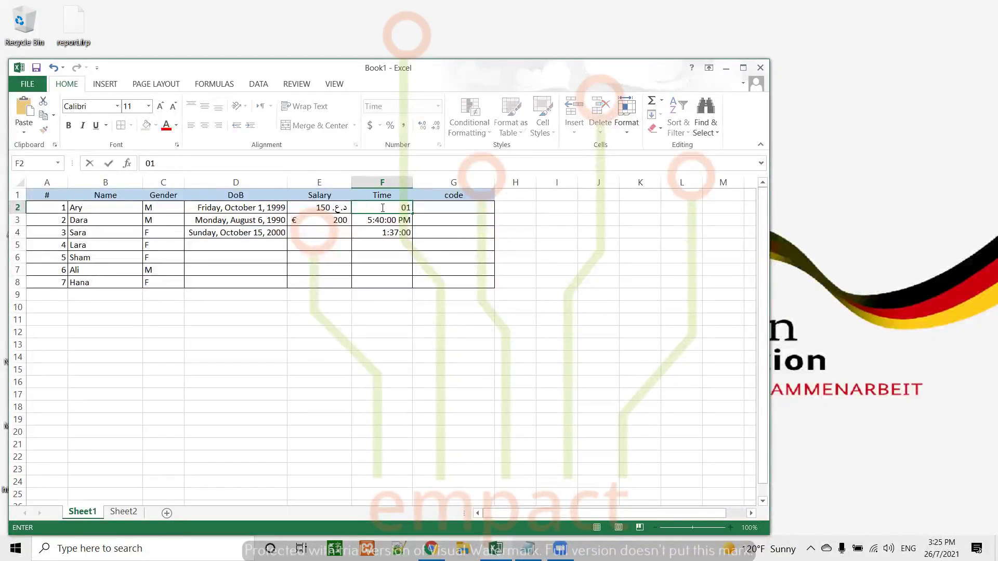
text(:10)
key(Return)
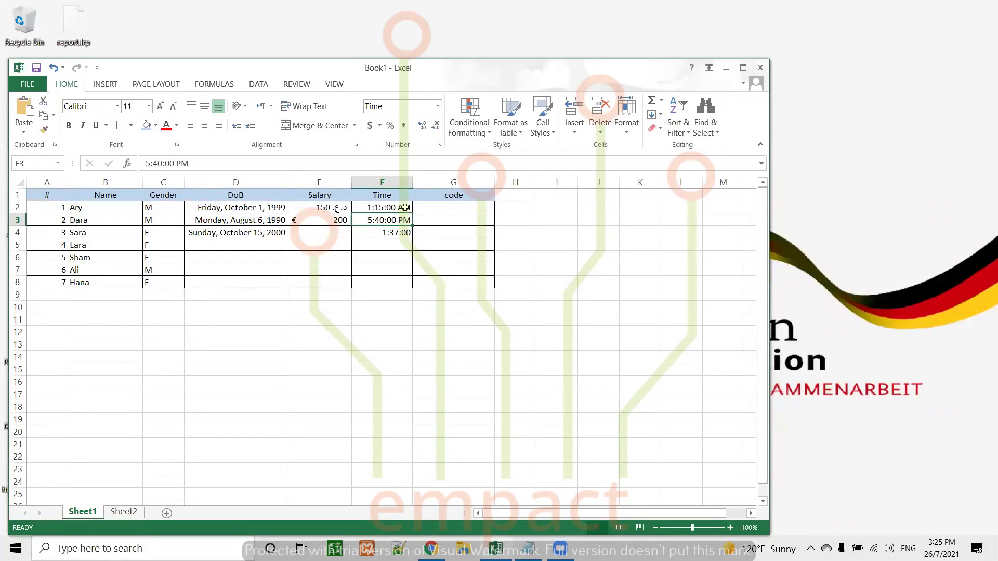
Format the code cells G2:G8 as Text and enter 0052A as the first person's code
click(440, 206)
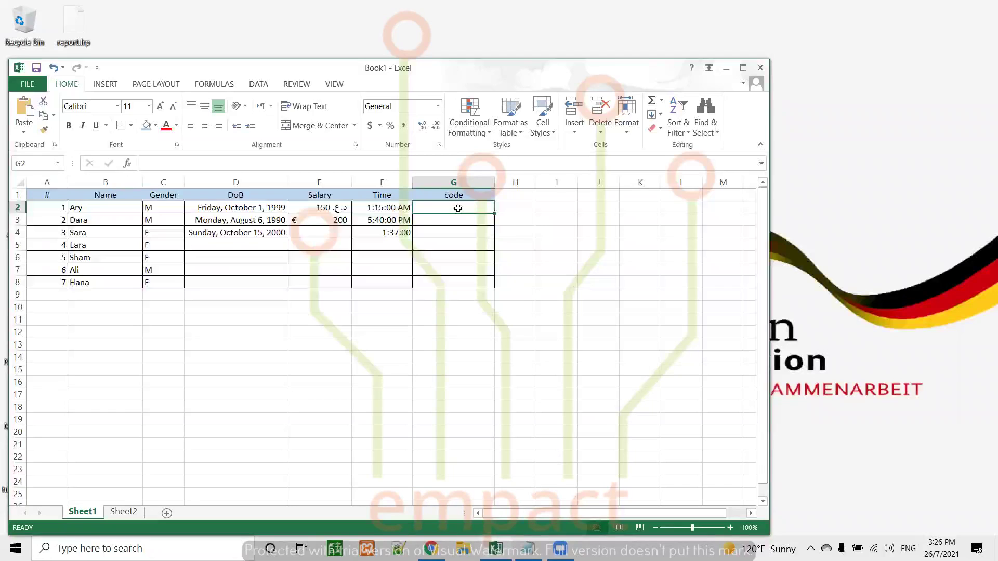
drag(457, 209, 459, 280)
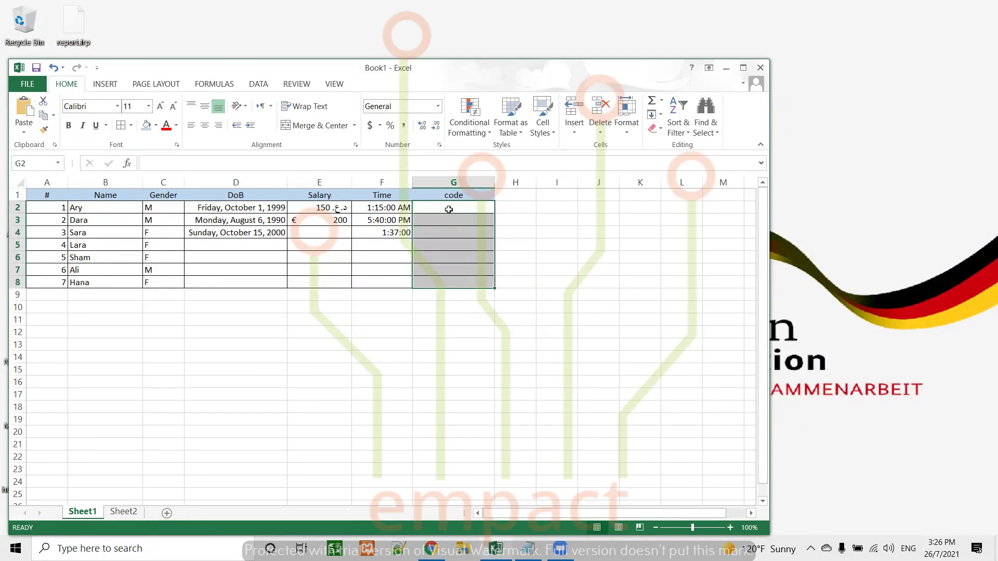
click(438, 107)
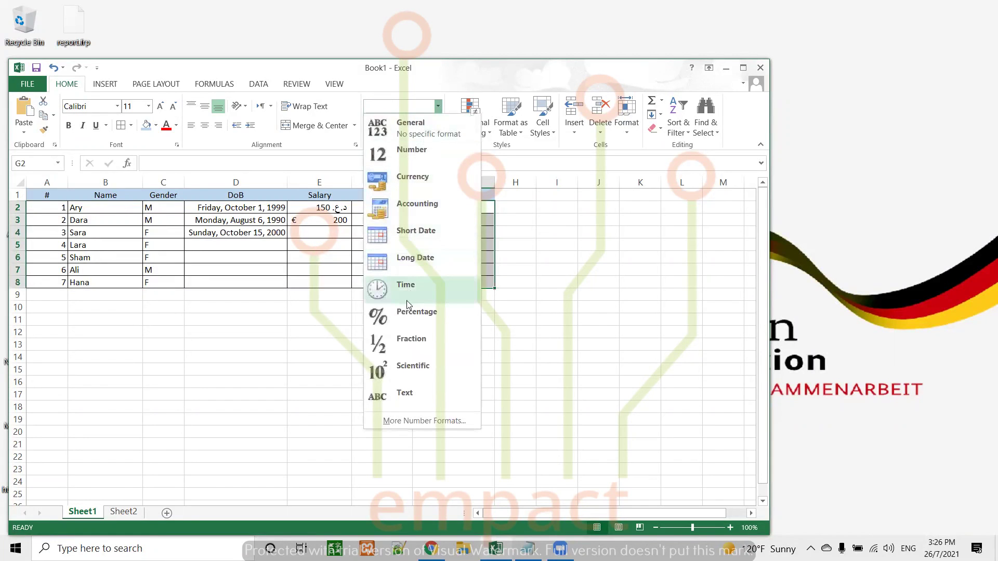
click(411, 392)
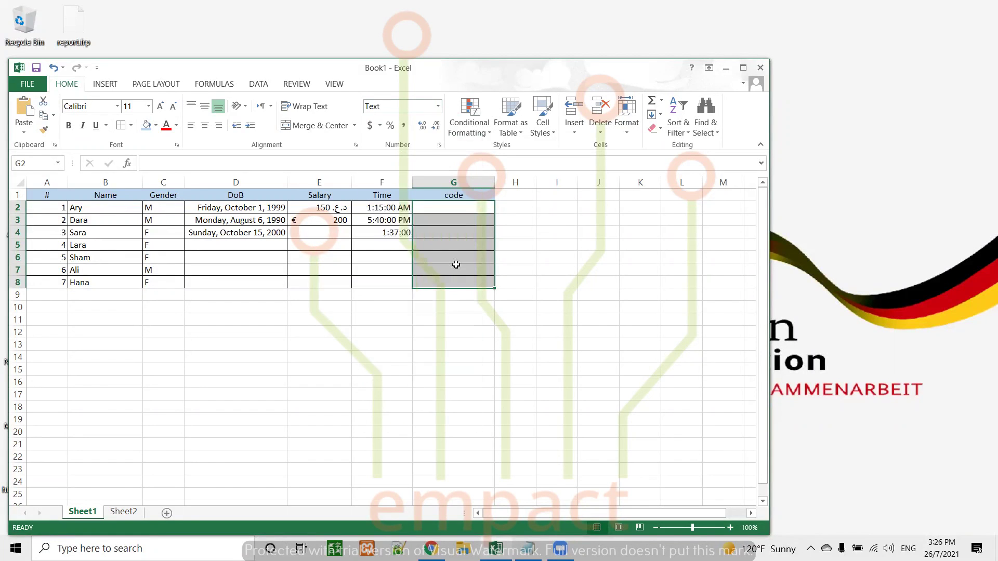
click(471, 210)
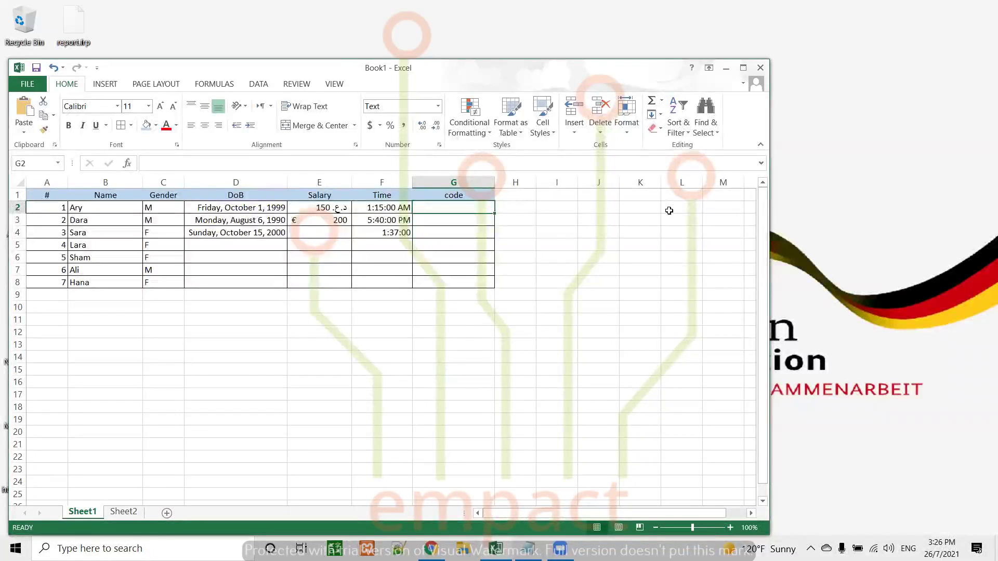
text(0052)
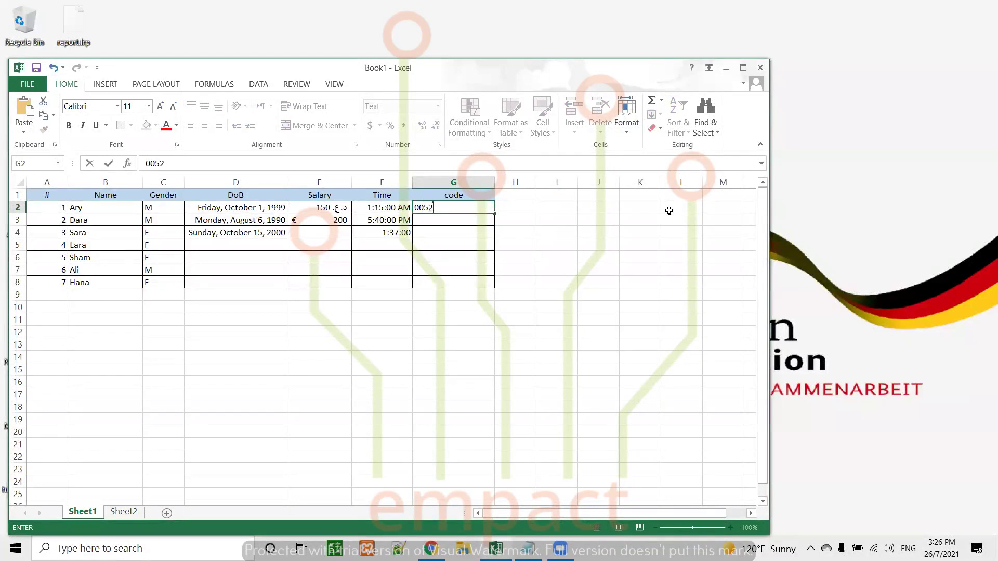
key(Return)
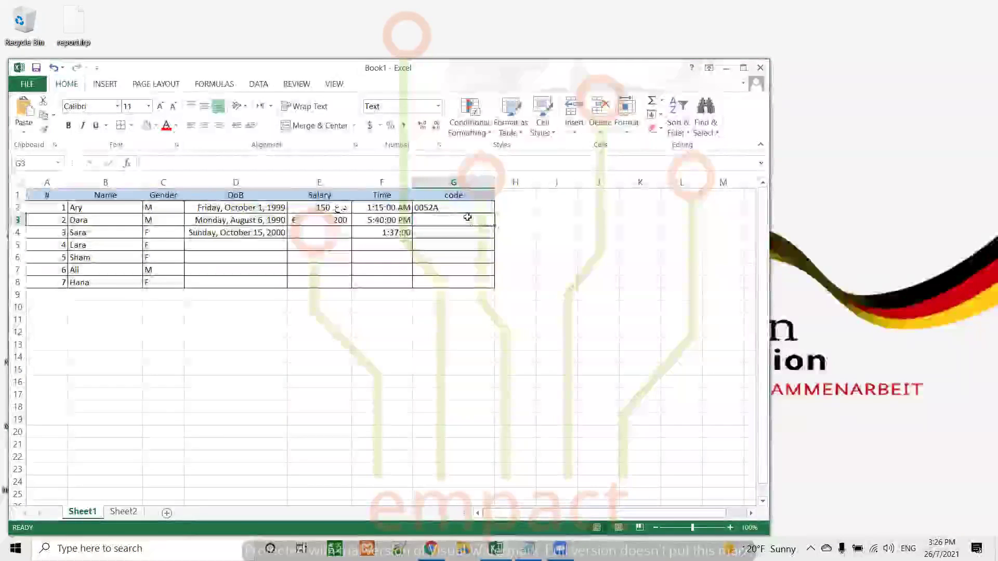
Set cells G3:G8 back to the General format and enter 00 as the second person's code
click(452, 208)
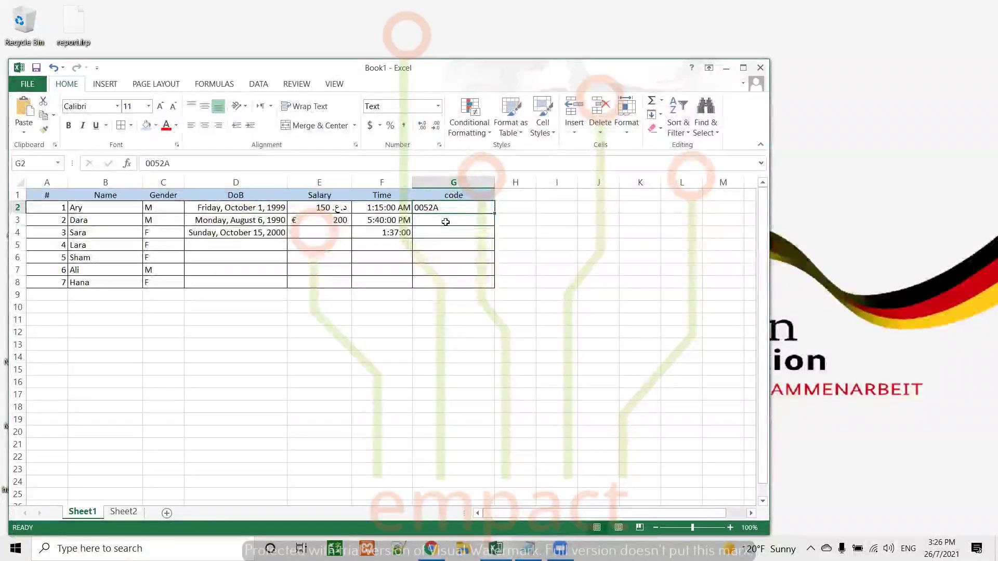
click(445, 221)
drag(445, 221, 453, 281)
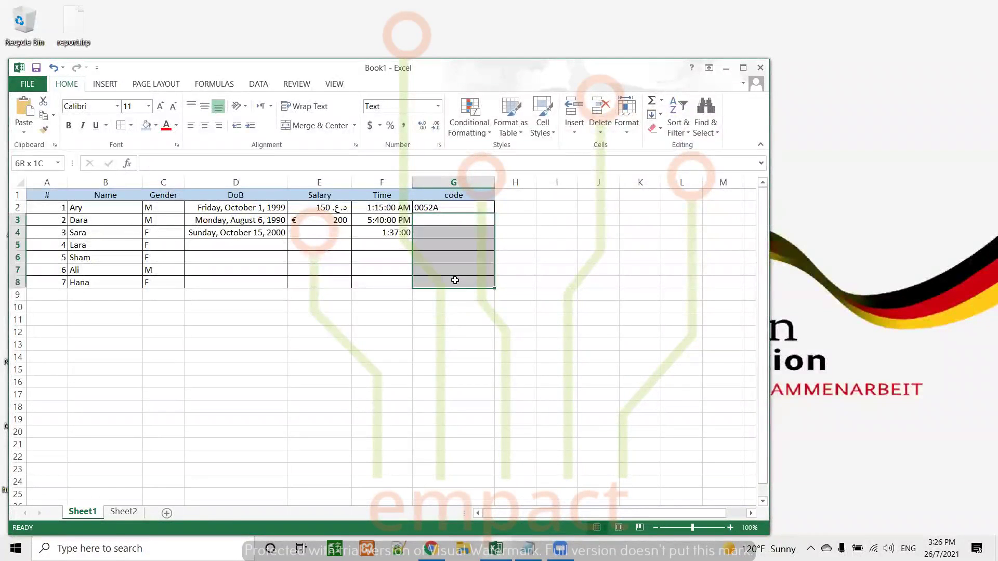
click(438, 106)
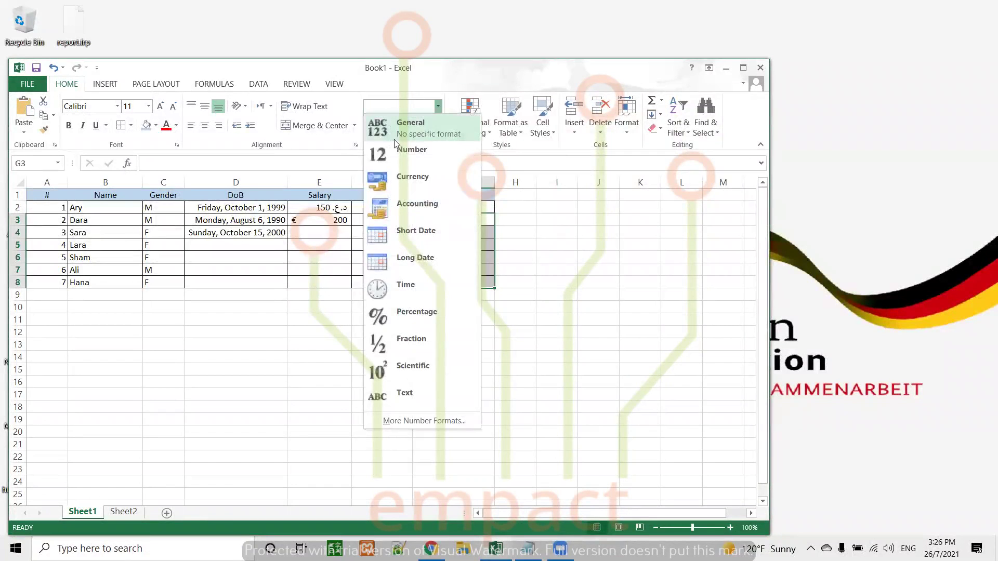
click(394, 137)
click(452, 220)
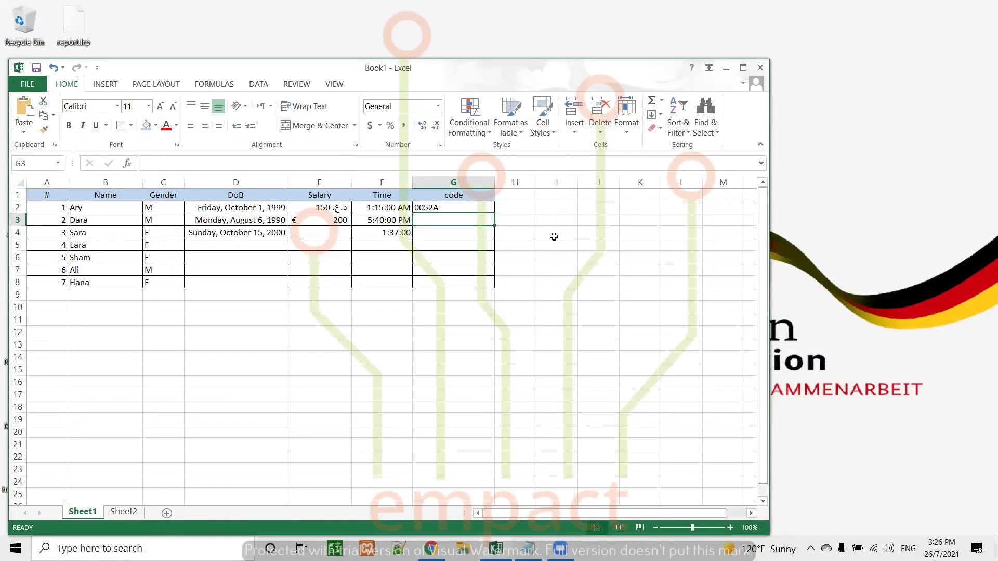
text(00)
key(Return)
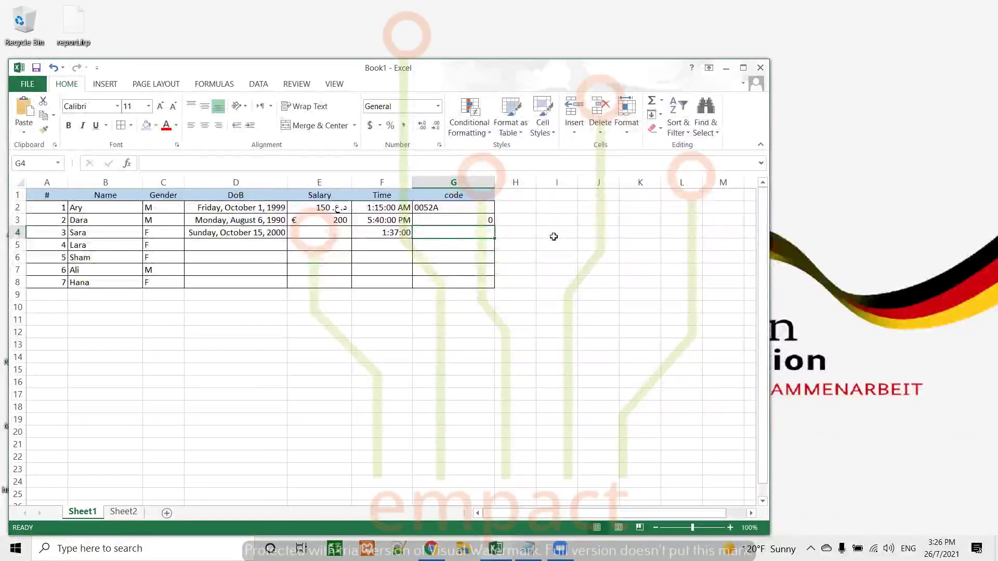
Replace the first person's code in cell G2 with 00454
key(Up)
key(Up)
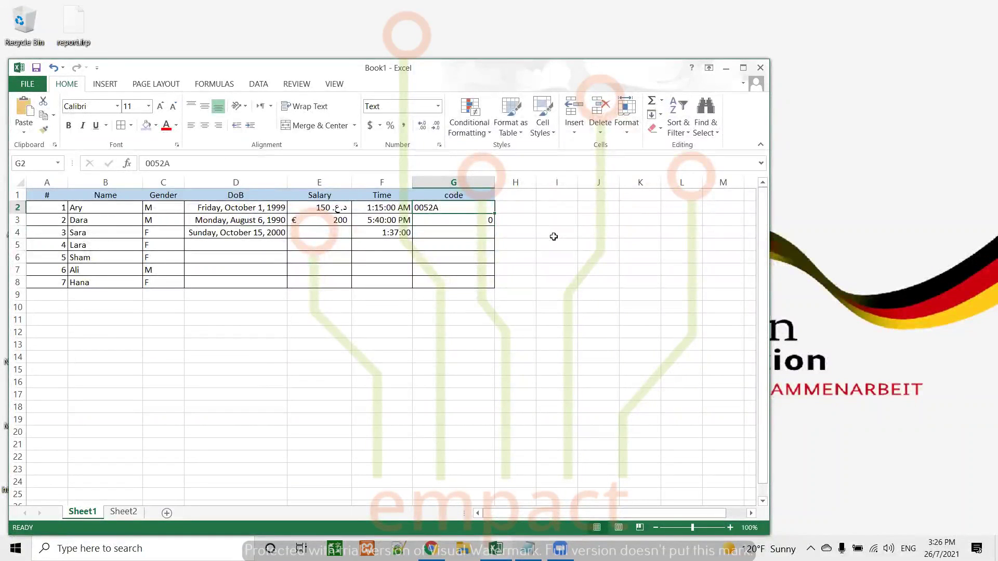
text(00)
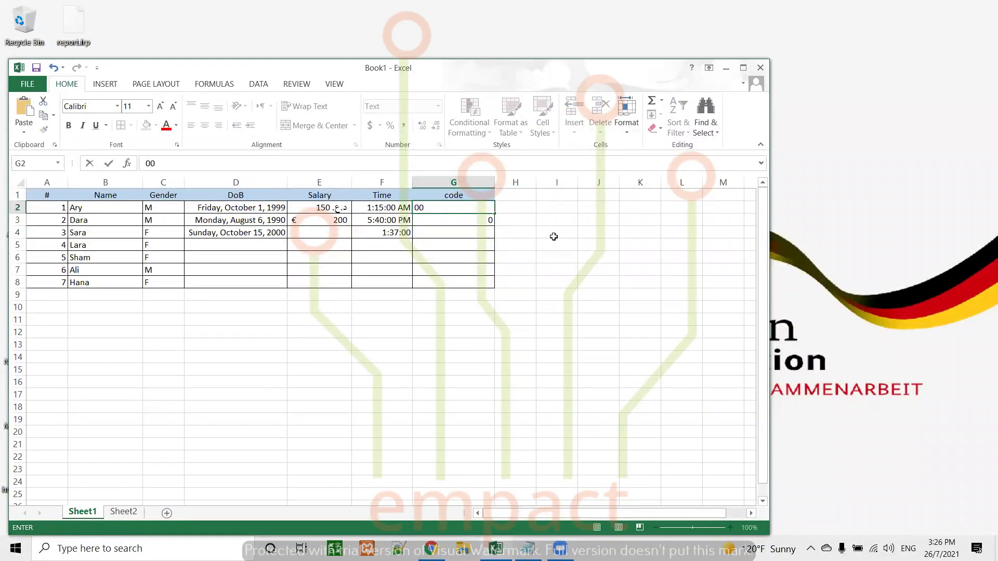
text(454)
key(Return)
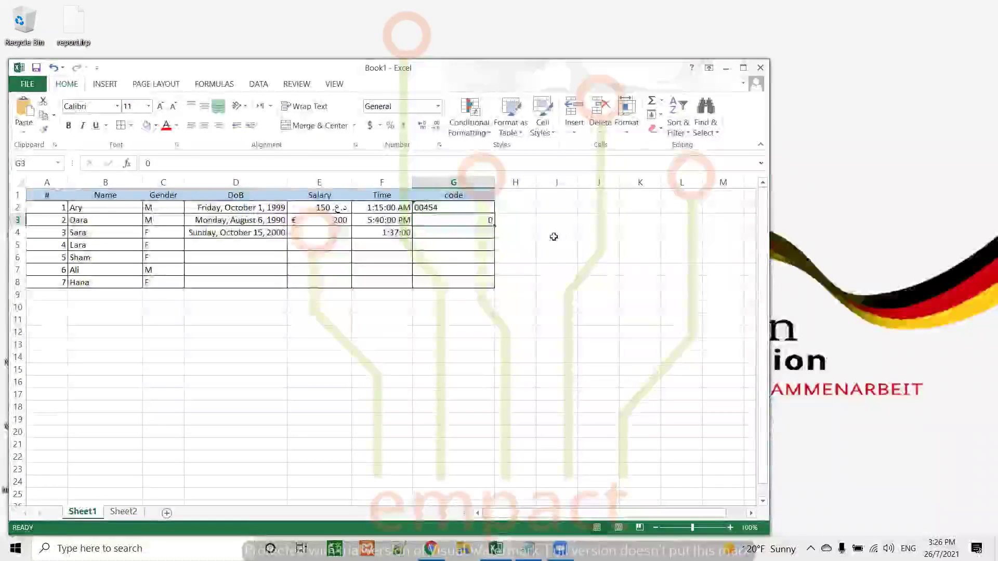
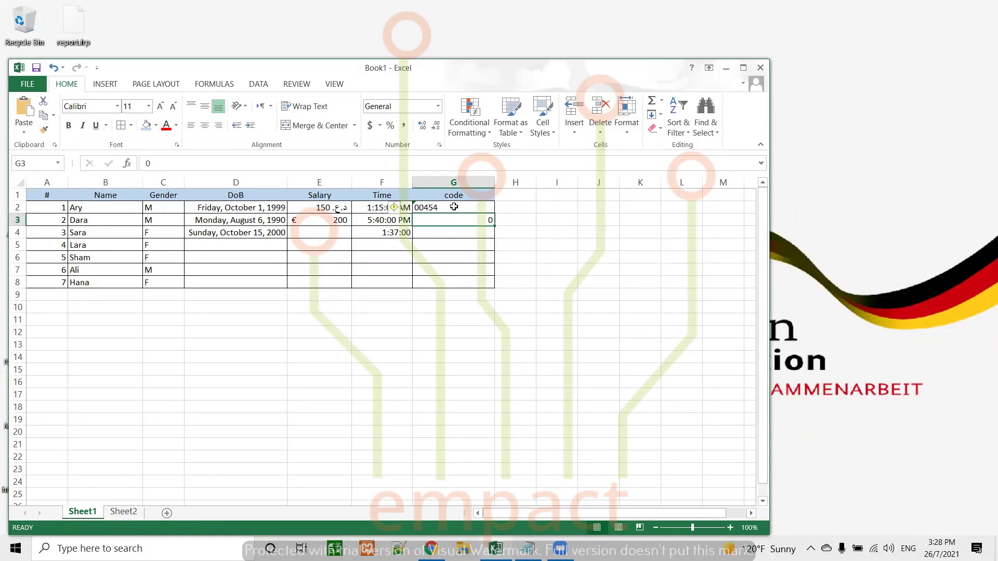
Apply the Number format to the first person's code in cell G2
click(451, 207)
click(437, 106)
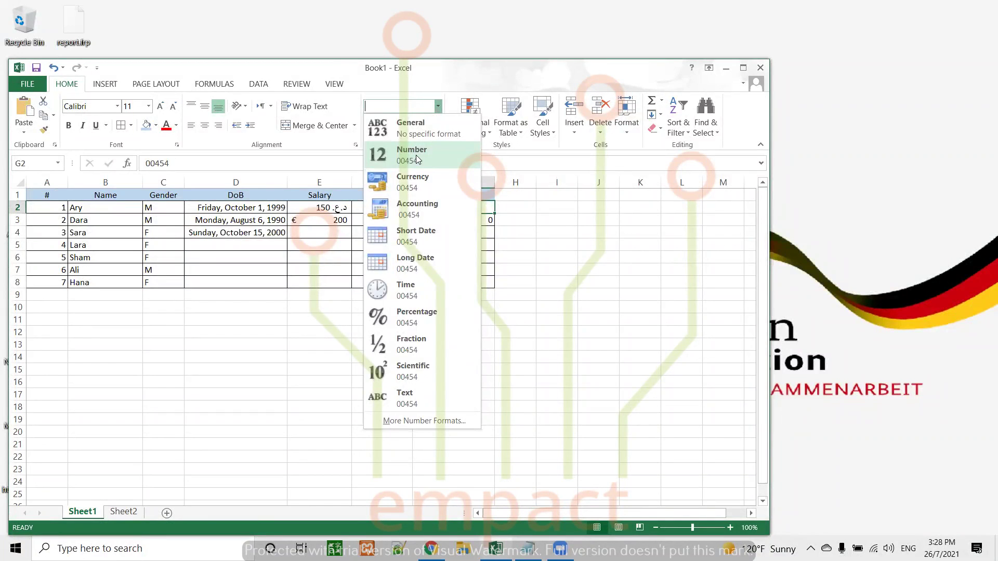
click(416, 158)
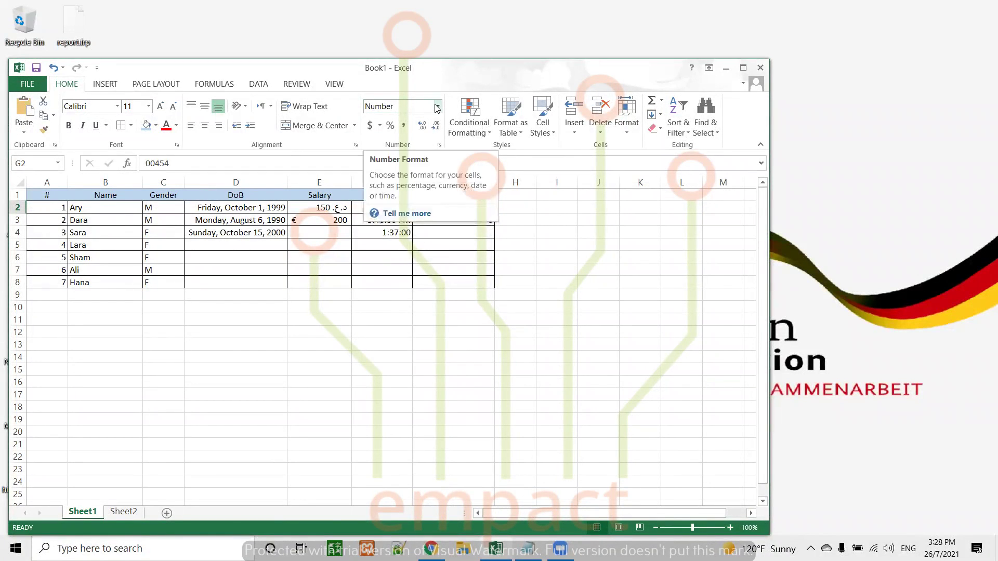
click(561, 257)
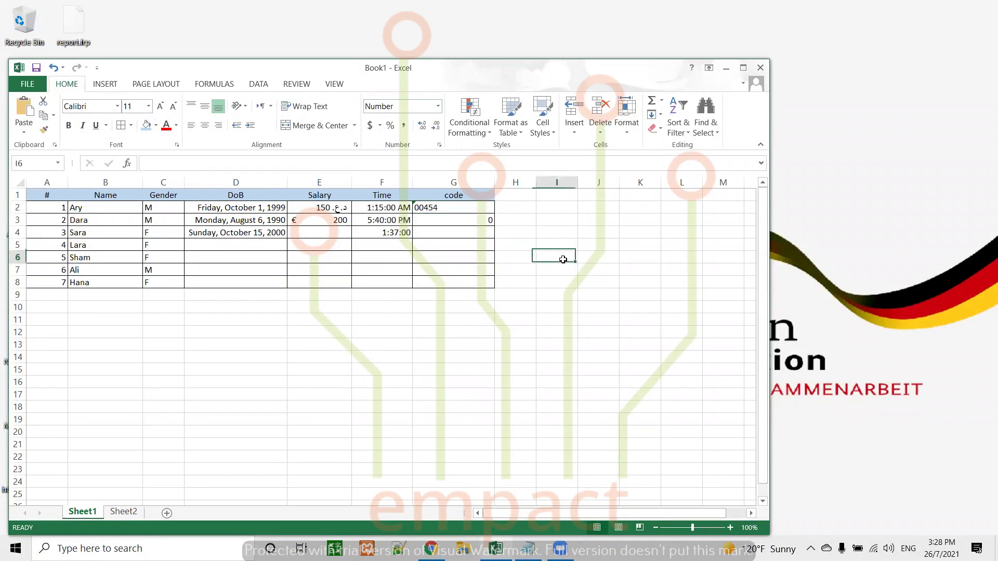
Convert the text-stored code in cell G2 to a number using its error-checking options
click(448, 207)
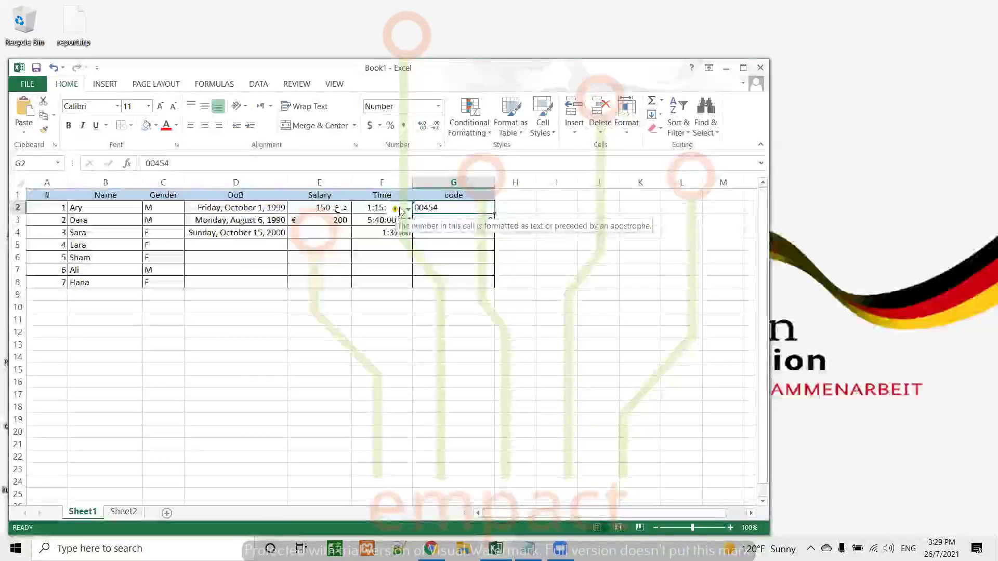
click(406, 210)
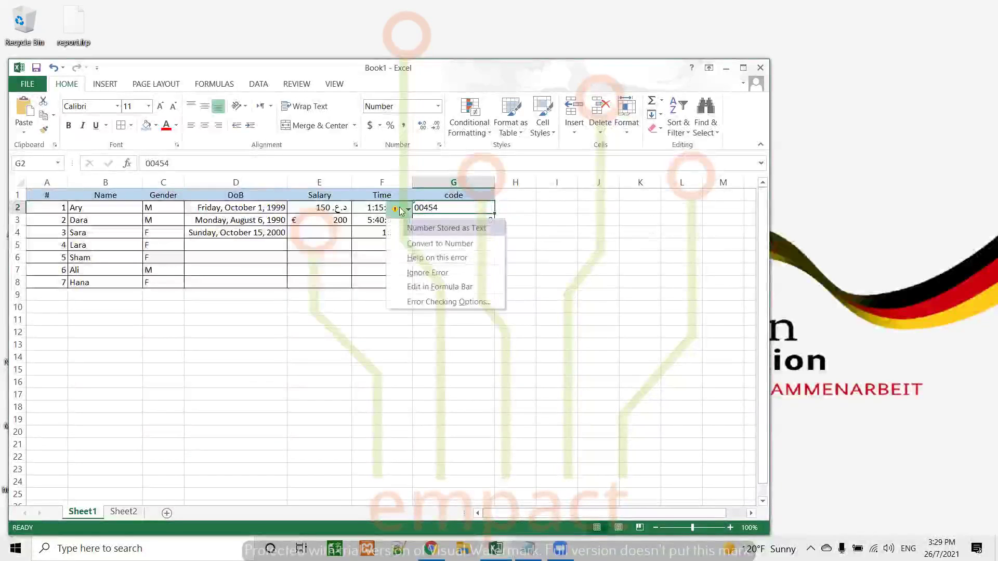
click(423, 244)
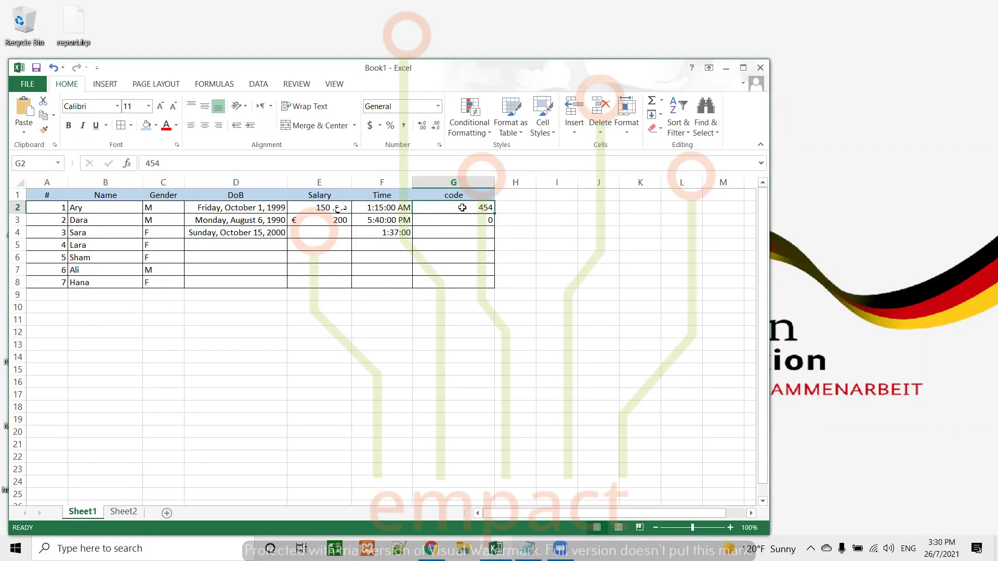
Format cell G4 as Text and enter 00456 as the third person's code
click(464, 232)
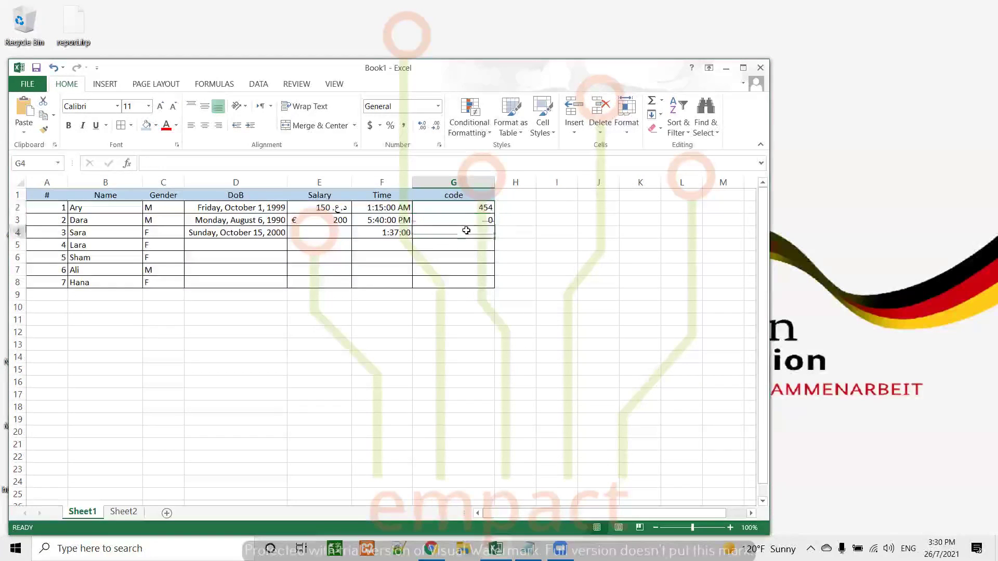
click(438, 107)
click(407, 390)
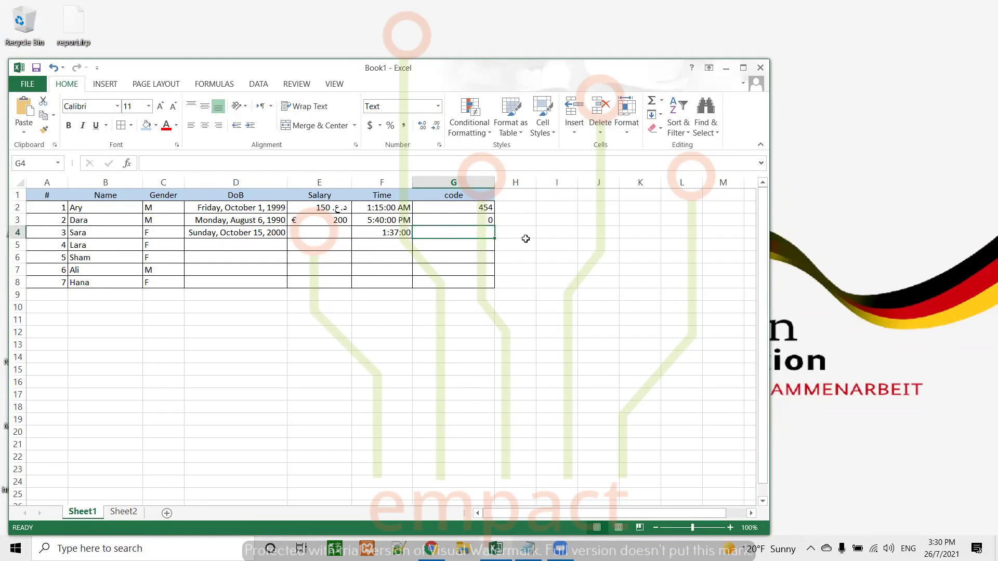
text(00)
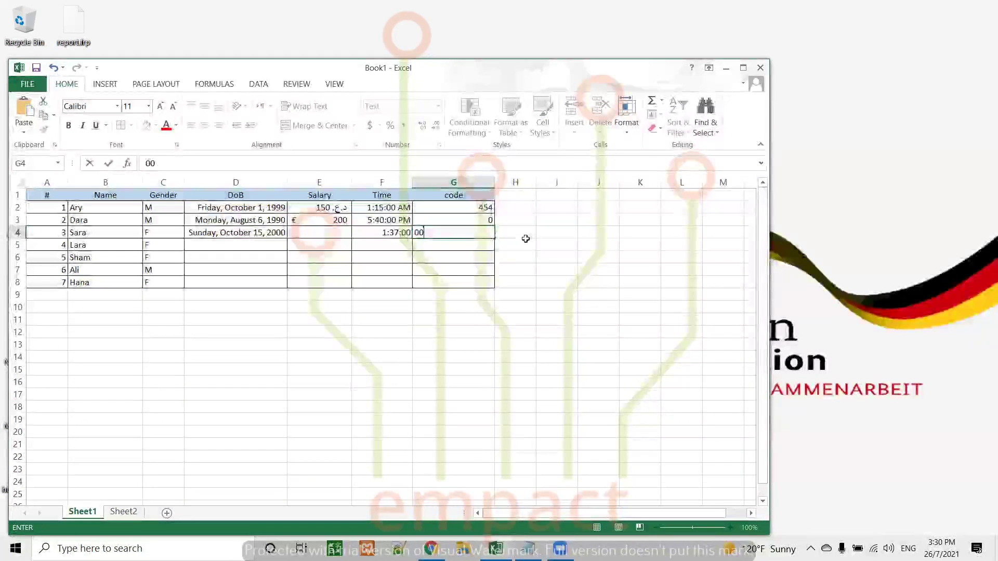
text(456)
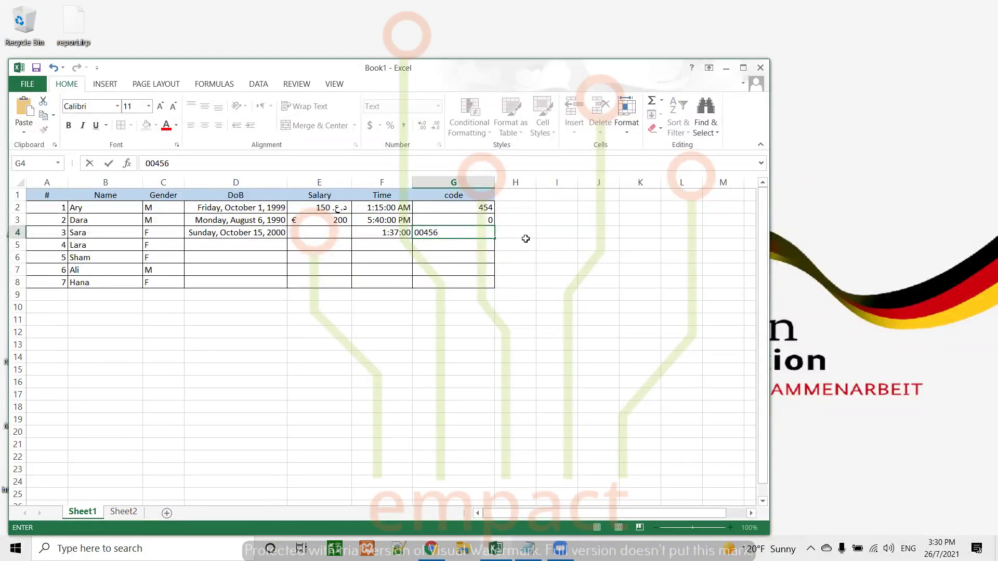
key(Return)
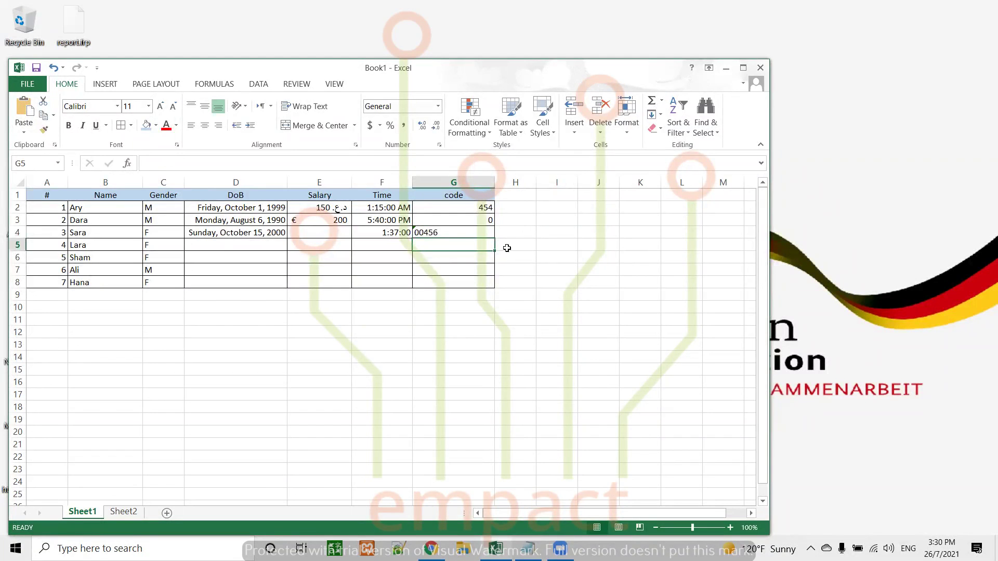
Change the format of the code in cell G4 to General and then to Number
click(446, 235)
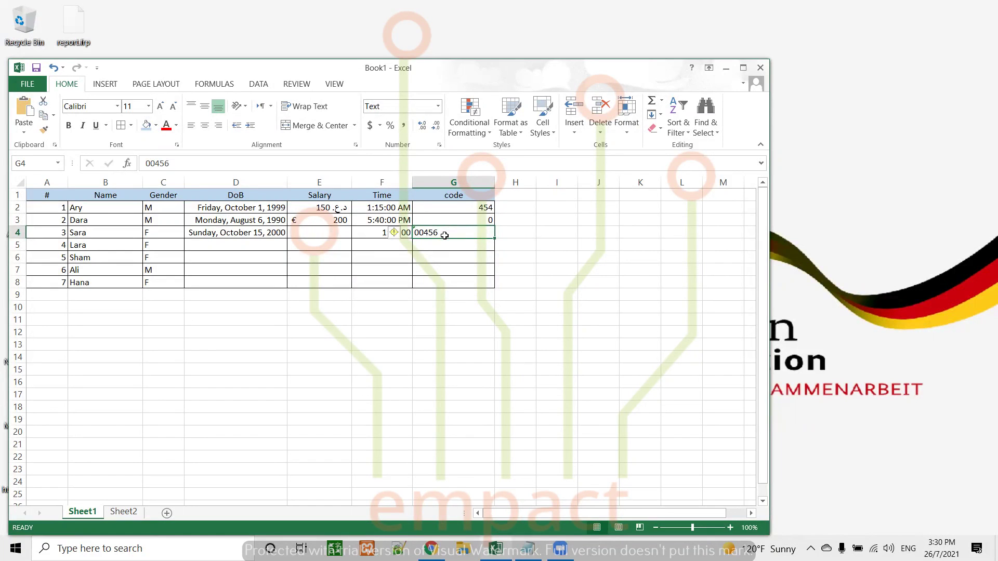
click(438, 107)
click(429, 121)
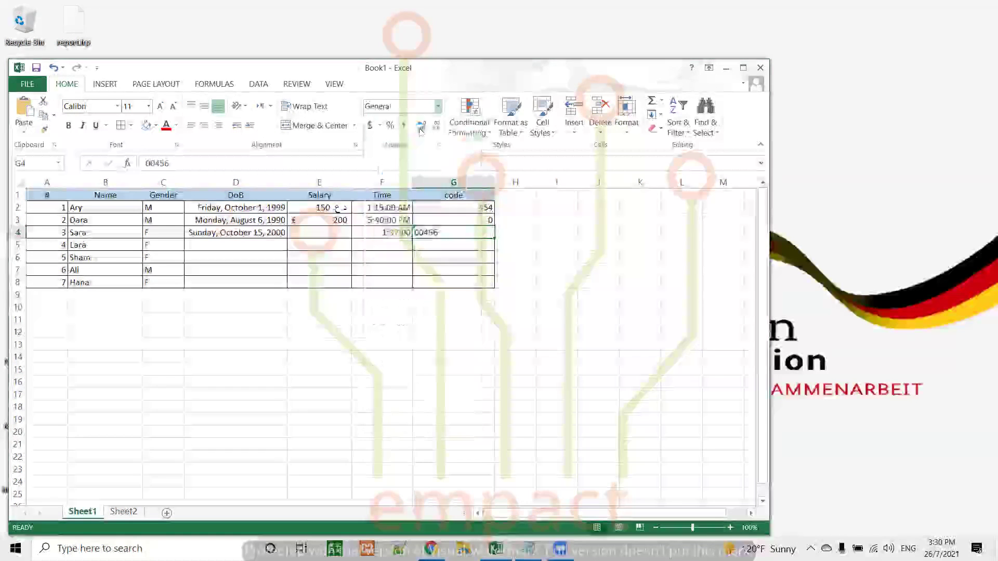
click(438, 106)
click(414, 151)
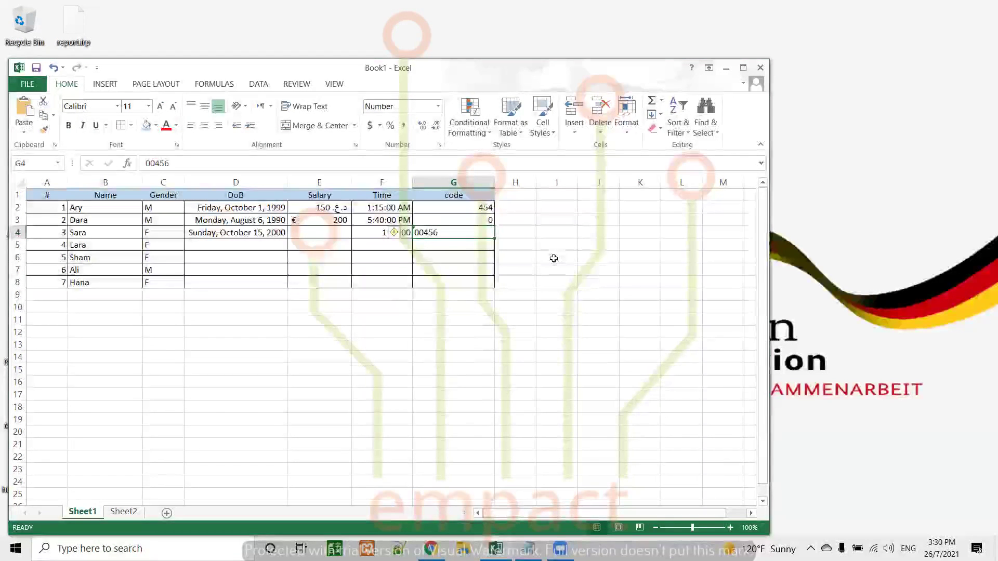
Clear the code column's header in cell G1
click(468, 195)
key(Delete)
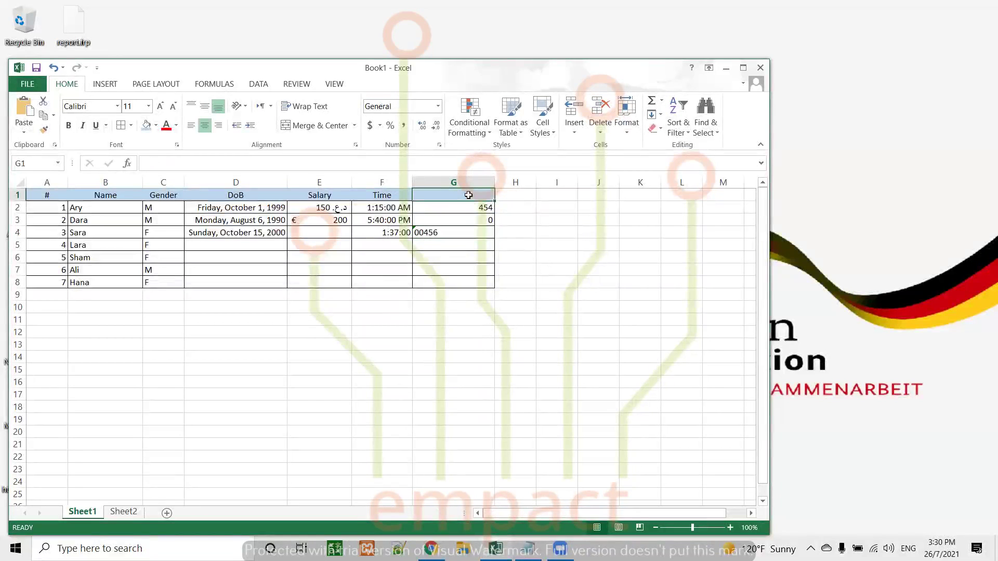
click(463, 244)
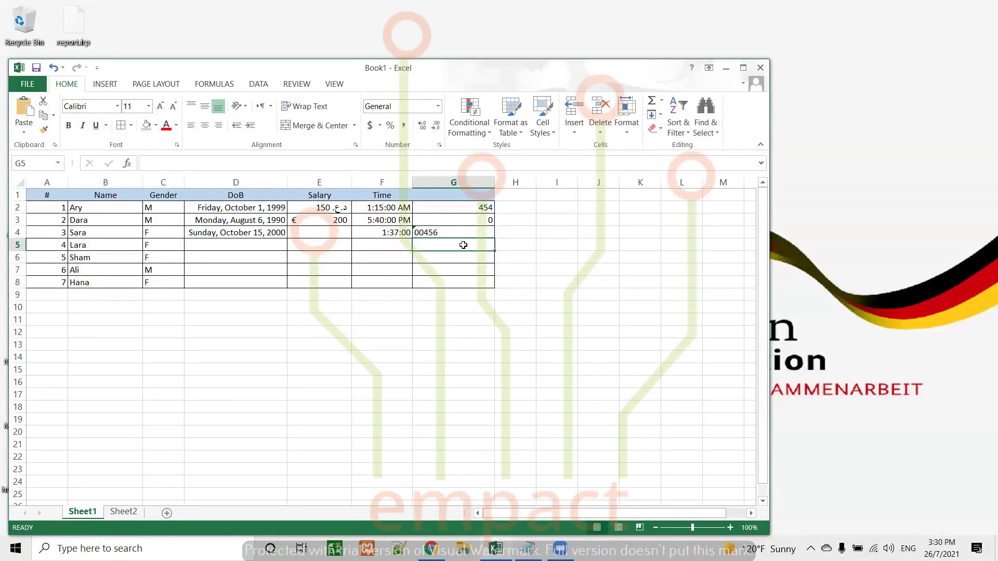
Reapply the General format and then the Number format to the text-stored code in cell G4
click(462, 232)
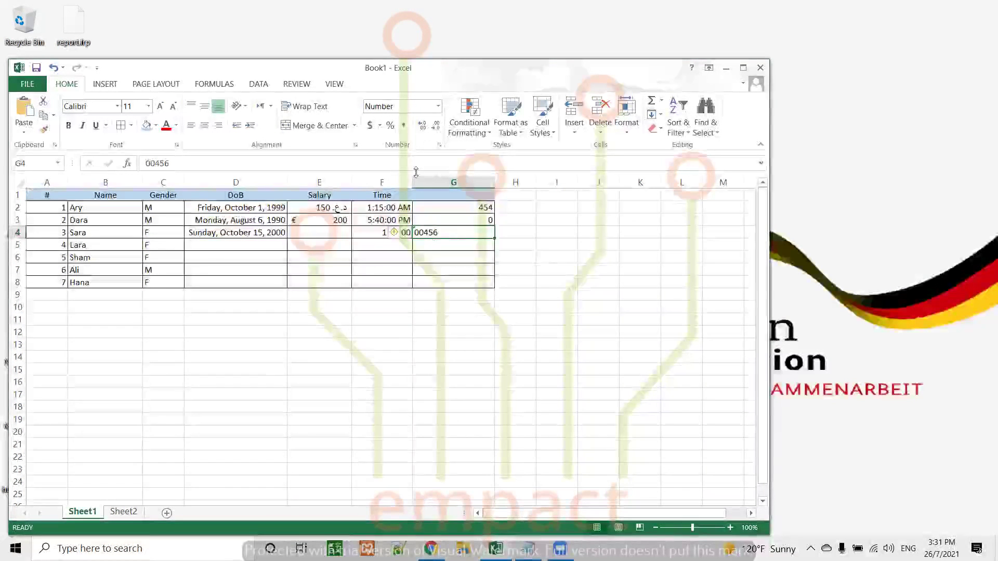
click(438, 106)
click(427, 127)
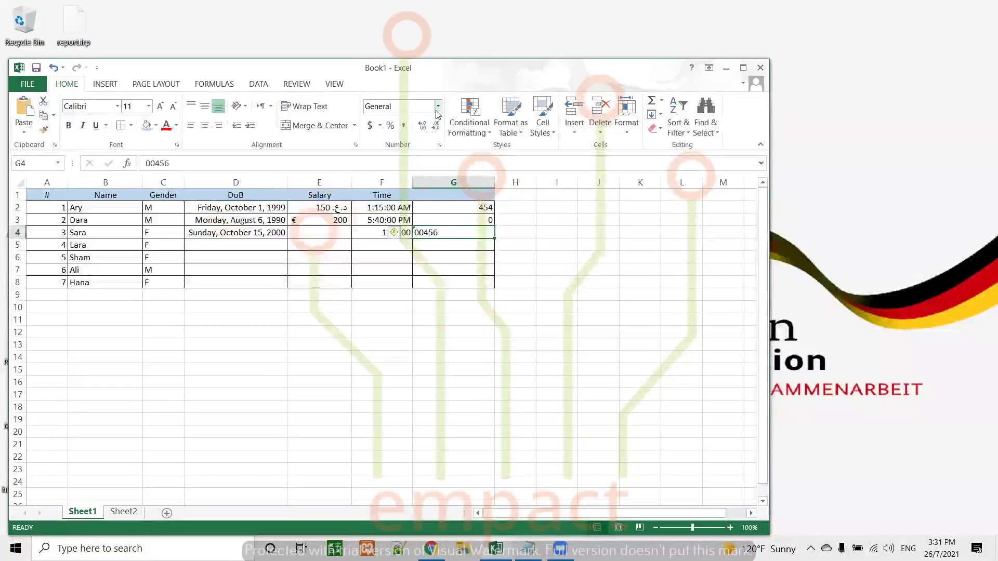
click(438, 106)
click(423, 155)
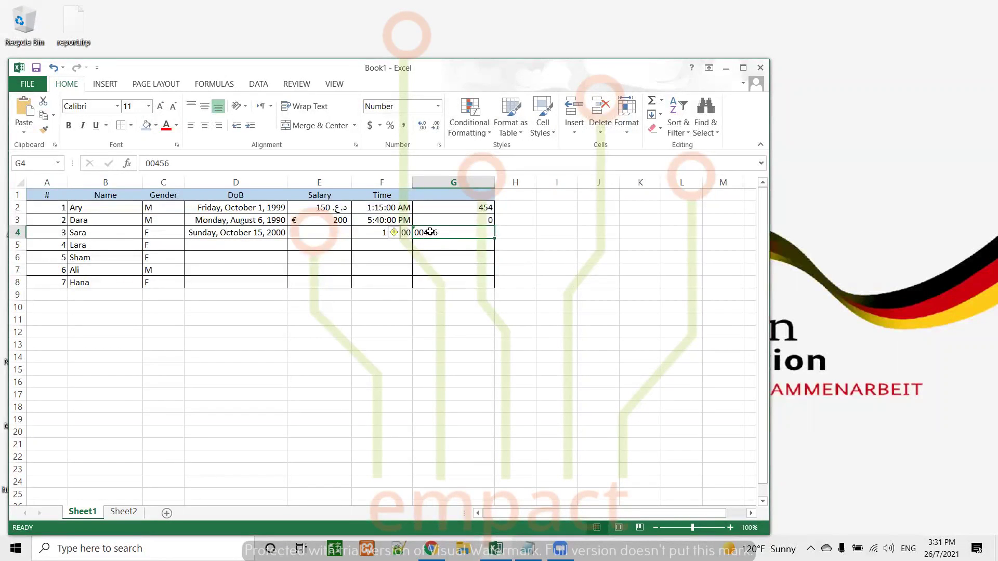
Convert the text-stored code in cell G4 to a number using its error-checking options
mouse_move(406, 236)
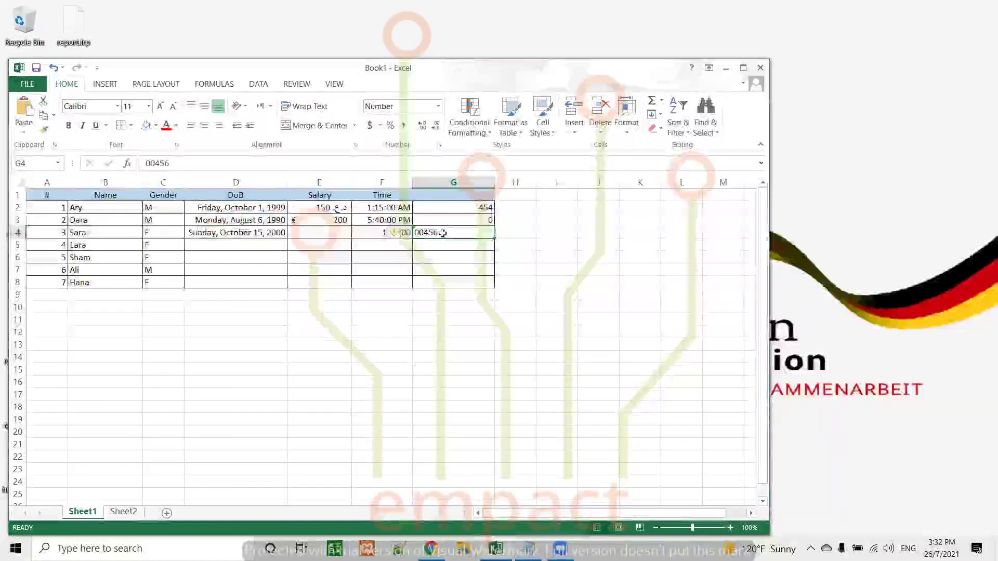
click(409, 237)
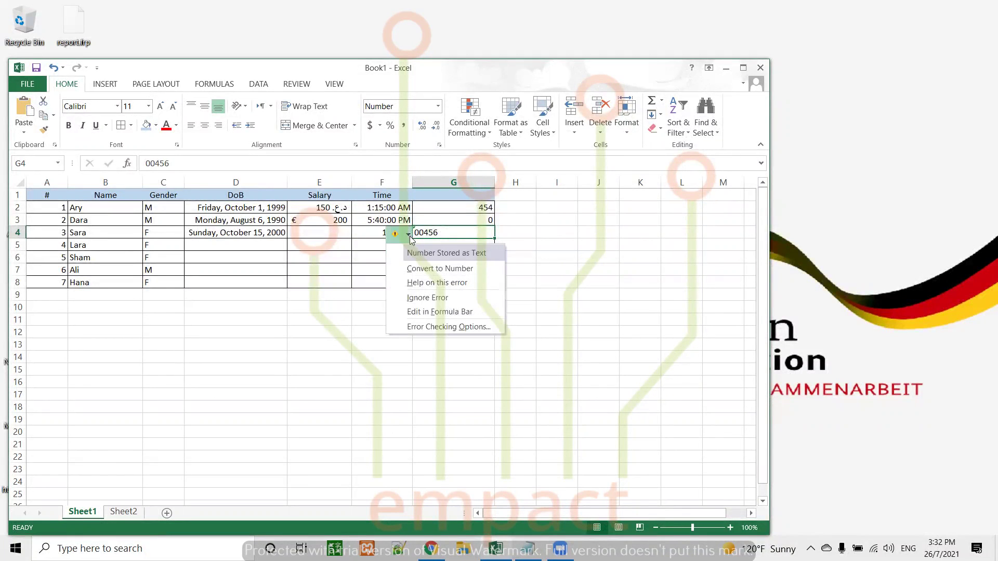
click(469, 271)
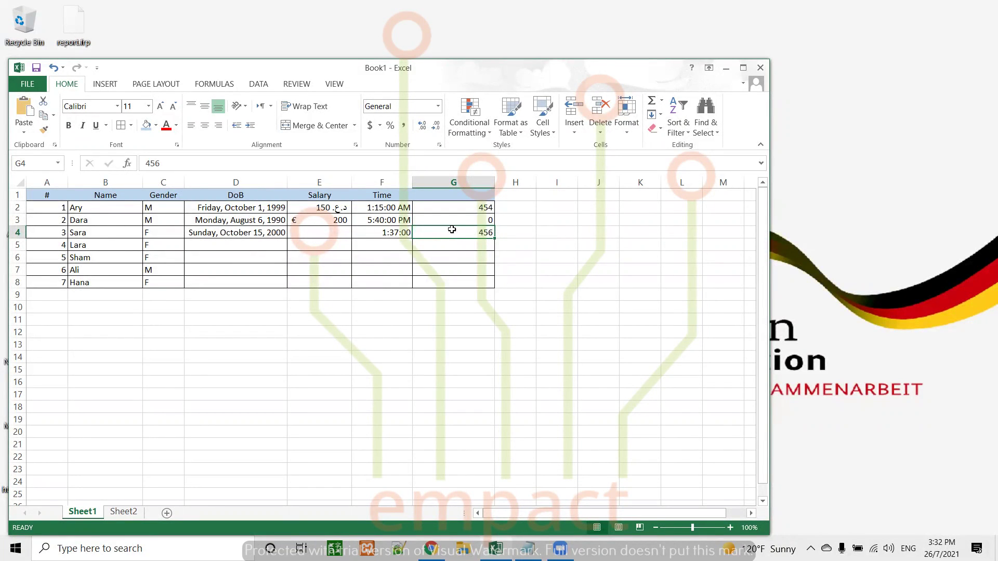
click(469, 244)
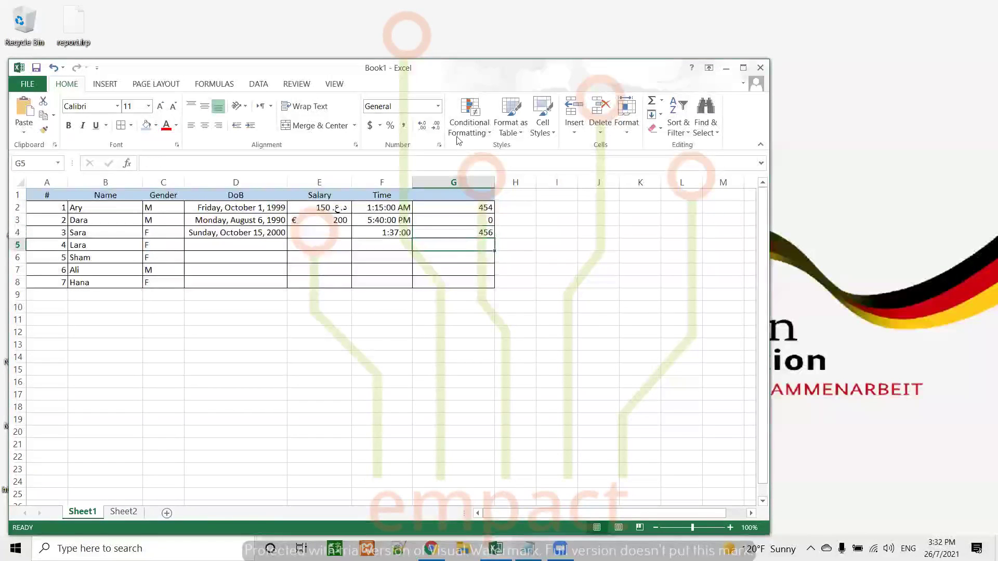
click(438, 106)
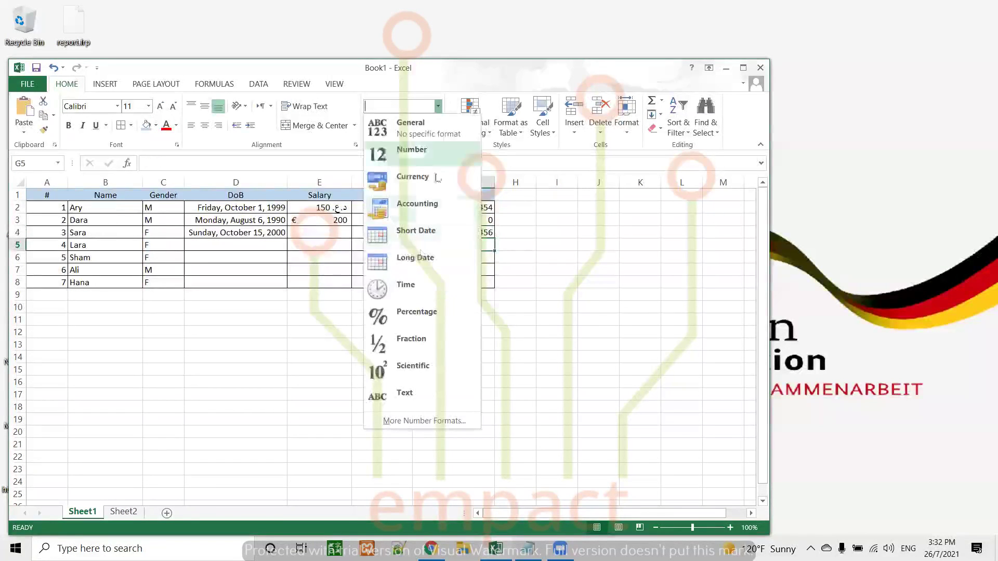
click(411, 389)
text(0022)
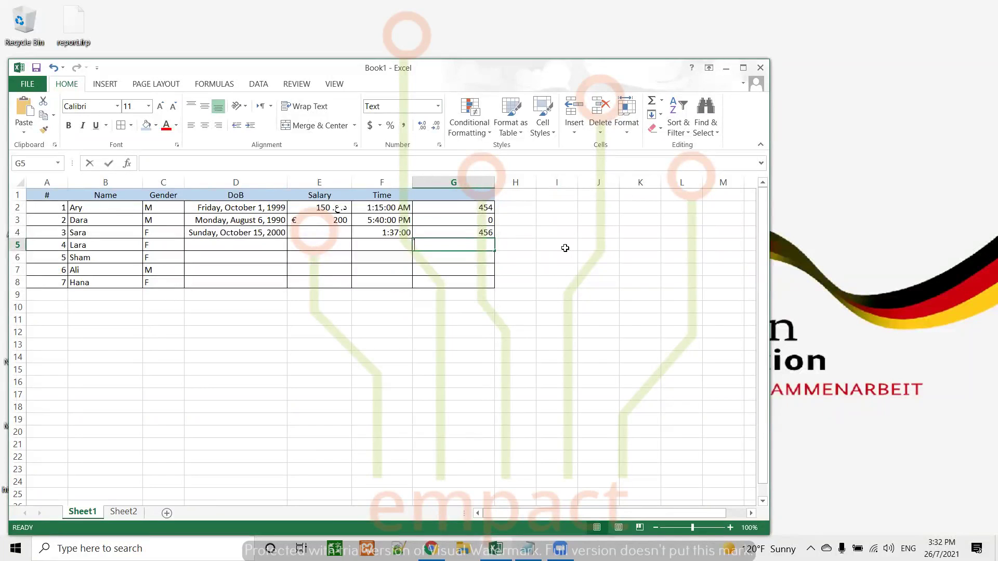
key(BackSpace)
key(BackSpace)
key(BackSpace)
key(BackSpace)
text(4861484684684)
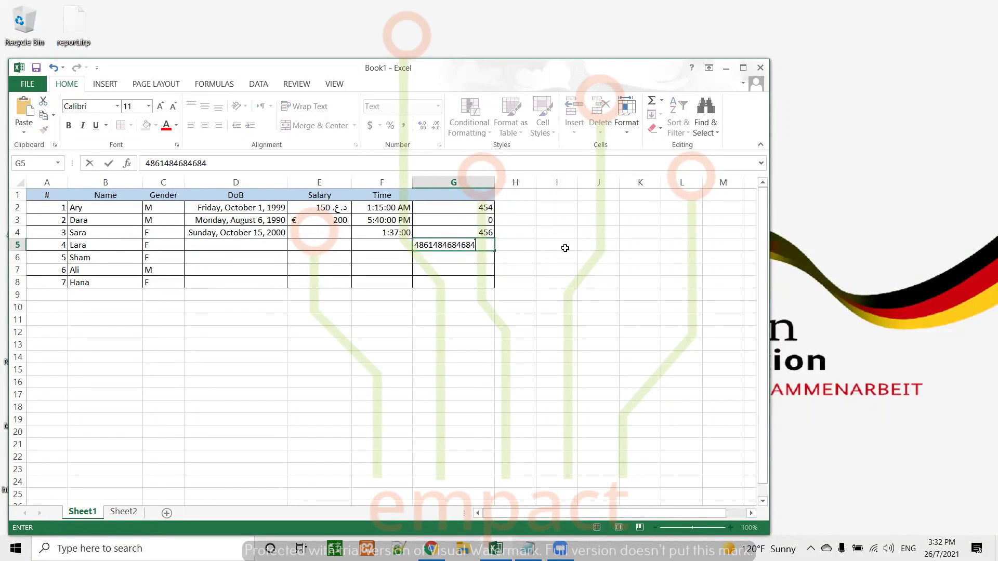
key(Return)
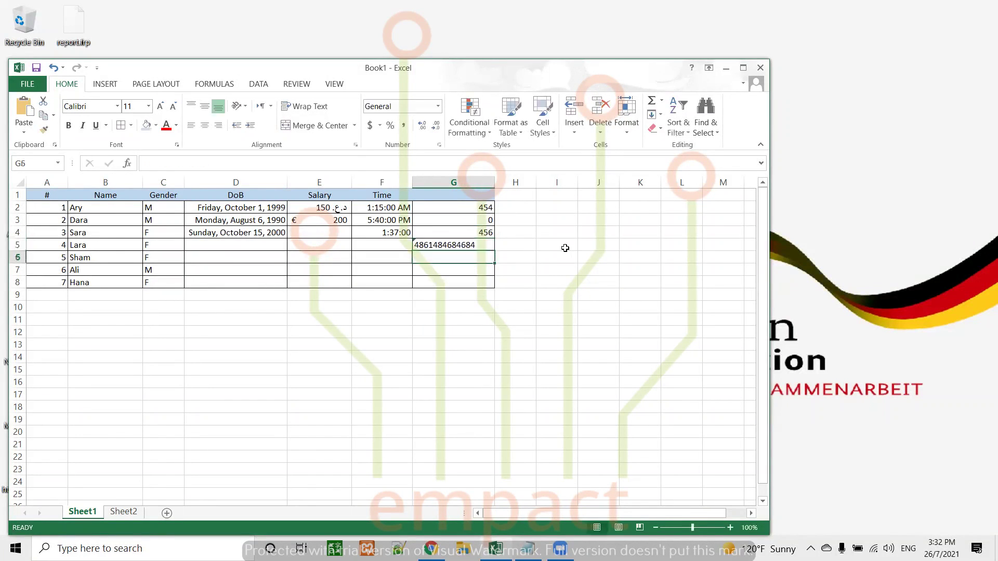
Try the General, Number, Accounting and Short Date formats on the code in cell G5, ending with Number
click(453, 245)
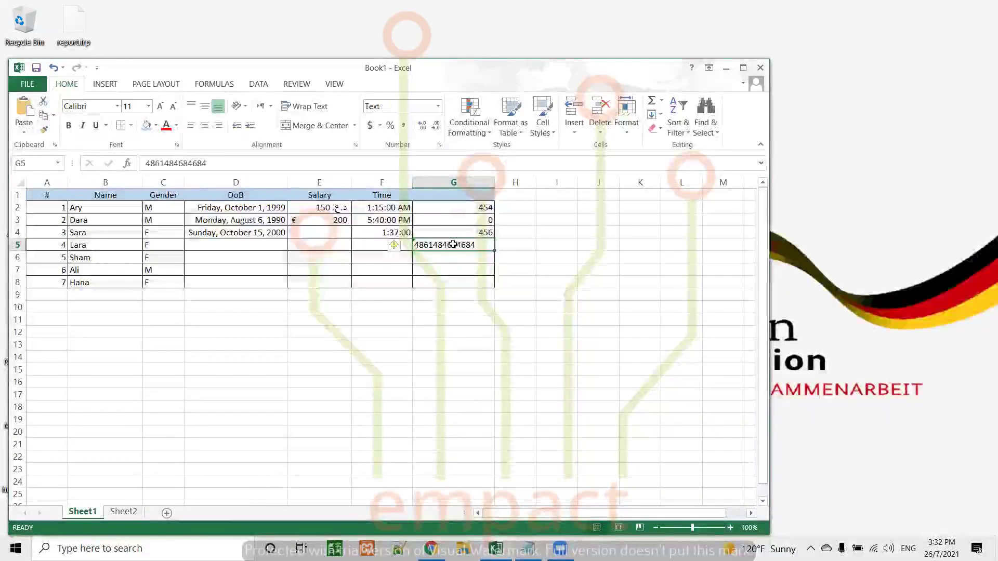
click(438, 106)
click(431, 128)
click(437, 106)
click(431, 163)
click(438, 106)
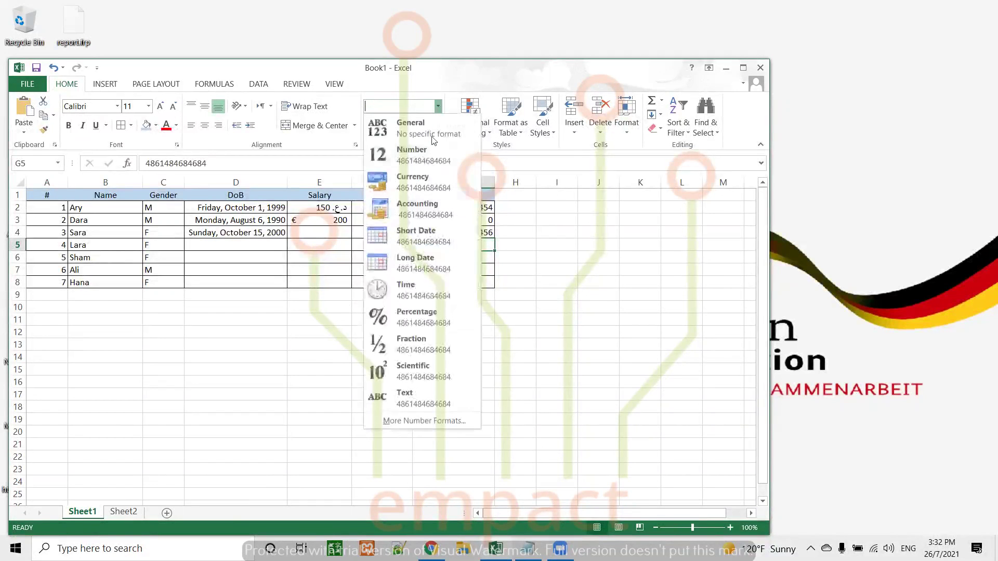
click(424, 206)
click(437, 106)
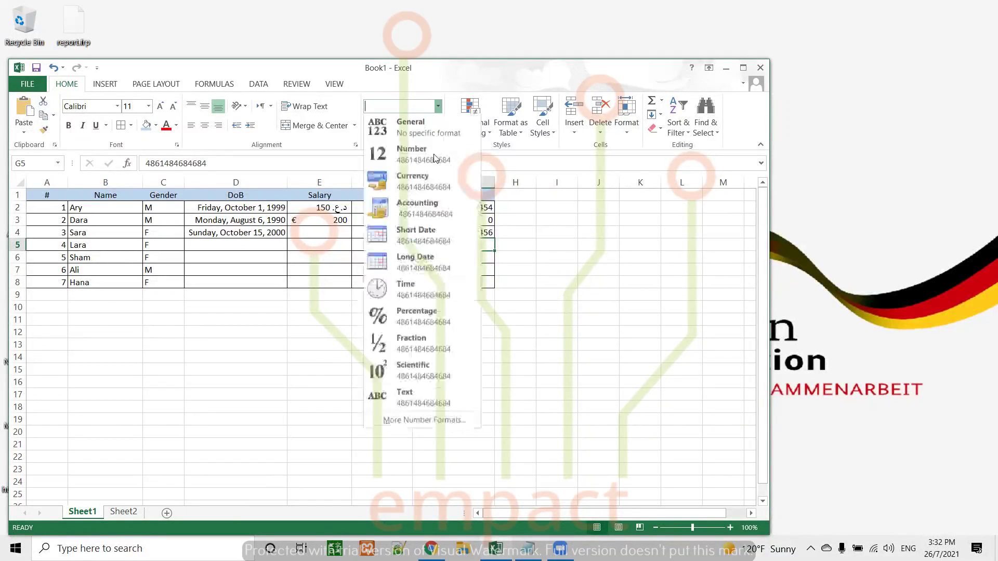
click(424, 232)
click(438, 106)
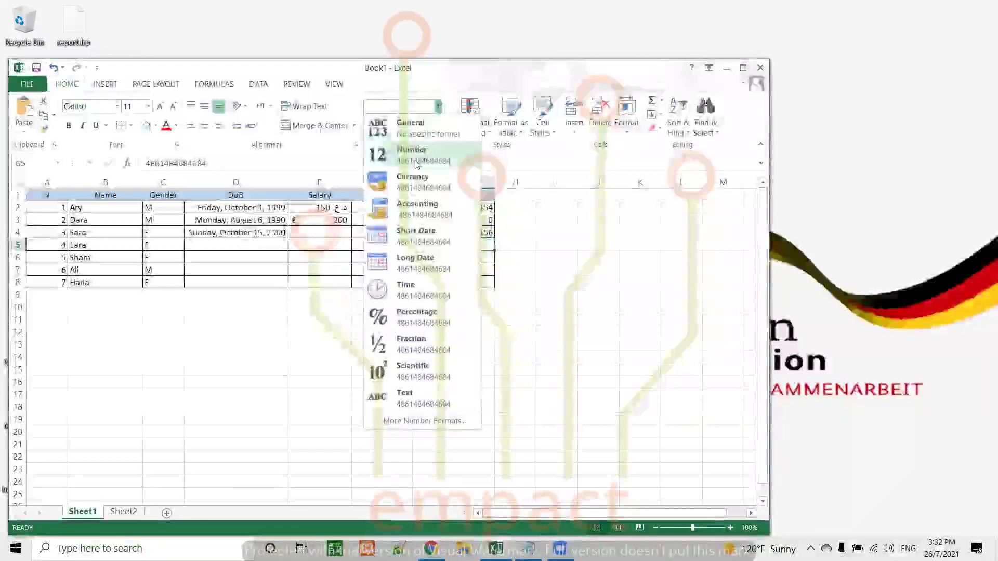
click(426, 157)
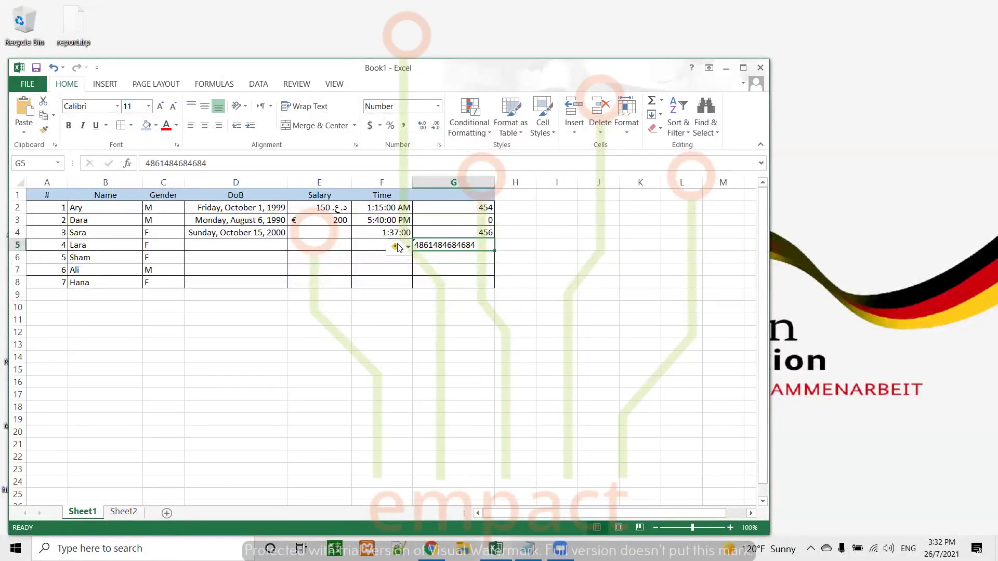
Convert the text-stored code in cell G5 to a number and autofit the width of column G
click(404, 246)
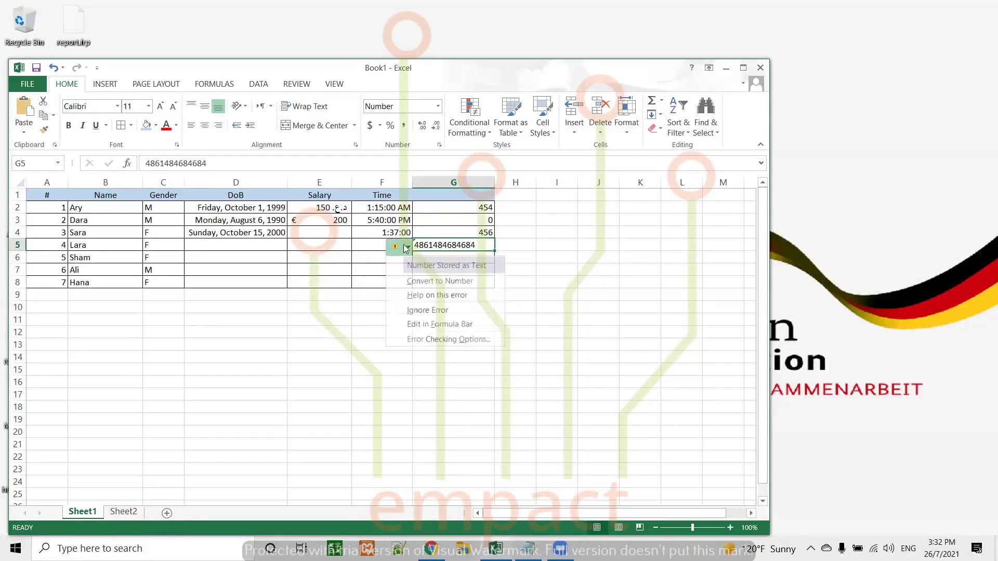
click(422, 281)
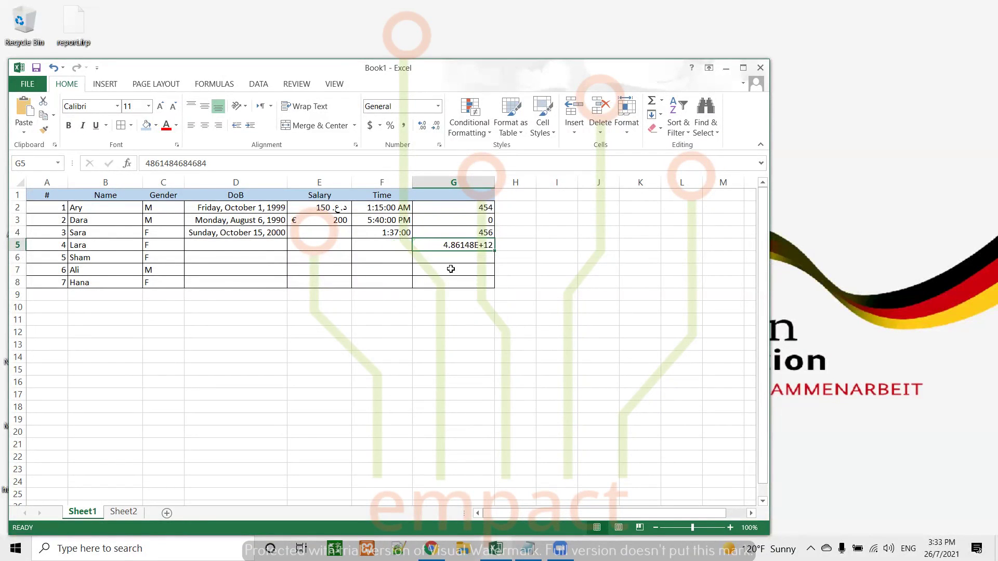
drag(496, 183, 568, 181)
click(473, 194)
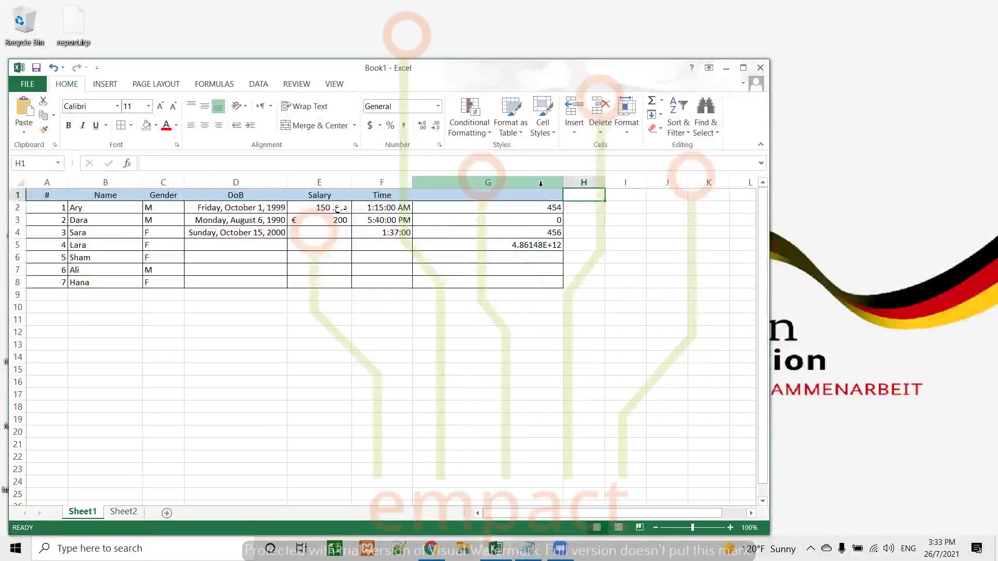
double_click(568, 181)
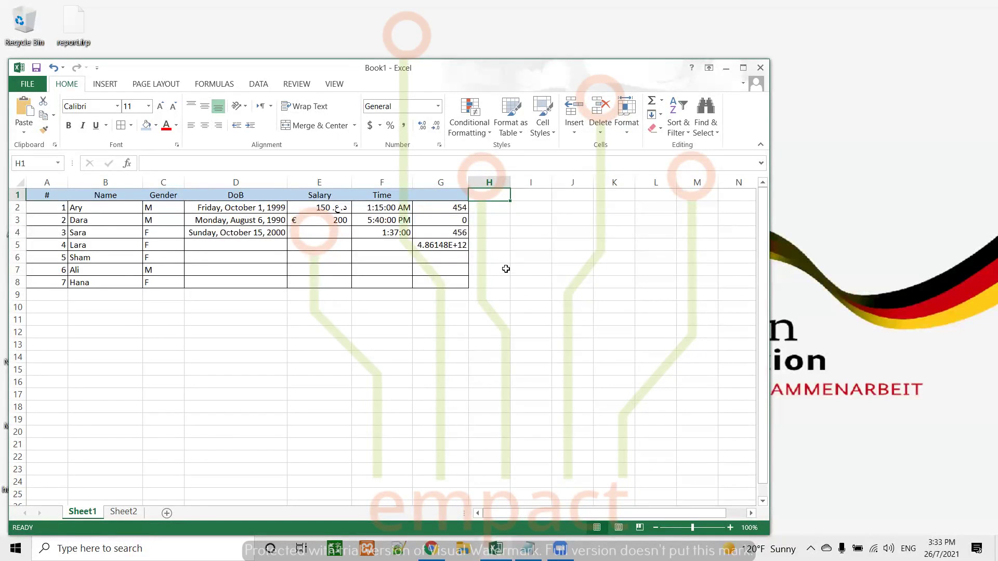
Delete Sheet2 from the workbook and add a new blank worksheet
click(123, 511)
right_click(654, 511)
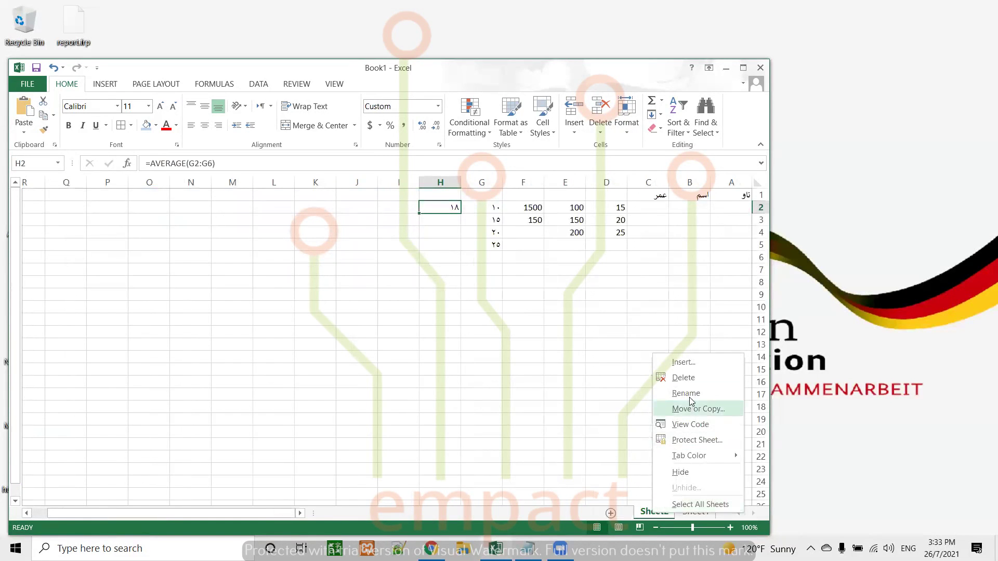
click(685, 377)
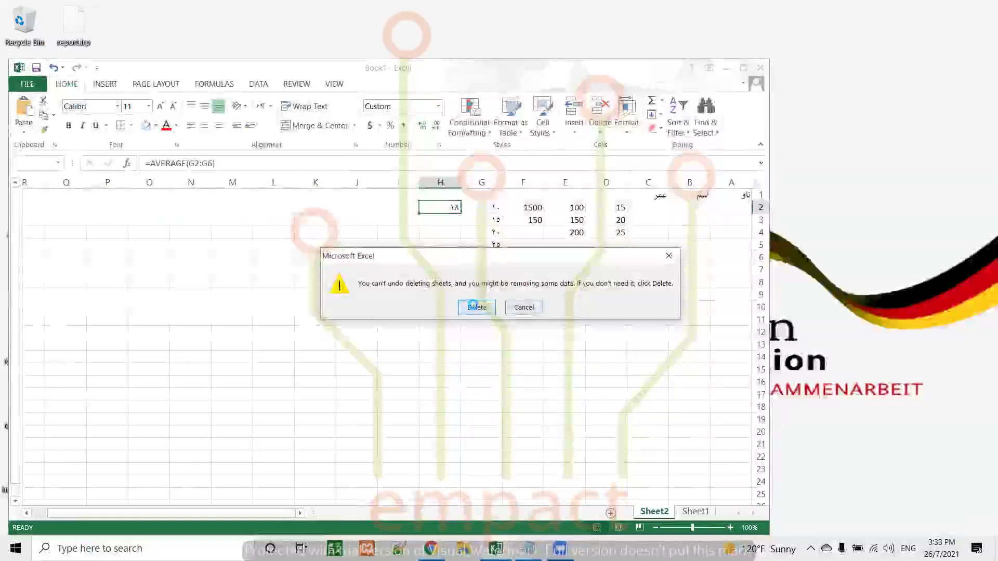
click(476, 306)
click(125, 512)
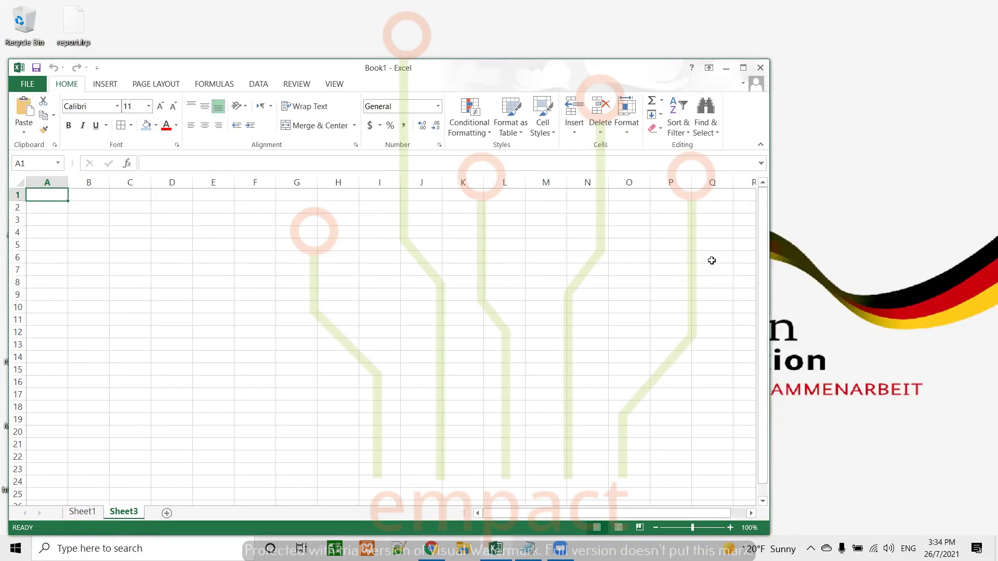
Set the layout direction of the new blank sheet to right-to-left
click(47, 181)
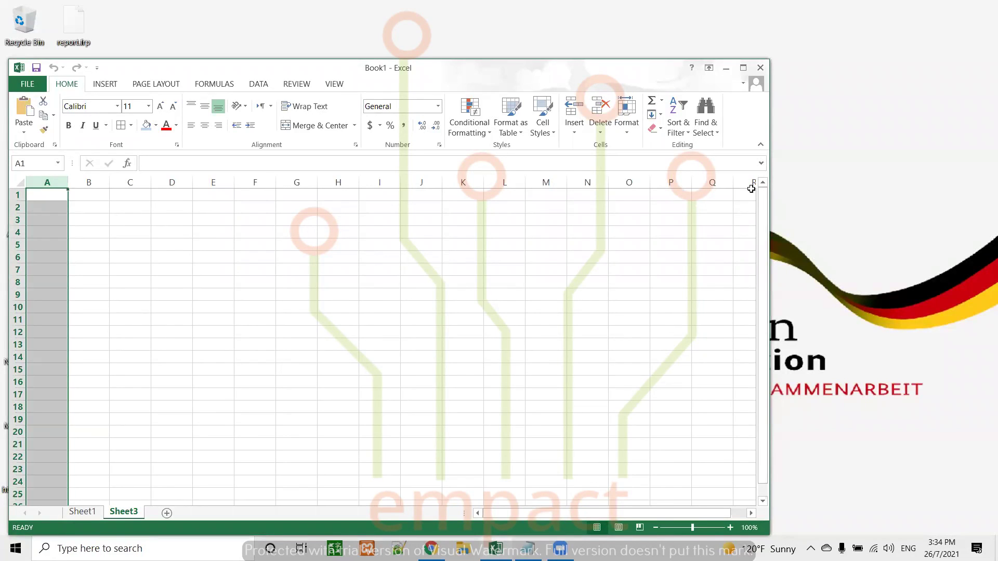
click(147, 85)
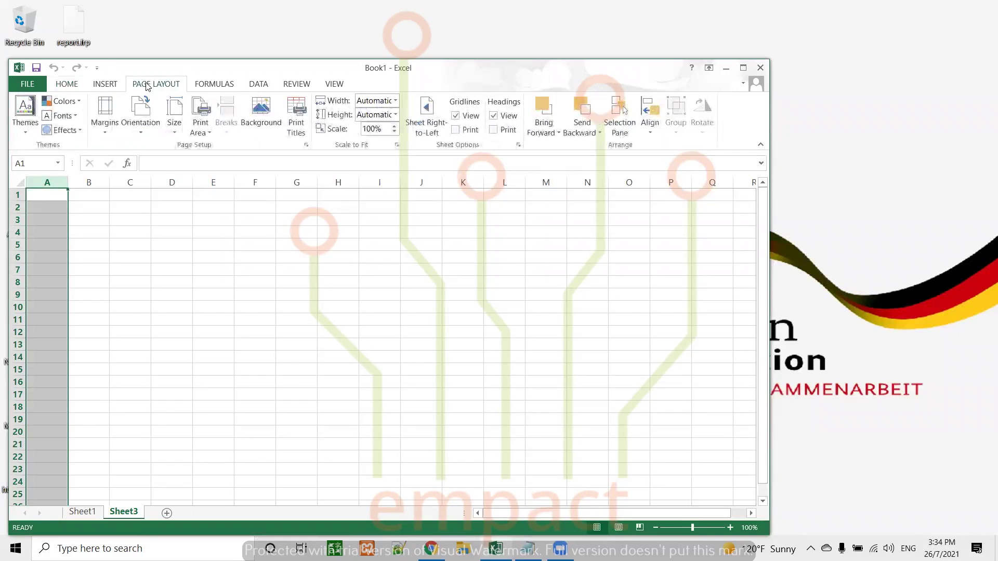
click(431, 127)
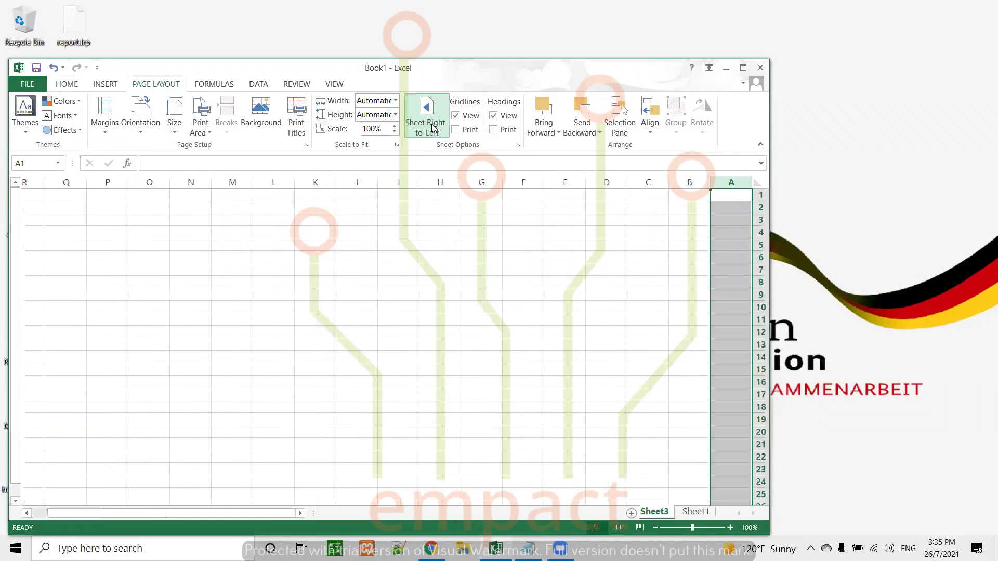
Switch the input language to Kurdish and enter the headers ناو in cell A1 and عمر in cell B1
click(734, 192)
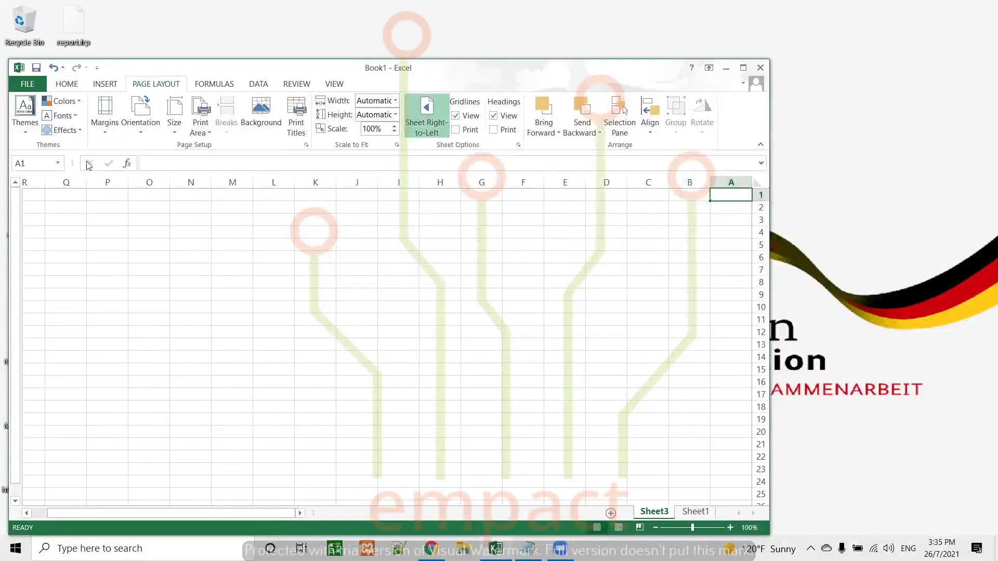
key(alt+shift)
text(ناو)
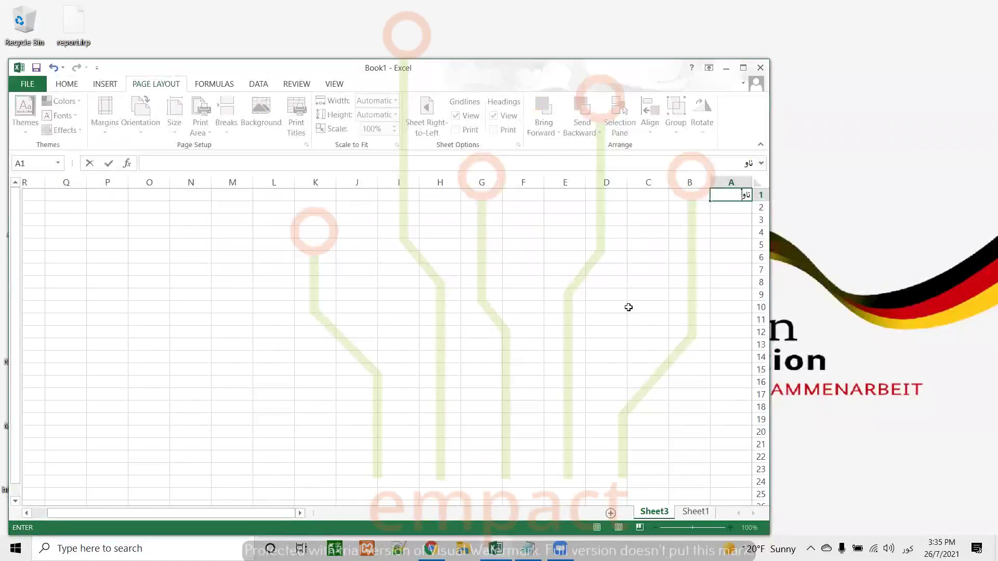
key(Tab)
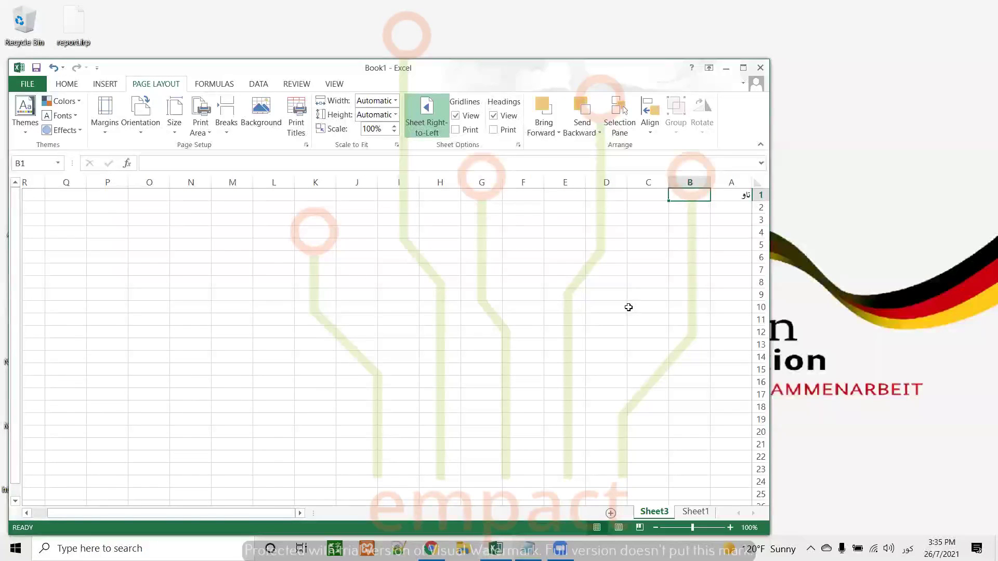
click(524, 30)
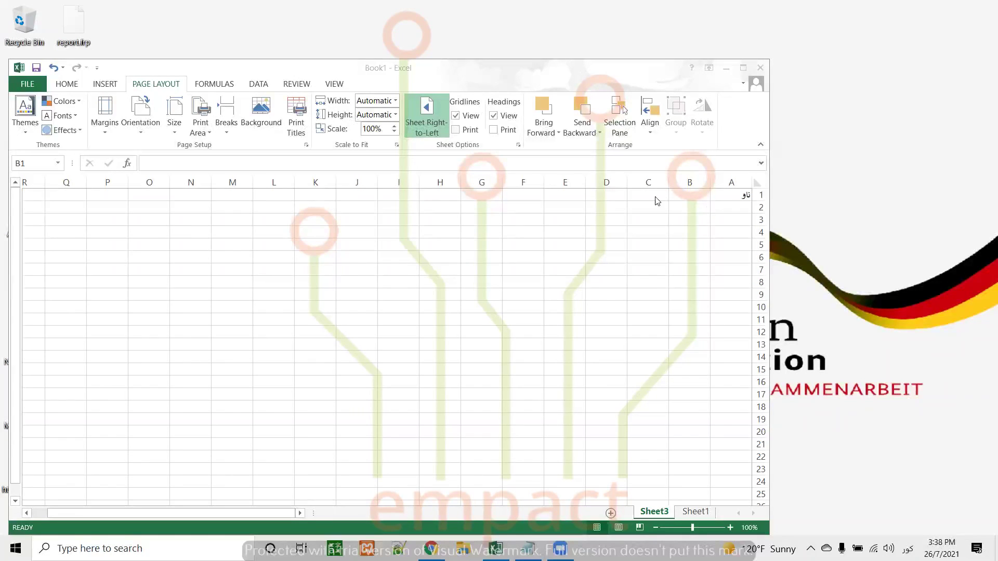
click(699, 195)
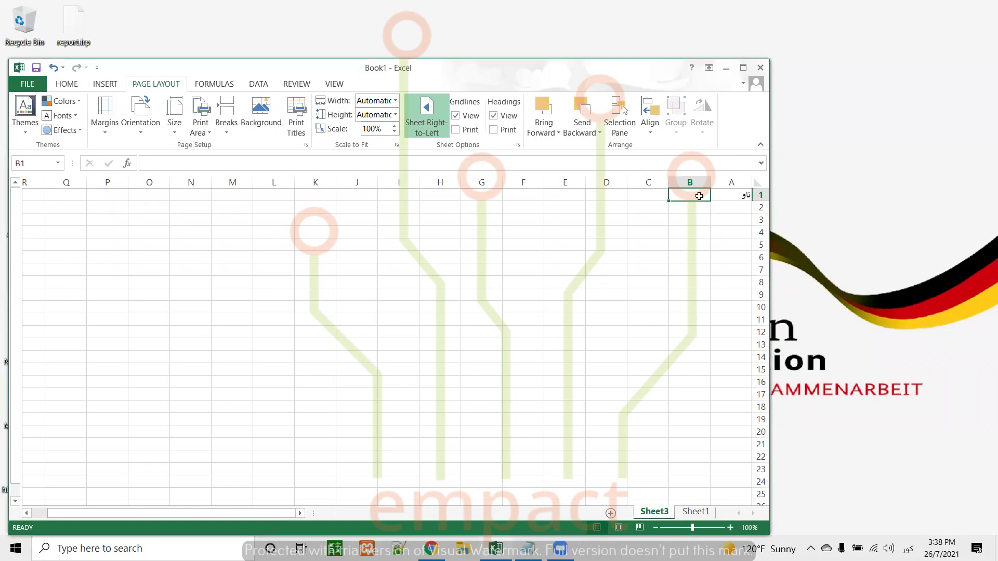
text(ع)
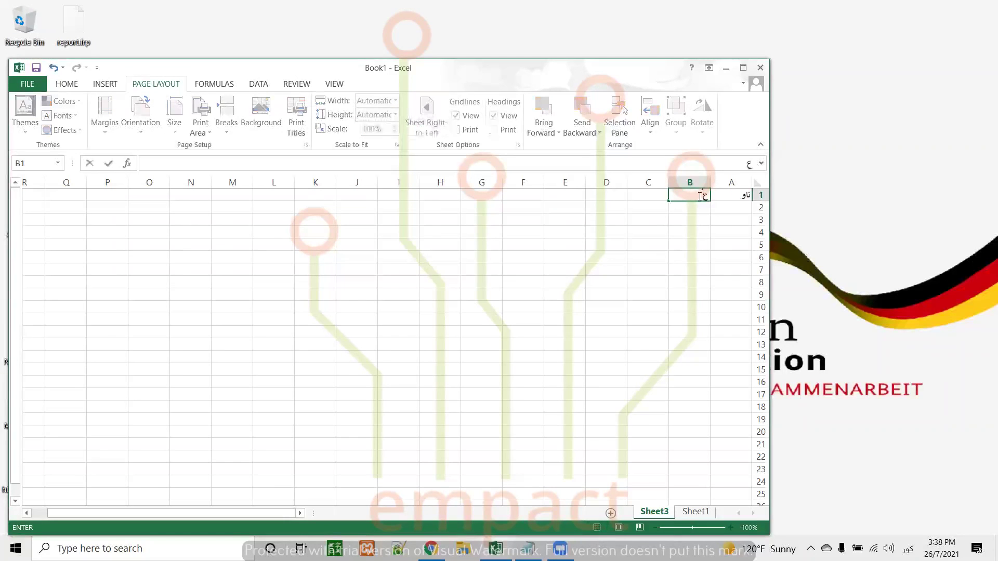
text(مر)
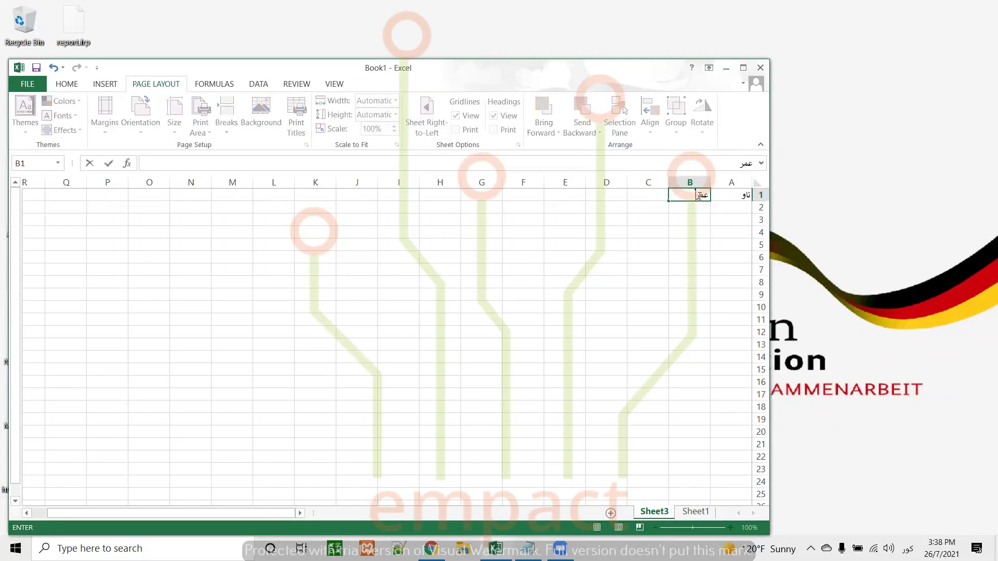
key(Tab)
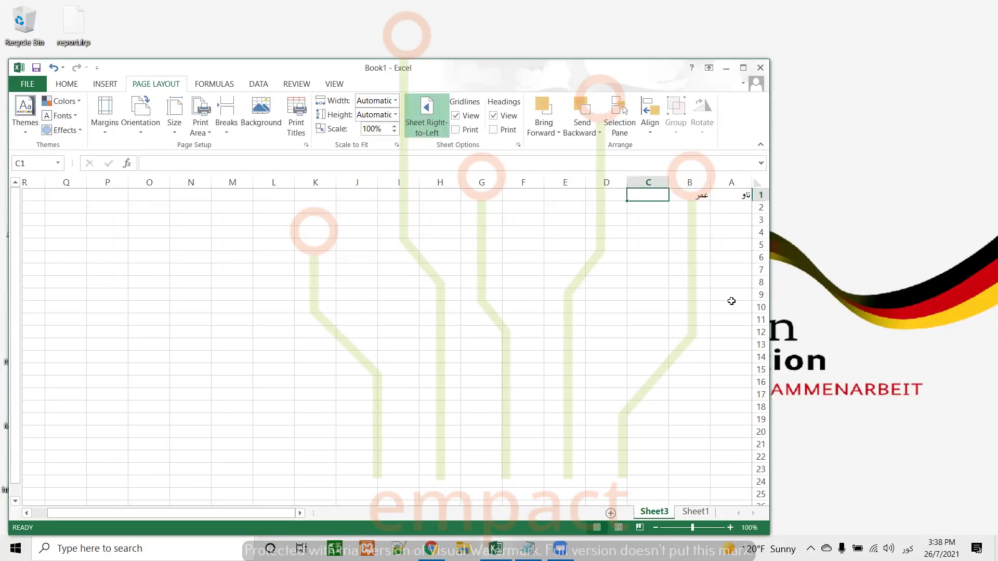
key(Down)
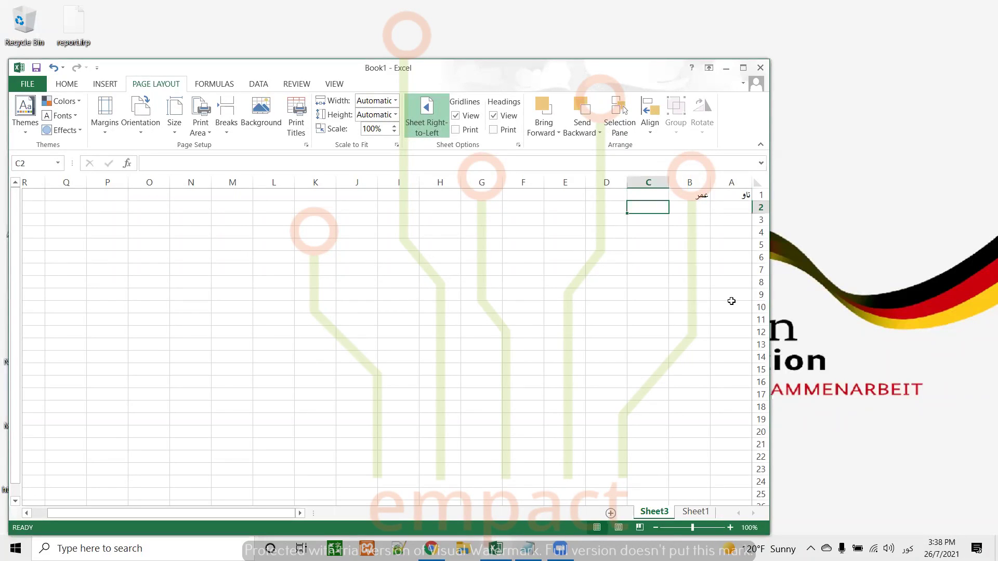
Enter the Kurdish numerals ٢, ٣, ٤, ٥, ٦, ٧, ٨, ٨ and ٩ down column C in cells C2 to C10
text(٢)
key(Return)
text(٣)
key(Return)
text(٤)
key(Return)
text(٥)
key(Return)
text(٦ ٧ ٨ ٨ )
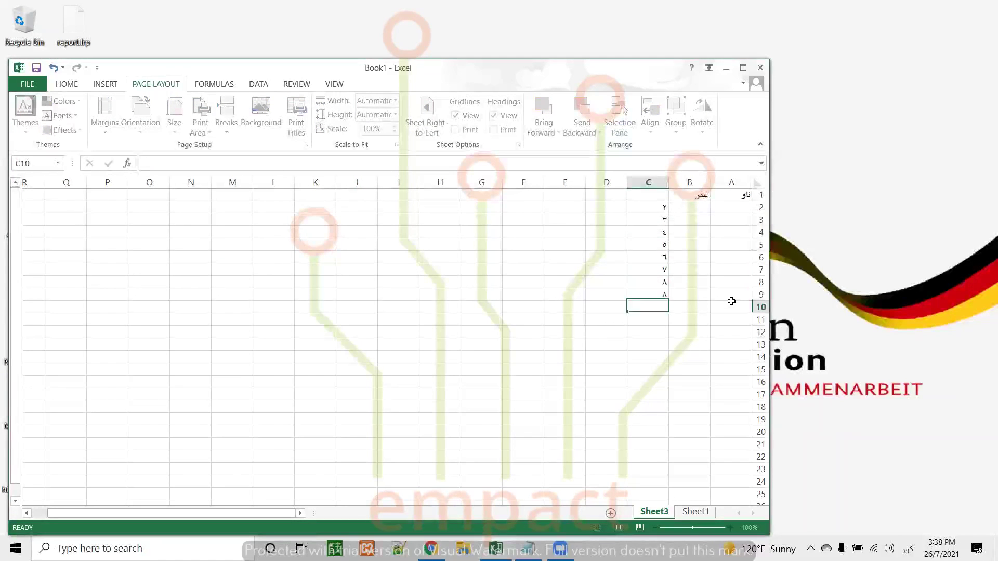
text(٩)
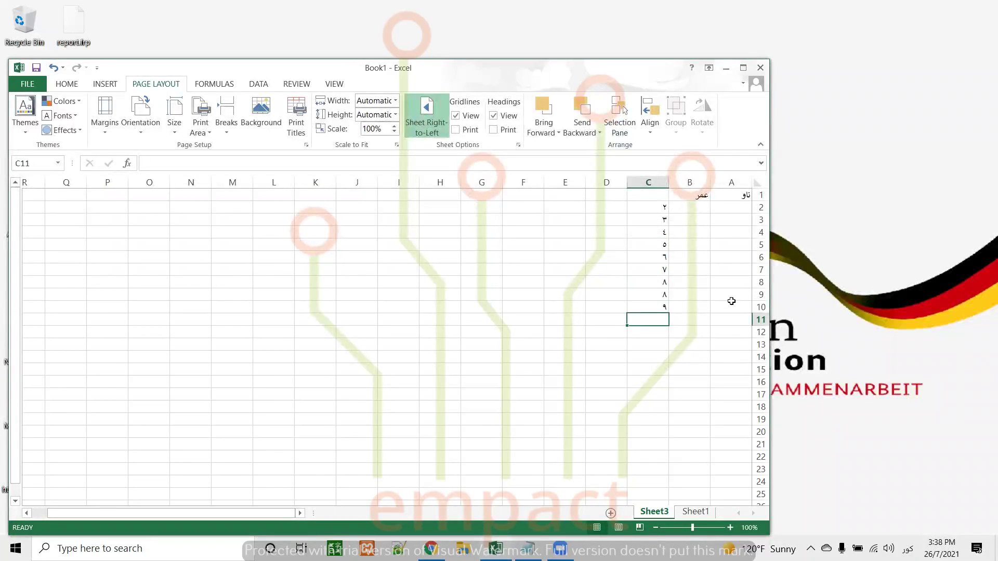
Enter the formula =AVEDEV(C2:C10) in cell D2 to calculate on the Kurdish numerals
click(661, 206)
drag(660, 217, 661, 308)
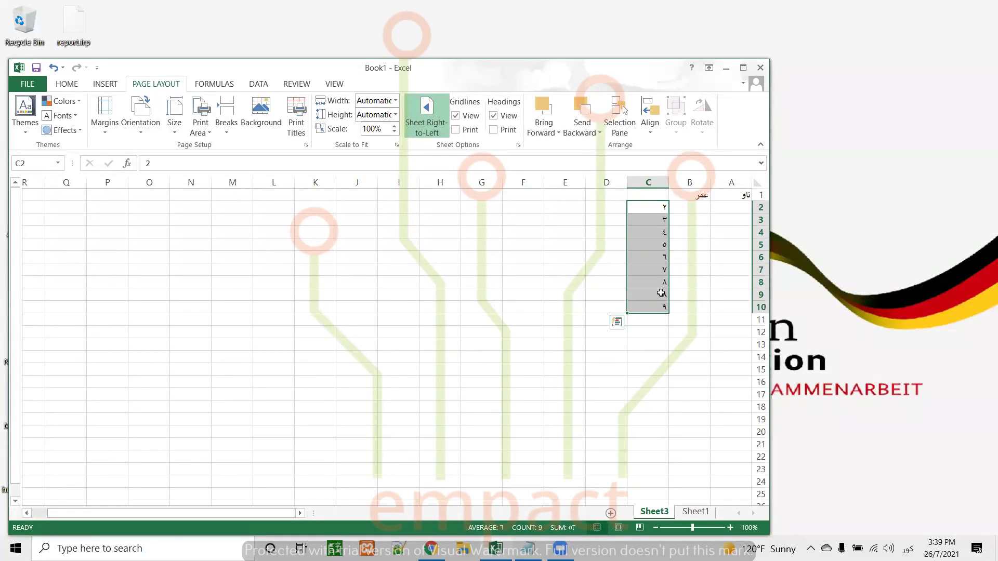
click(596, 208)
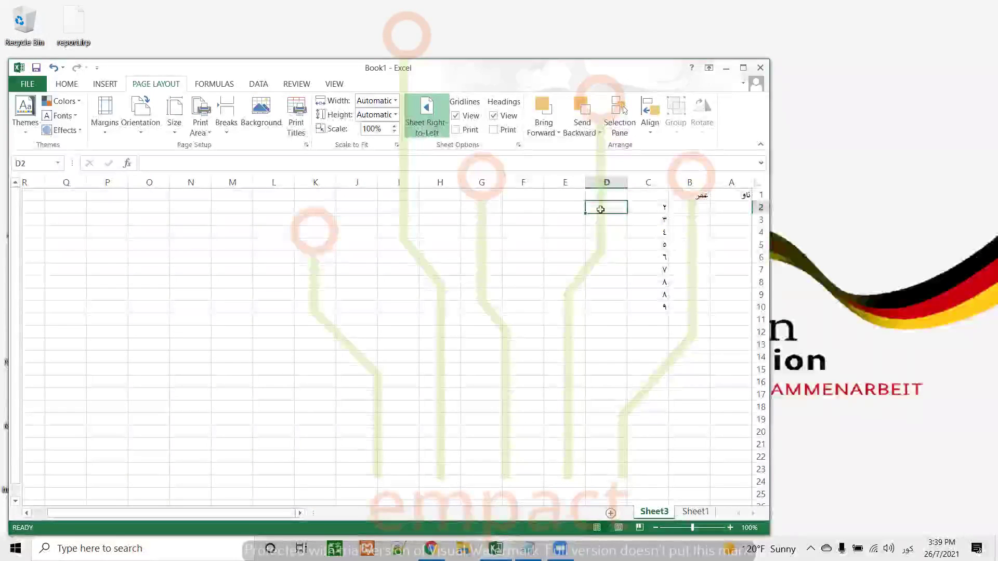
text(=)
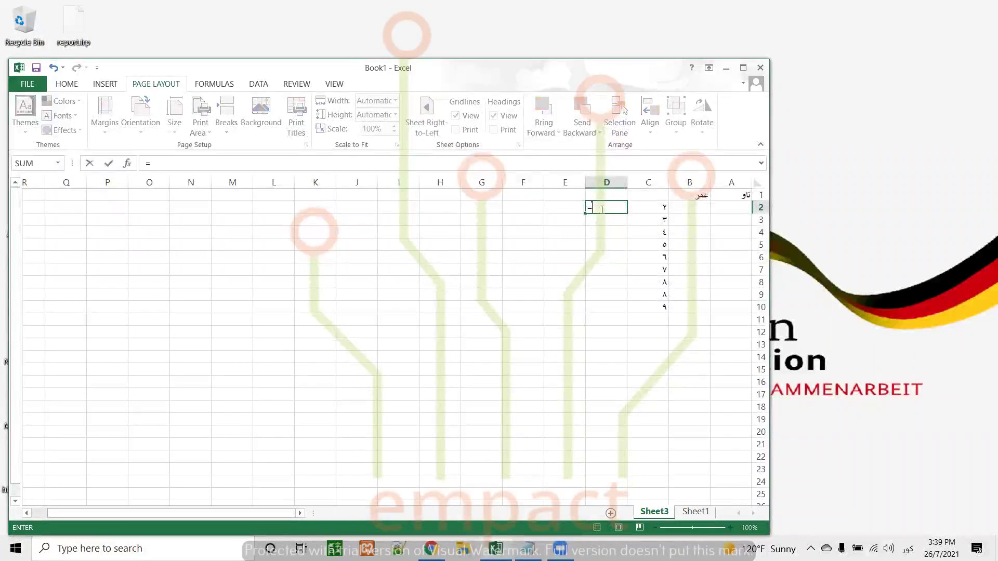
text(av)
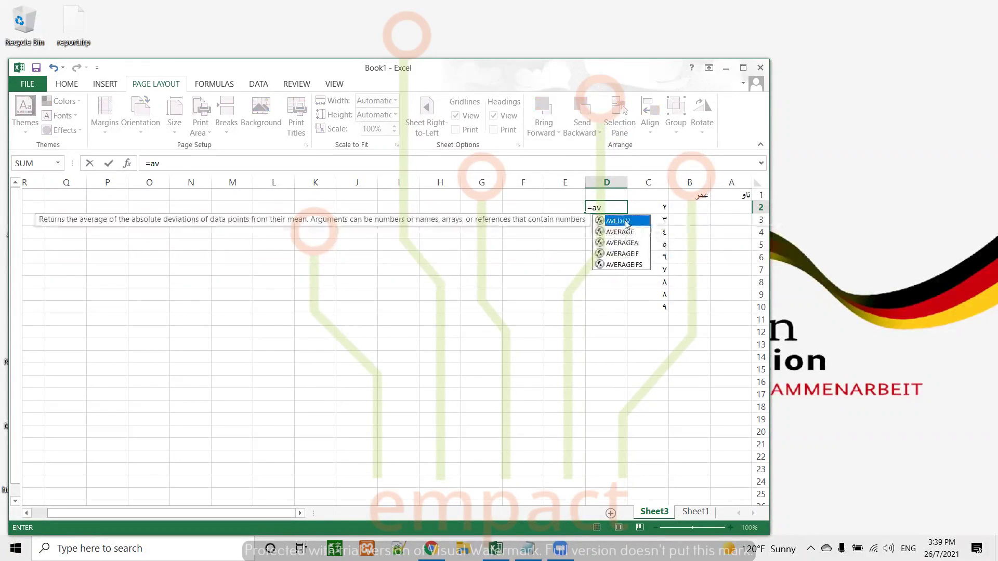
double_click(624, 222)
drag(661, 205, 660, 304)
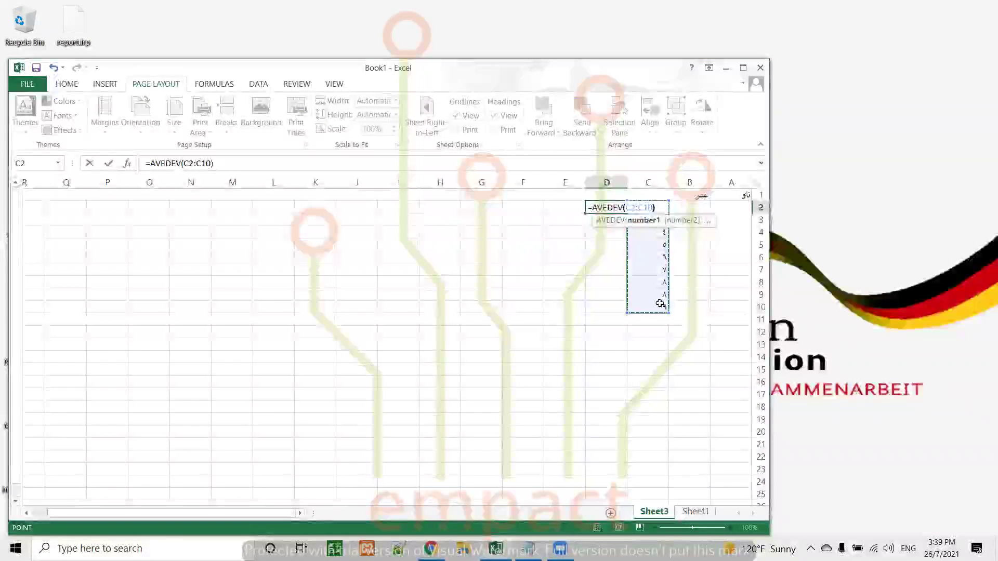
key(Return)
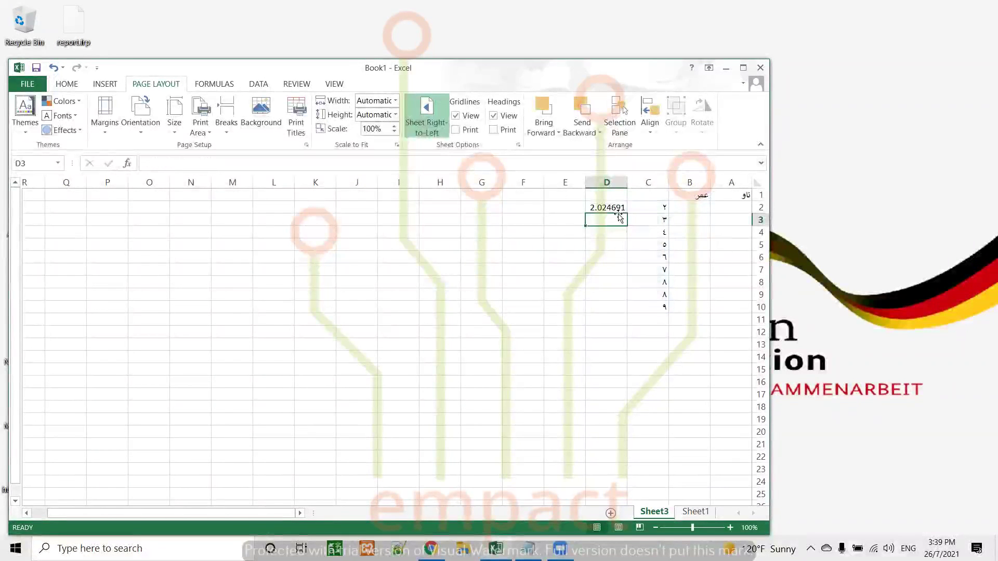
click(608, 207)
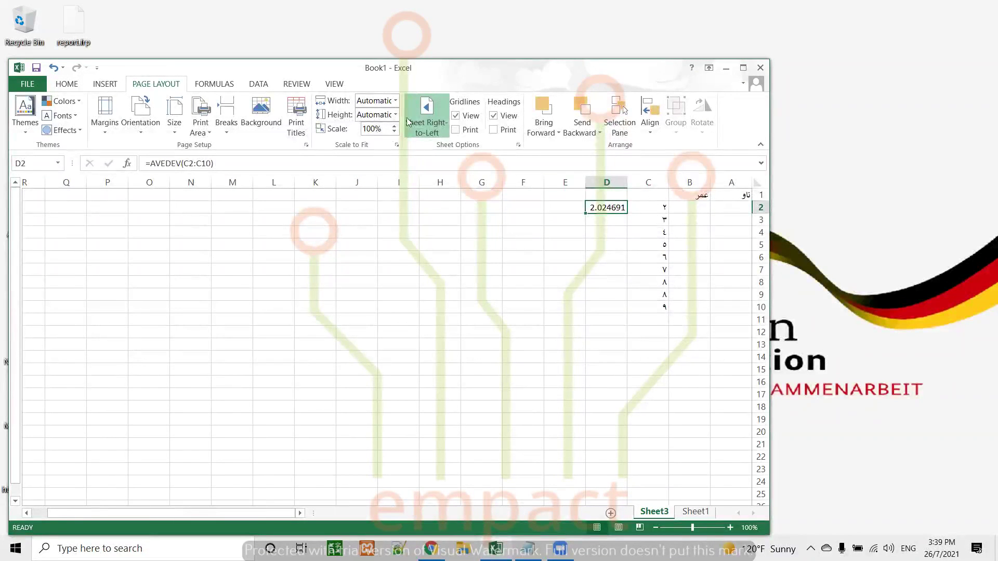
Compare the layout direction of Sheet1 with that of Sheet3, ending on Sheet3
click(69, 84)
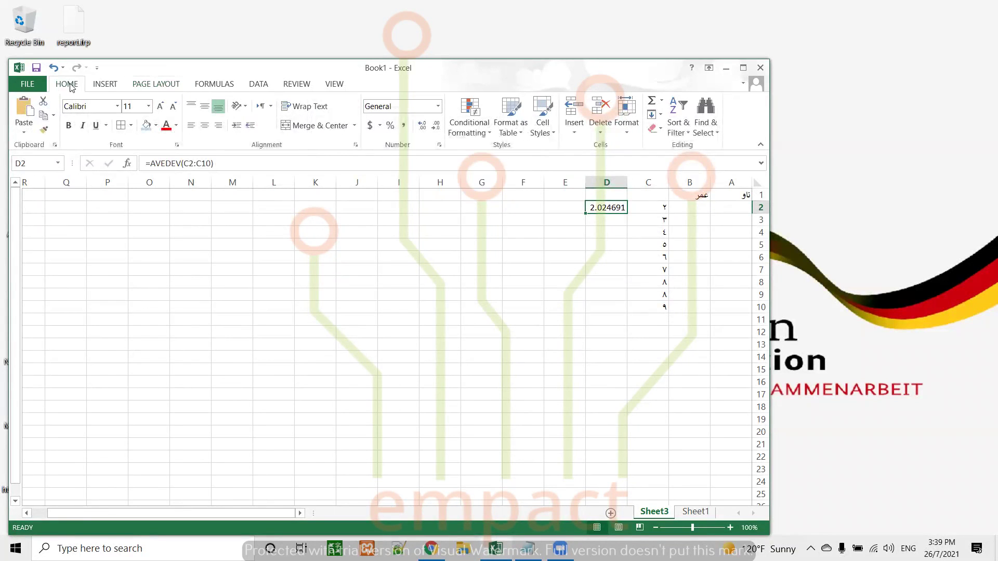
click(154, 85)
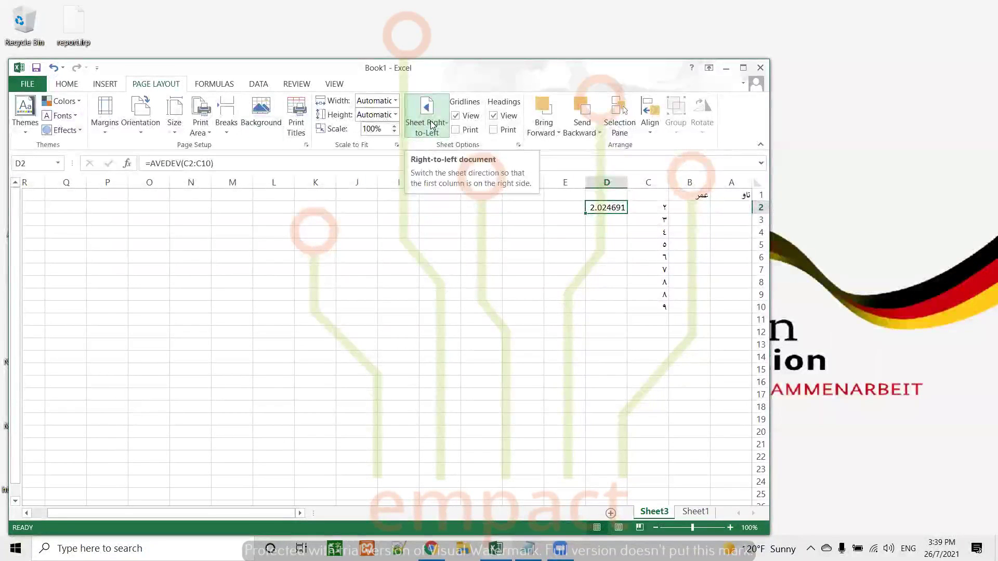
click(695, 512)
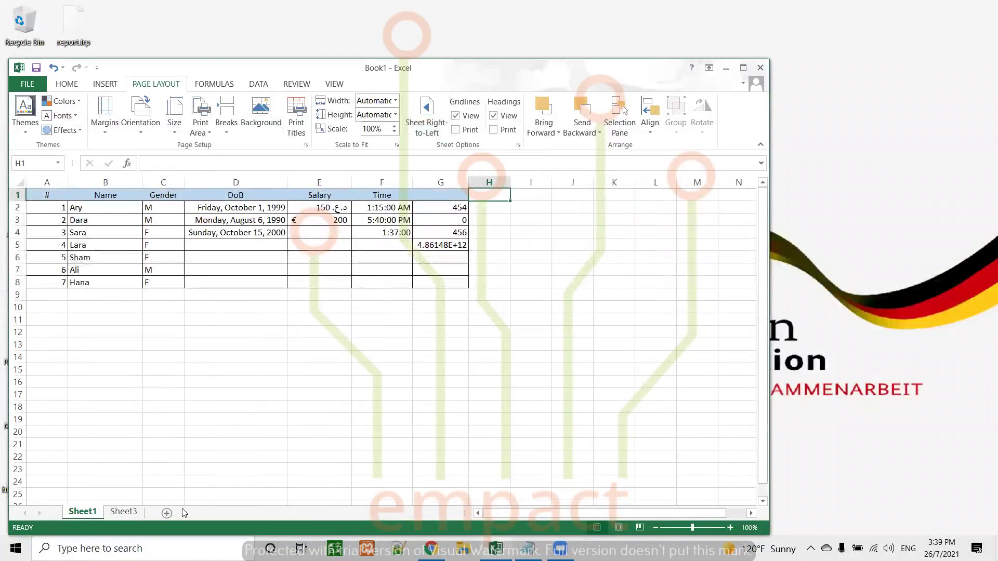
click(120, 513)
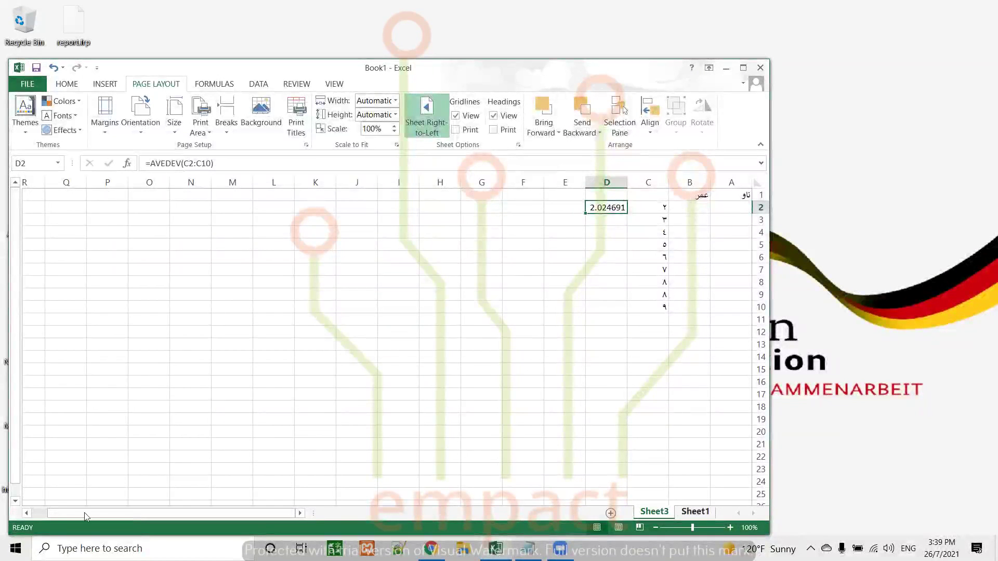
click(695, 512)
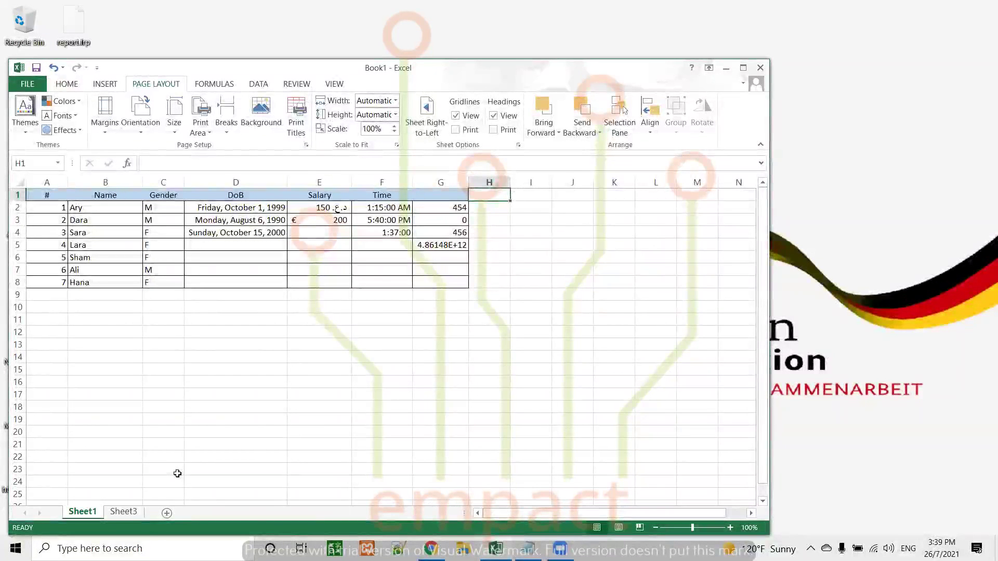
click(122, 512)
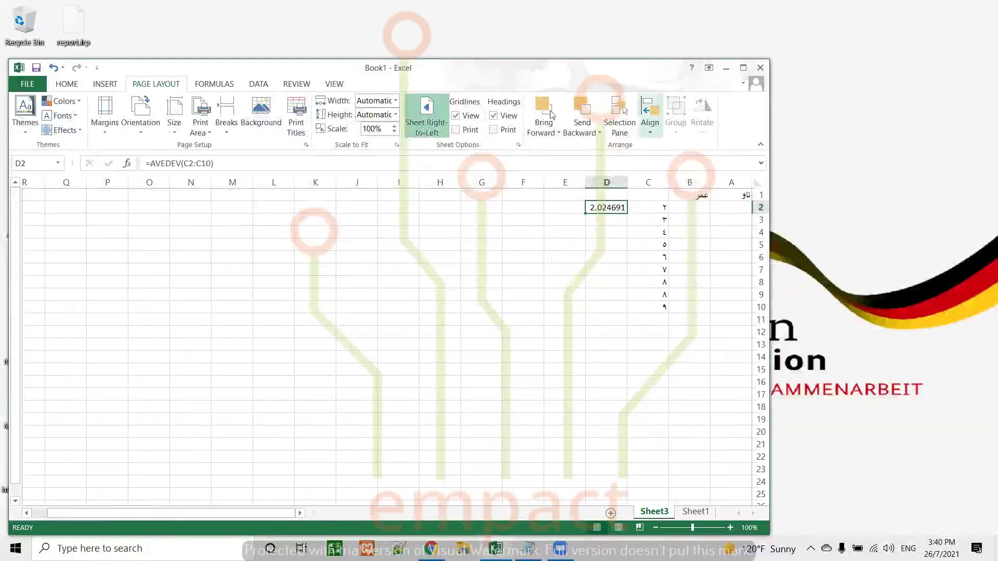
Toggle Sheet3's direction to left-to-right and back to right-to-left to demonstrate the layout option
click(425, 118)
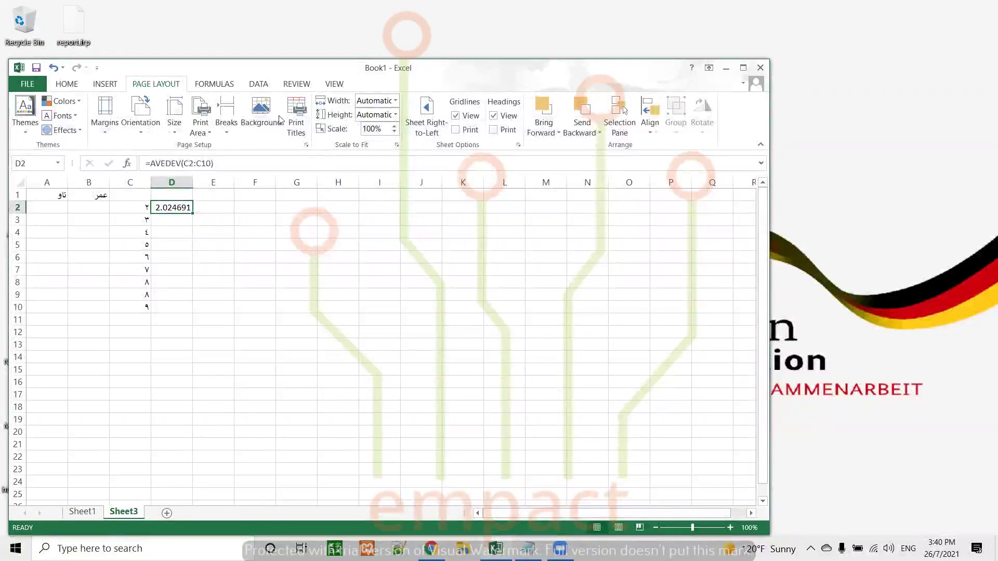
click(425, 108)
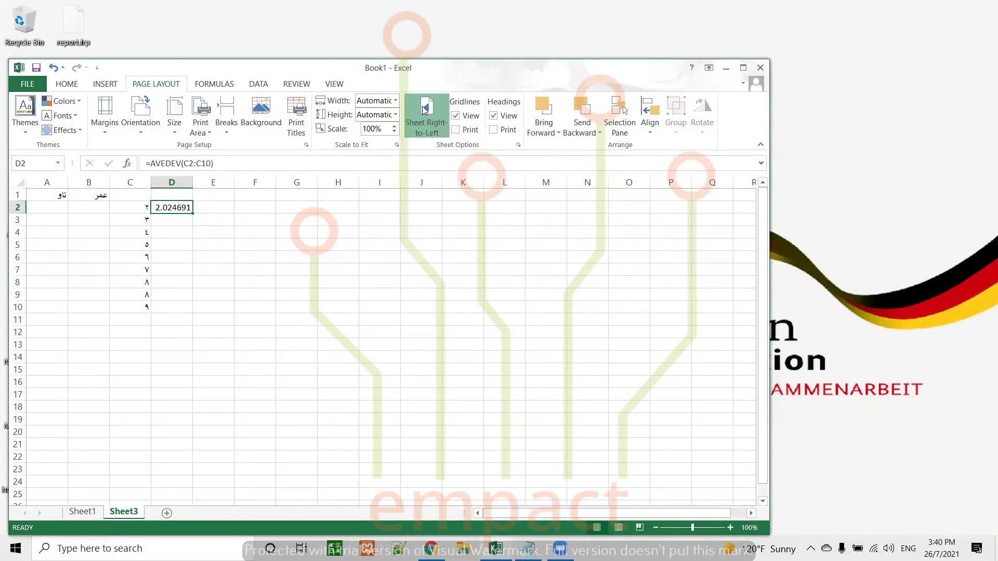
click(425, 108)
click(425, 108)
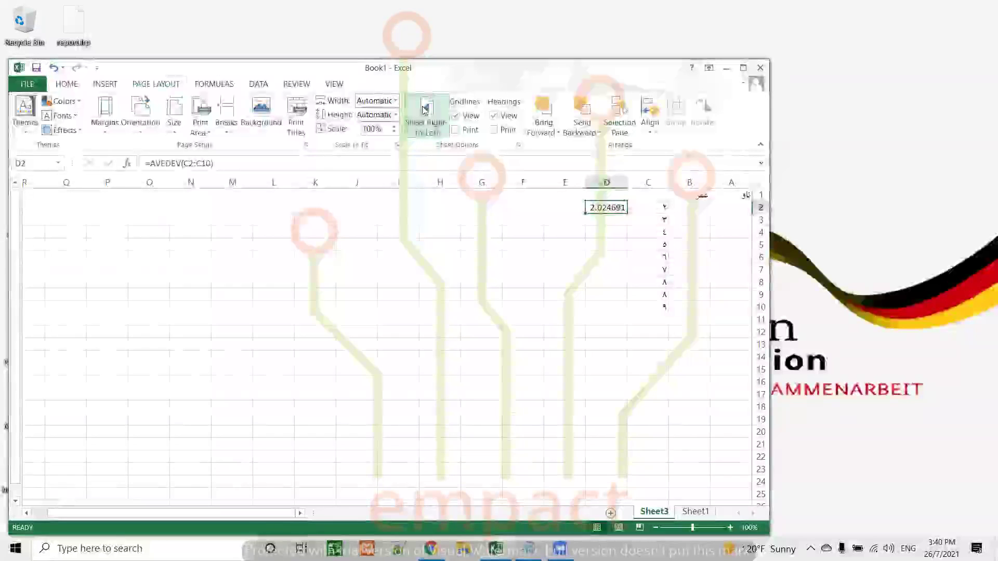